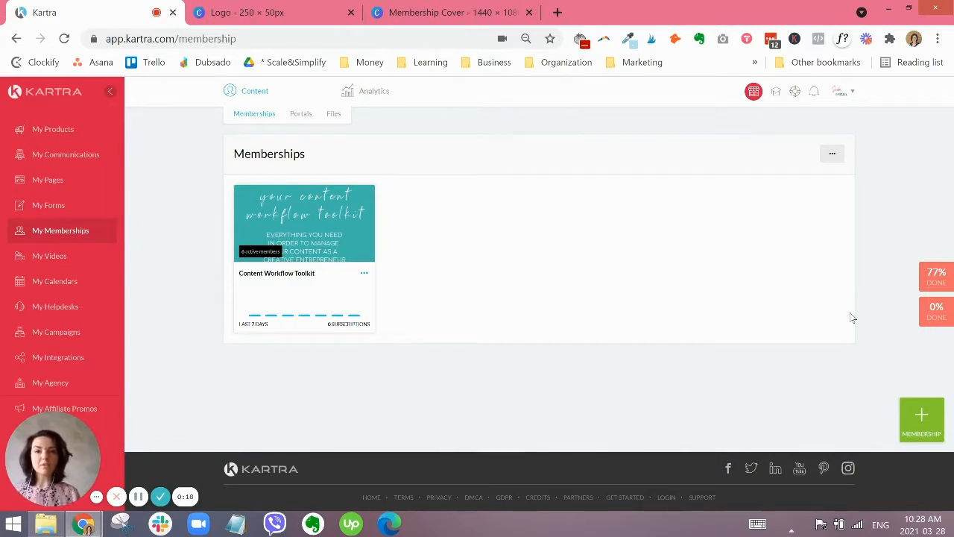
- Check the pixel dimensions of the Logo and Membership Cover designs in Canva
left_click(272, 13)
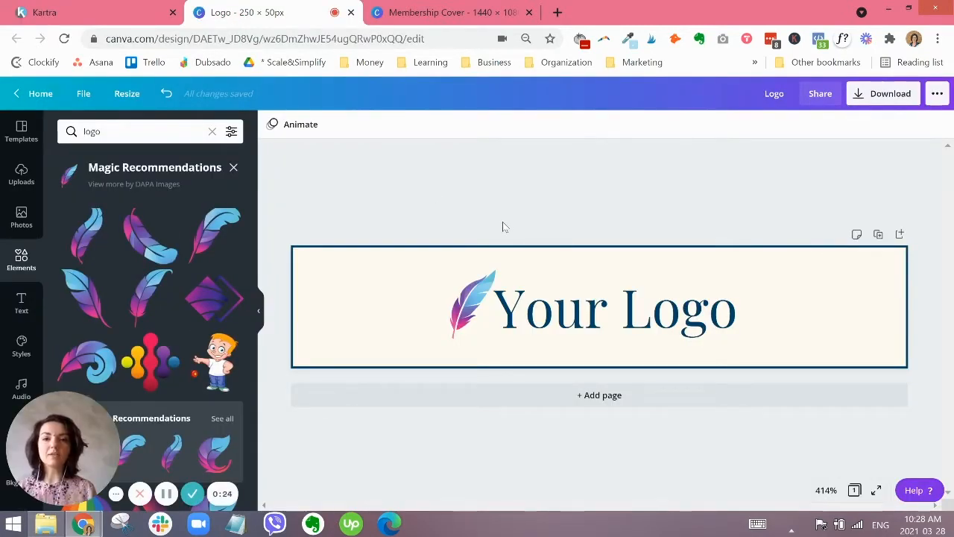
left_click(127, 93)
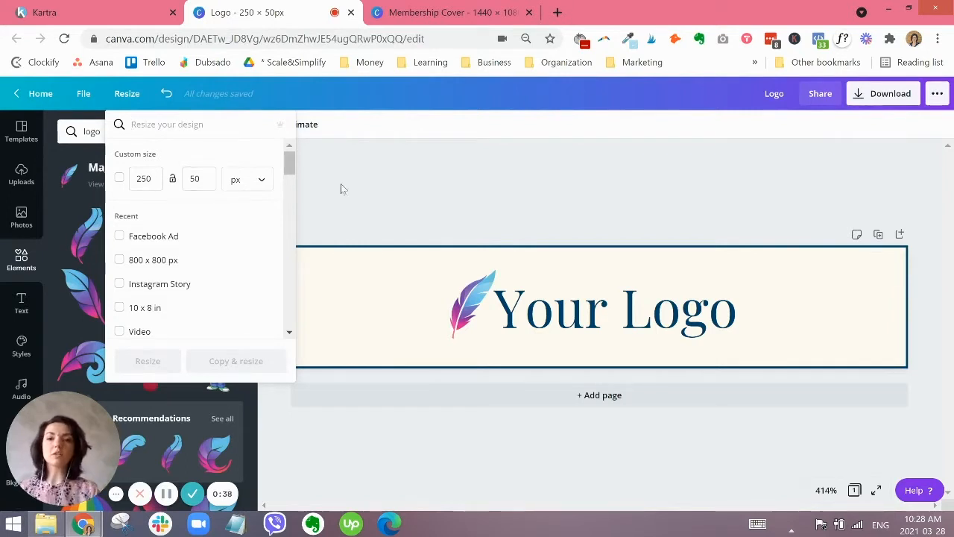
left_click(407, 195)
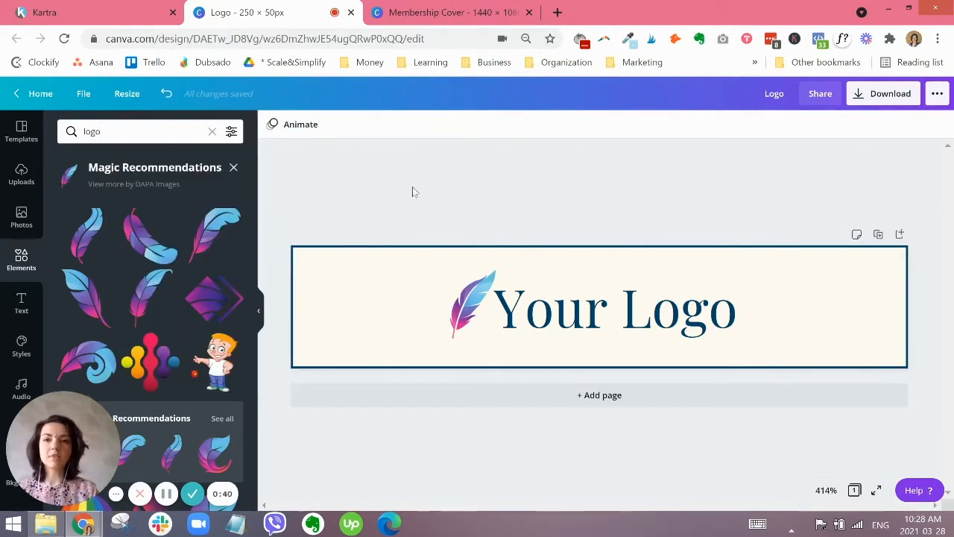
left_click(448, 13)
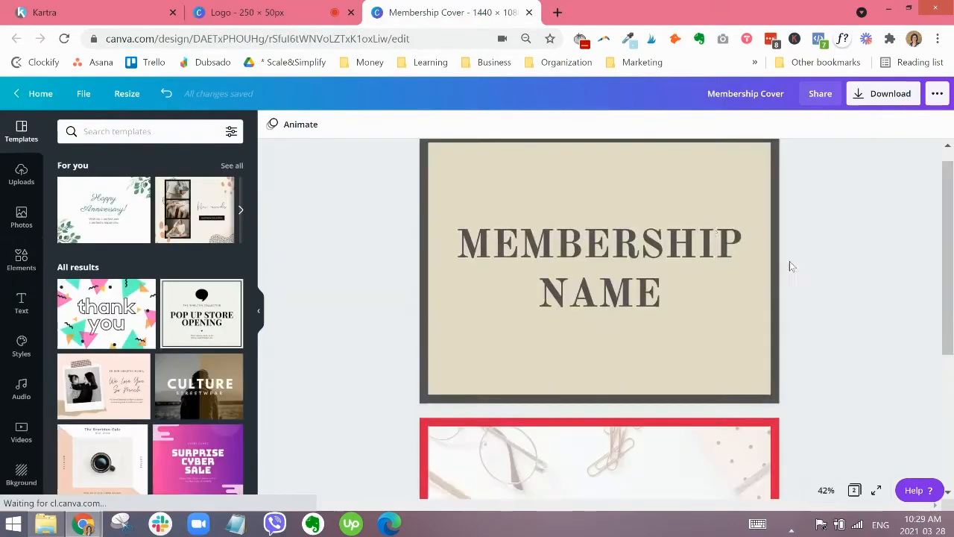
scroll(846, 299, "down", 5)
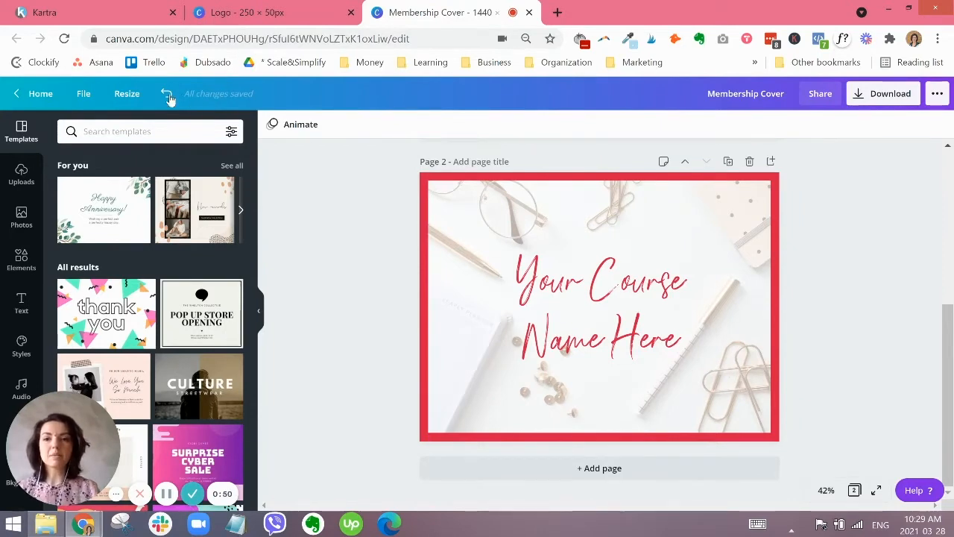
left_click(127, 97)
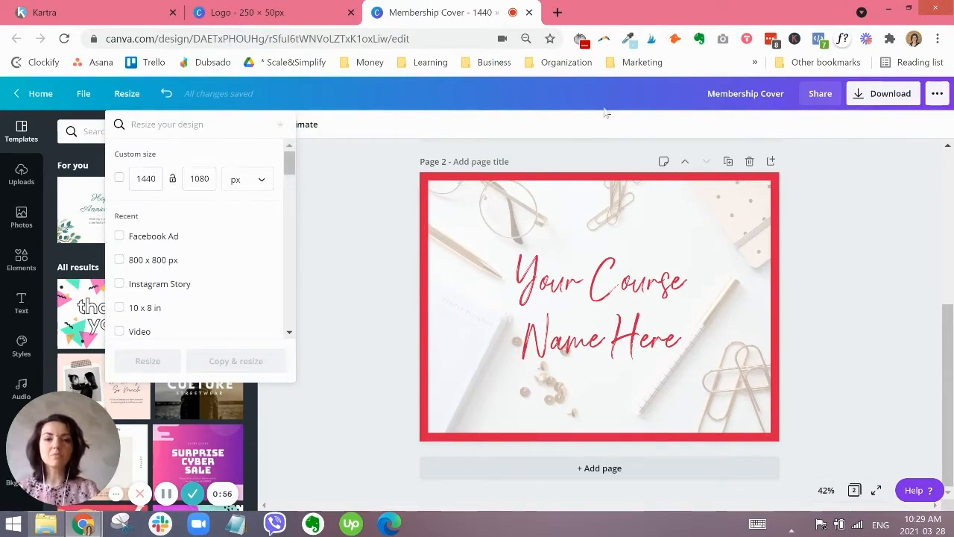
left_click(861, 232)
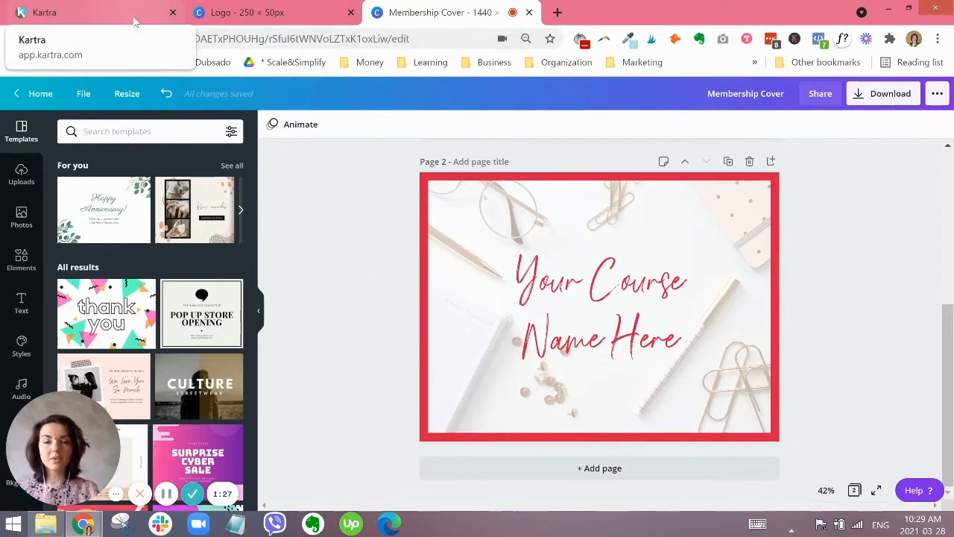
- Switch to Kartra and create a new membership named My Awesome Course
left_click(135, 21)
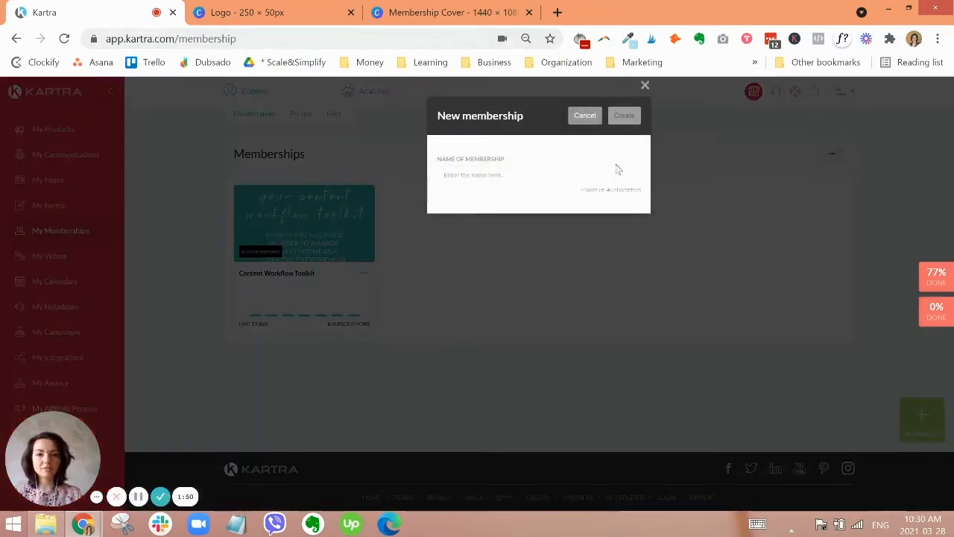
left_click(548, 175)
type("My Awesome Course")
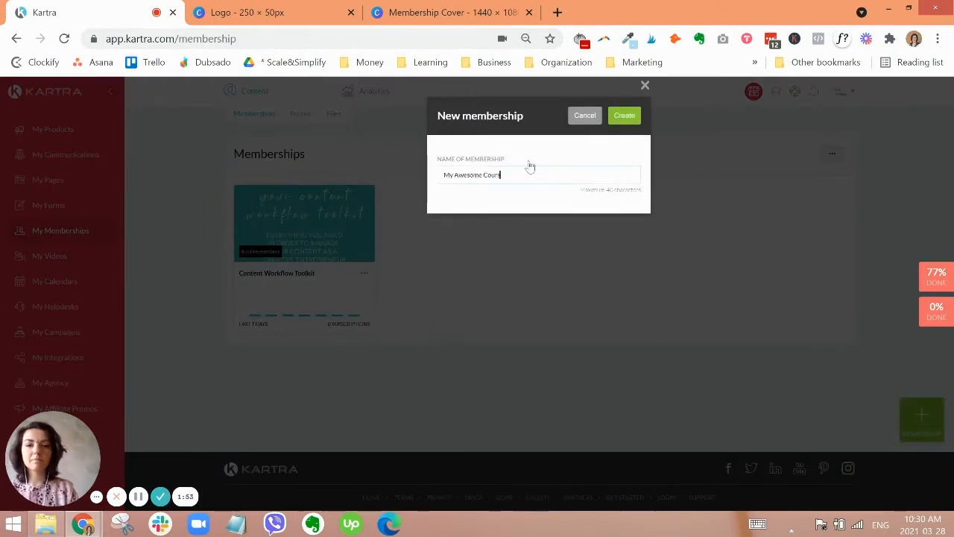
key("Return")
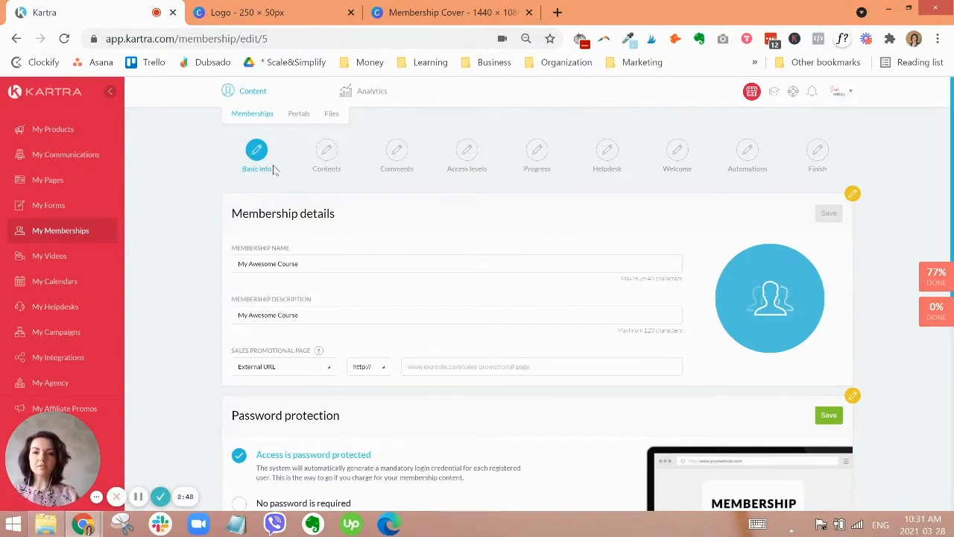
- Set the sales promotional page to the Kartra page Elevated Funnels - Sales Page on the ScaleAndSimplify.com site
left_click(302, 272)
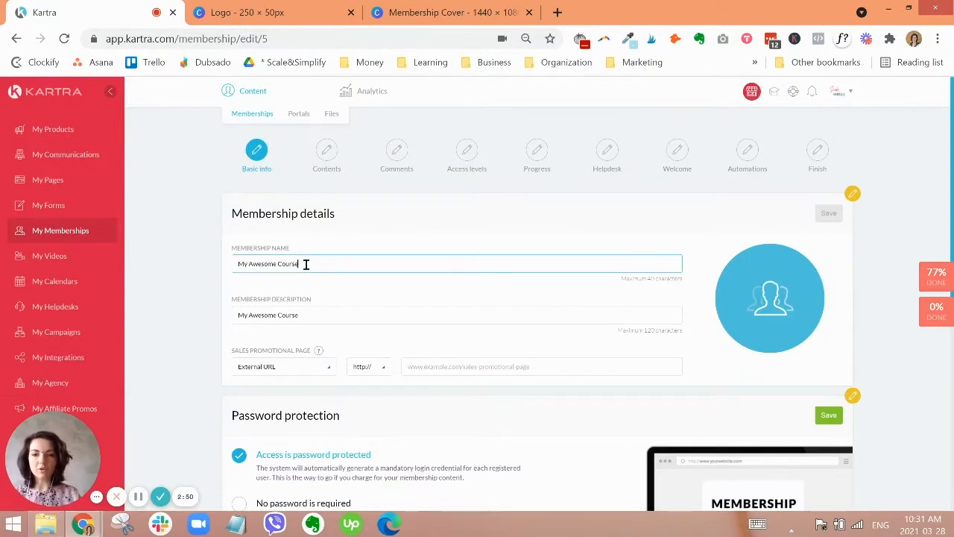
left_click_drag(321, 312, 235, 323)
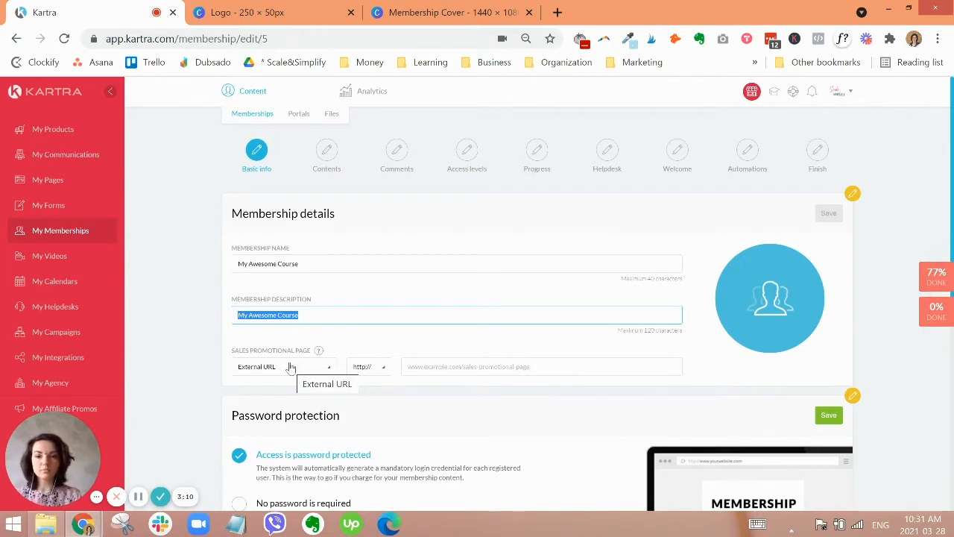
left_click(502, 363)
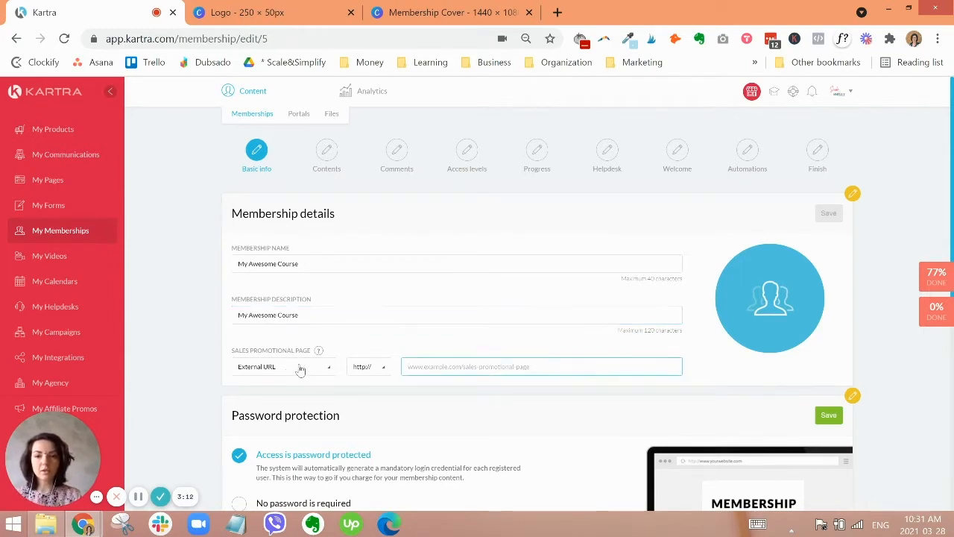
left_click(300, 371)
left_click(267, 402)
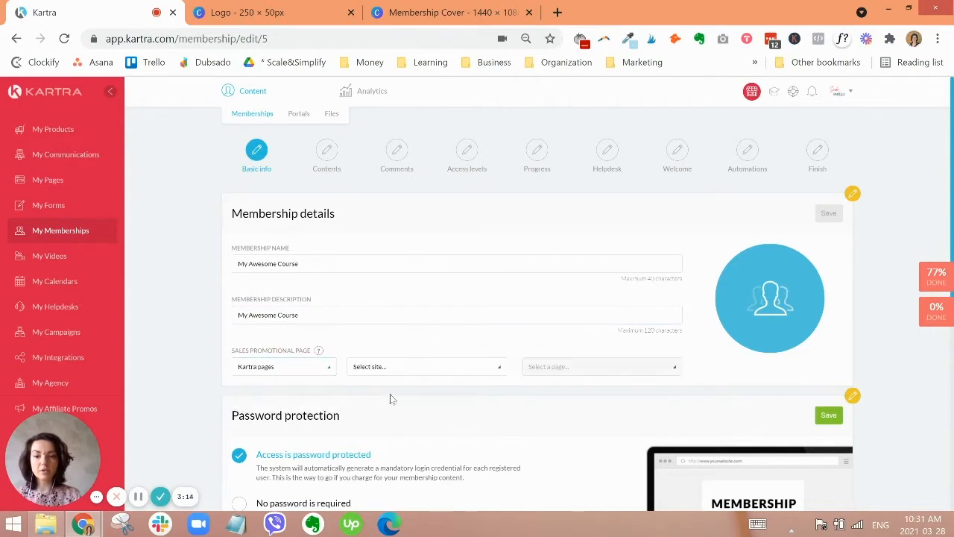
left_click(394, 368)
left_click(395, 324)
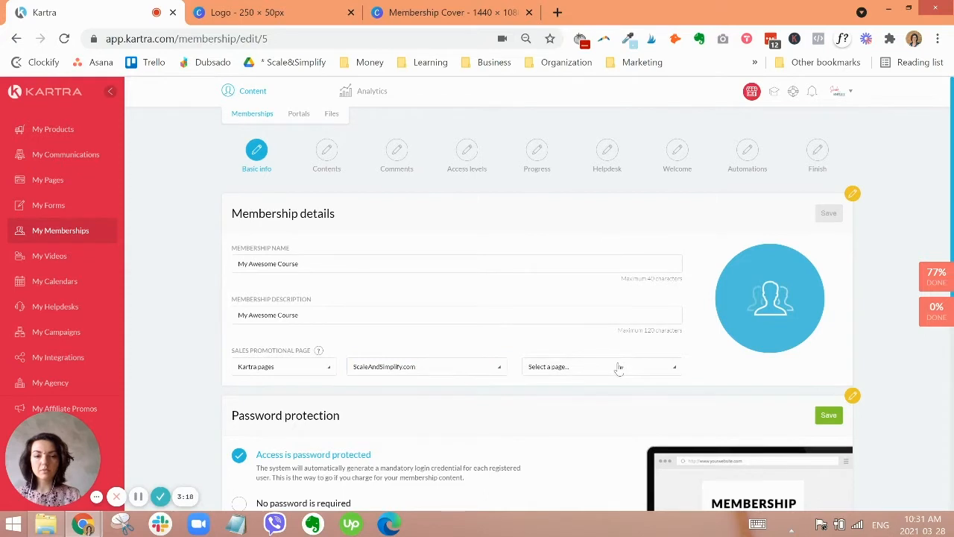
left_click(618, 367)
left_click(610, 438)
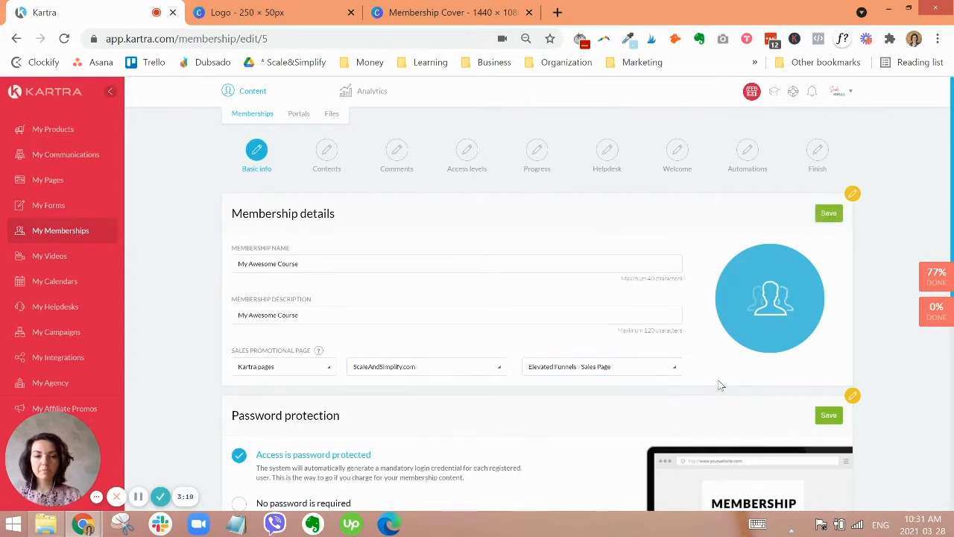
- Upload the Membership Cover file from Downloads as the membership image, cropped to leave out the red border
left_click(771, 302)
left_click(403, 93)
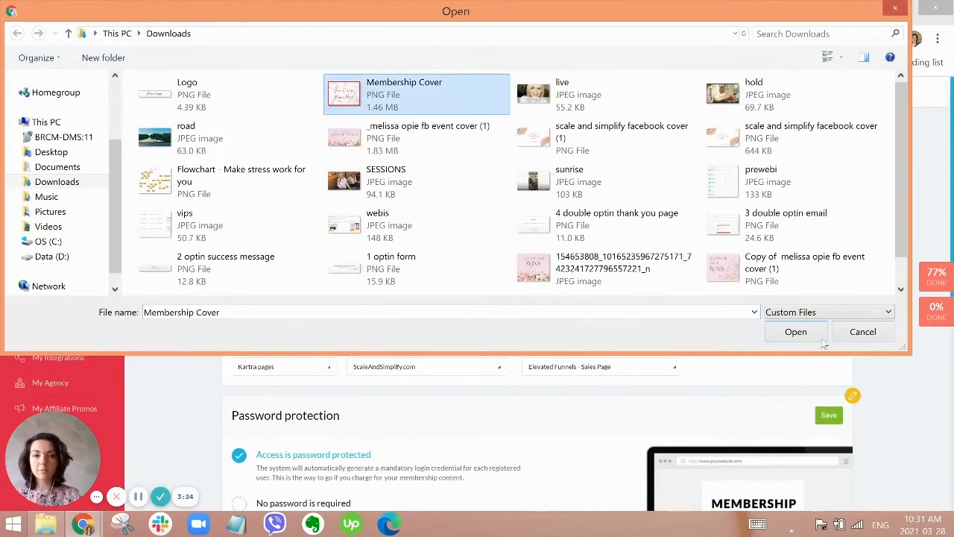
left_click(796, 335)
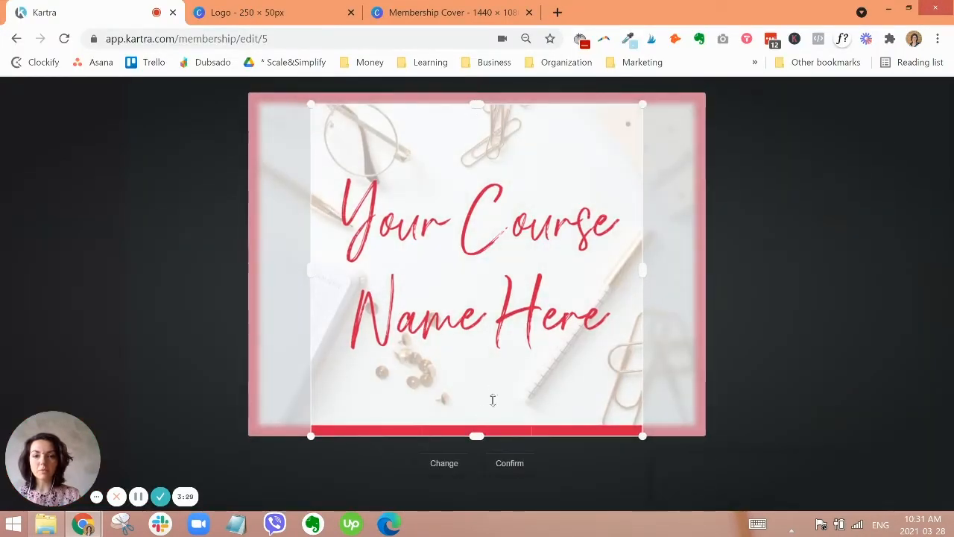
left_click_drag(477, 436, 476, 422)
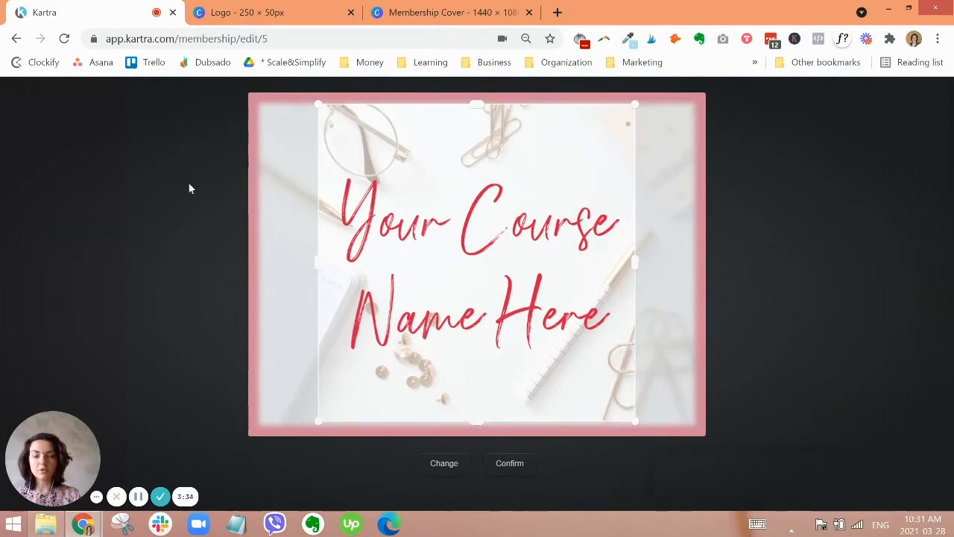
left_click(518, 472)
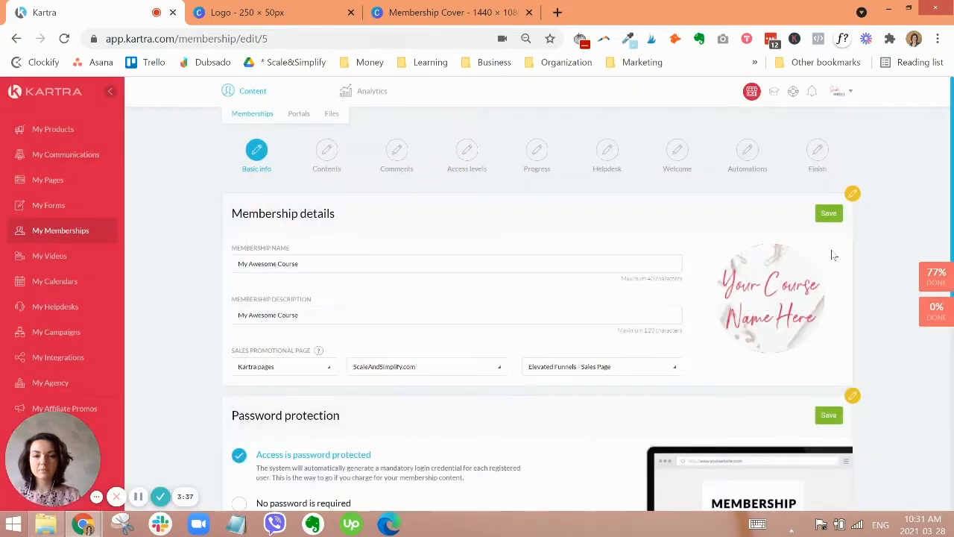
- Save the membership details, keep password protection on, and proceed to the Contents stage
left_click(828, 213)
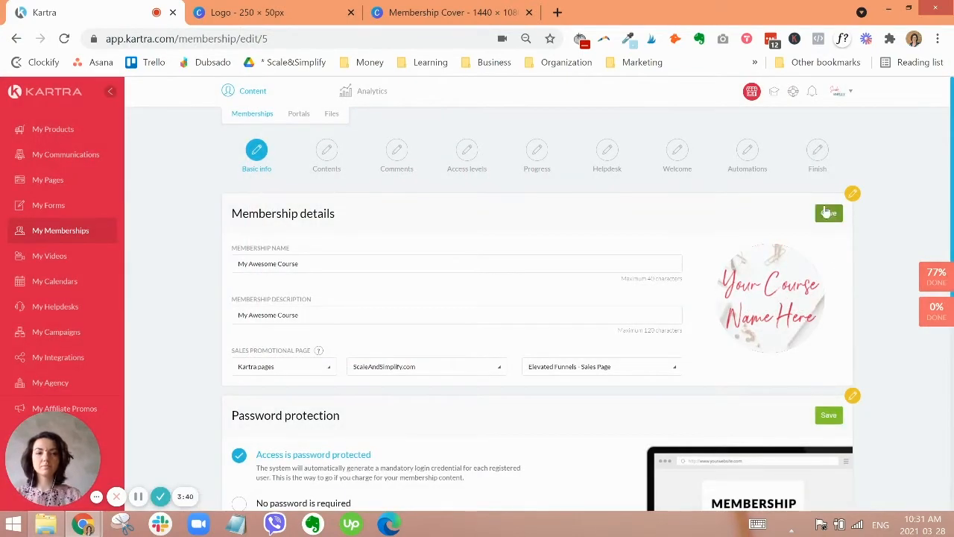
scroll(402, 273, "down", 1)
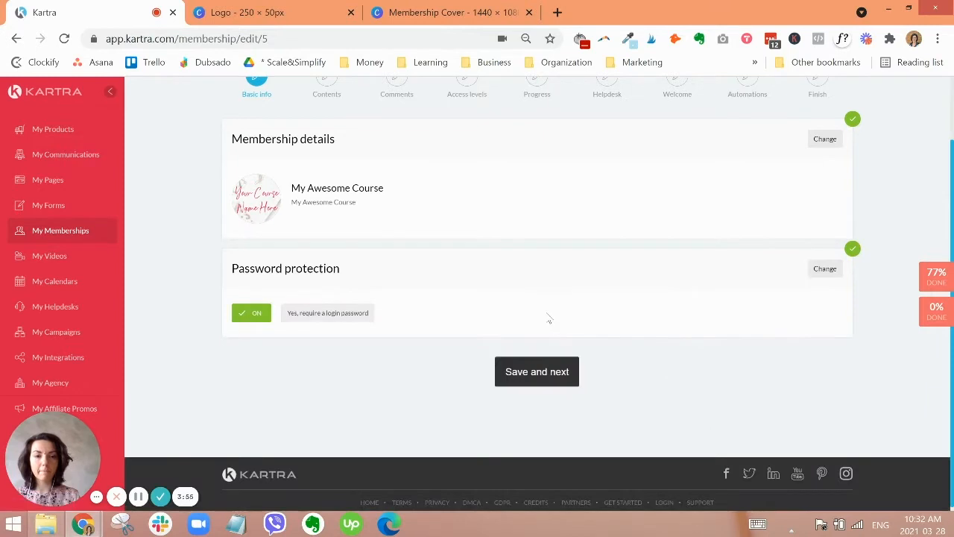
left_click(563, 372)
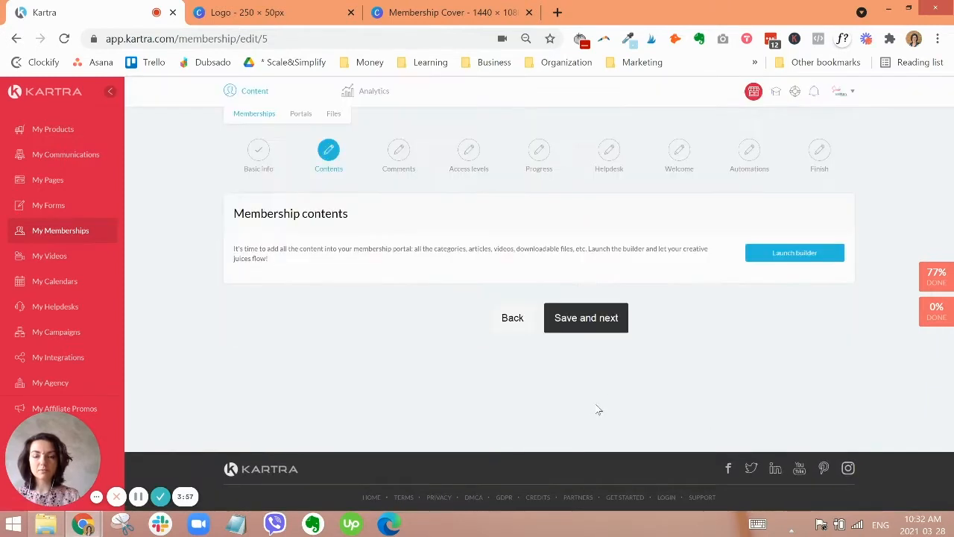
- Launch the builder for the membership contents
double_click(315, 216)
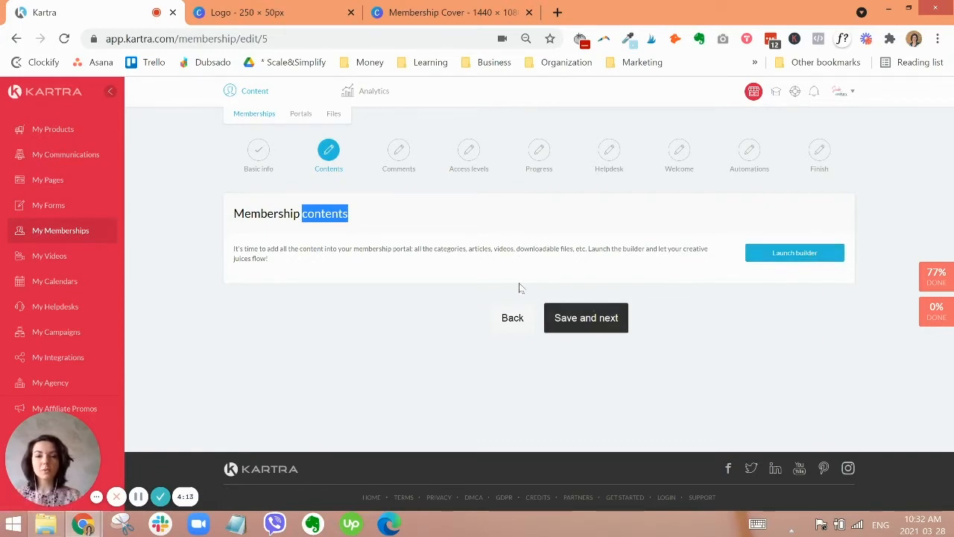
left_click(410, 226)
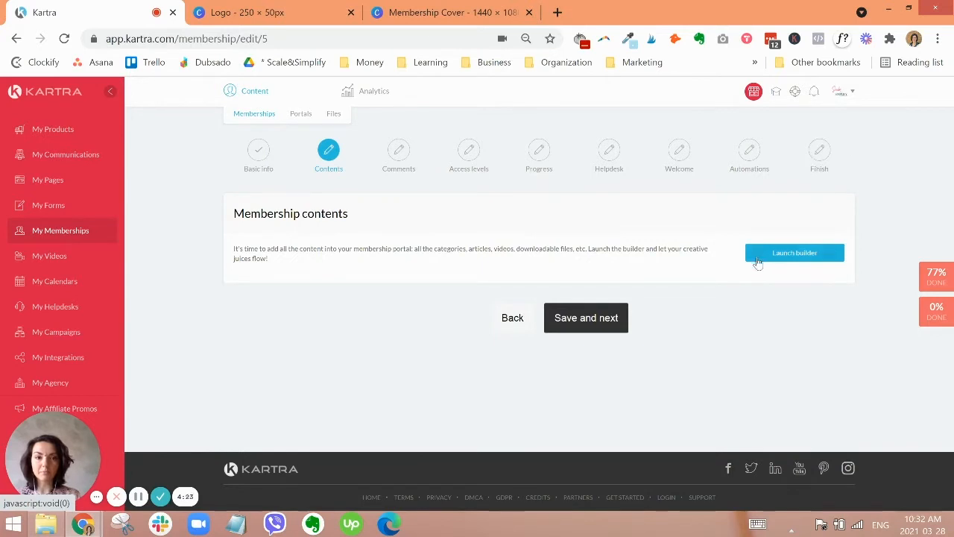
left_click(802, 256)
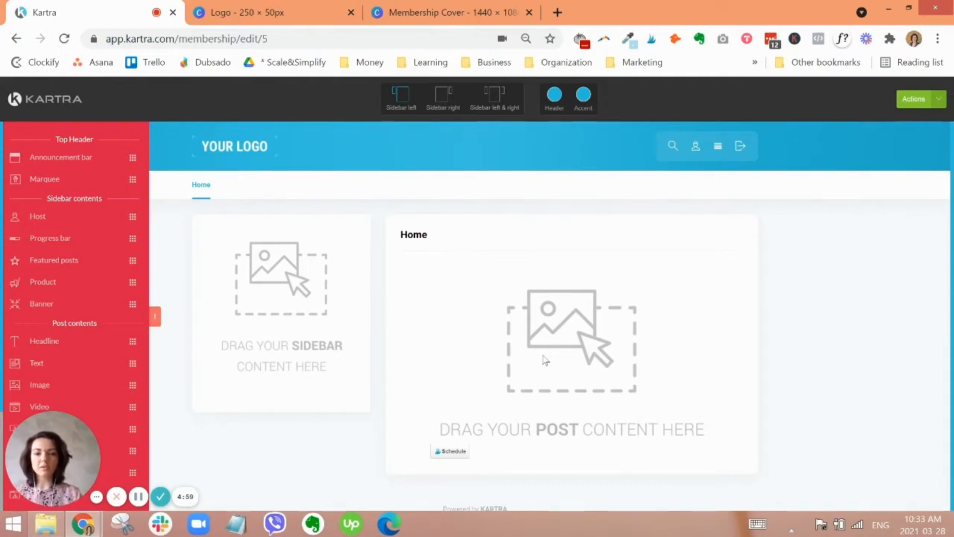
- Preview the membership portal with the middle template, whose blue header extends behind the content, and return to the builder
scroll(680, 327, "down", 1)
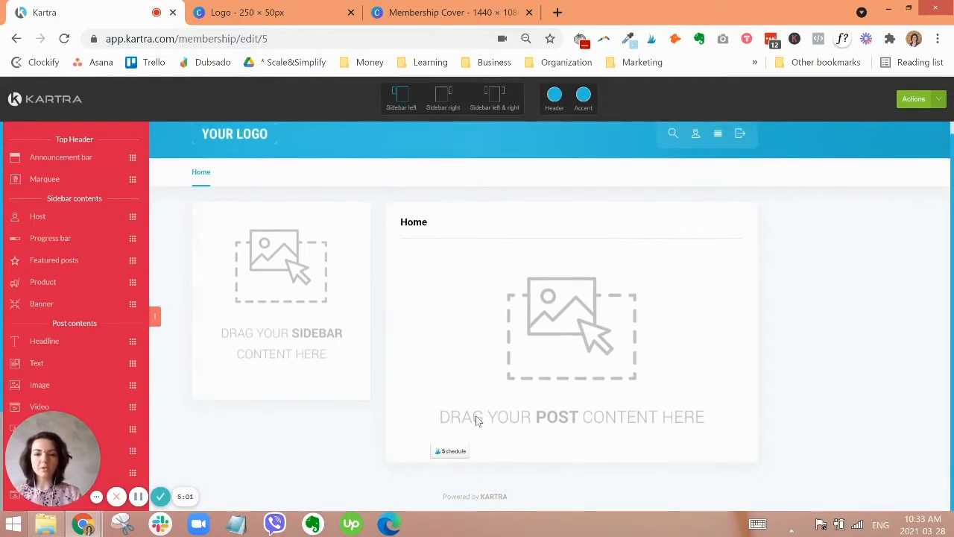
scroll(813, 319, "up", 1)
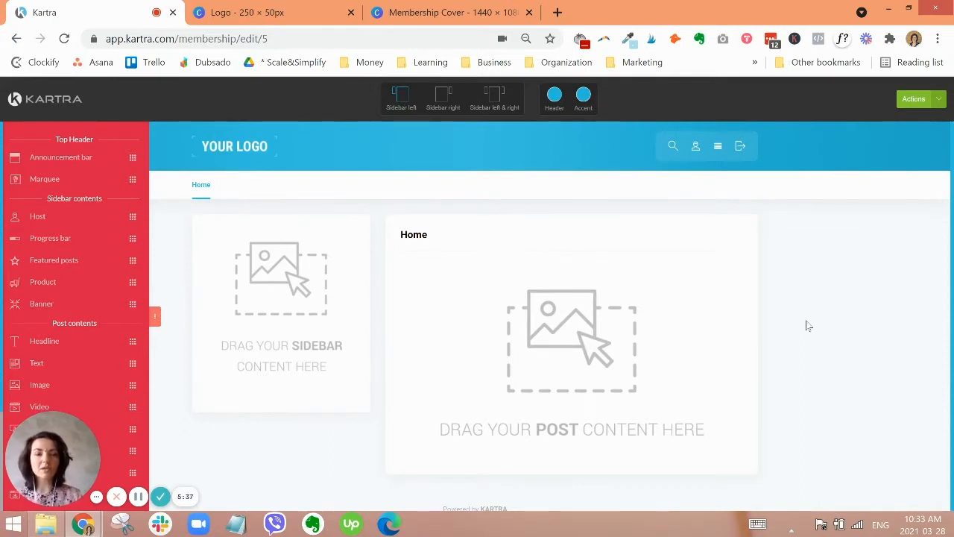
left_click(936, 101)
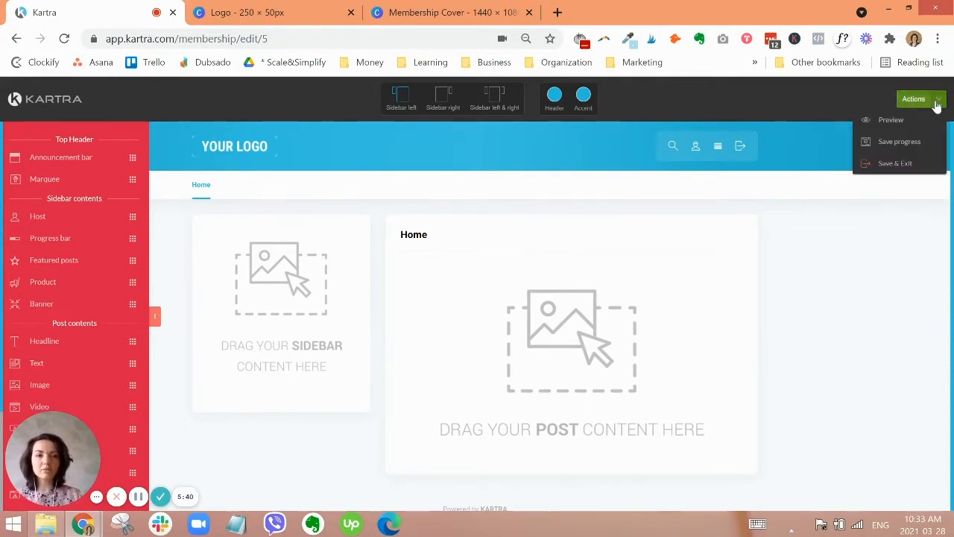
left_click(889, 121)
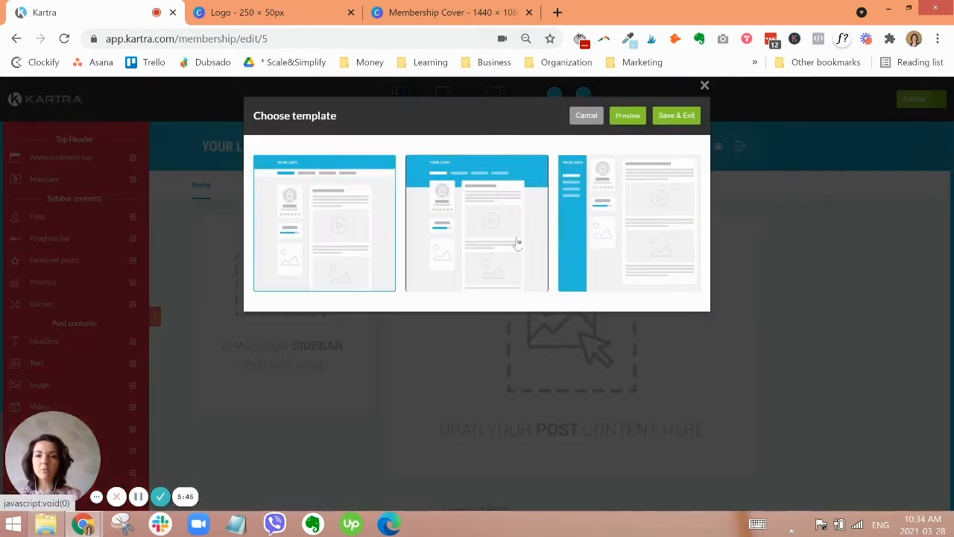
left_click(517, 243)
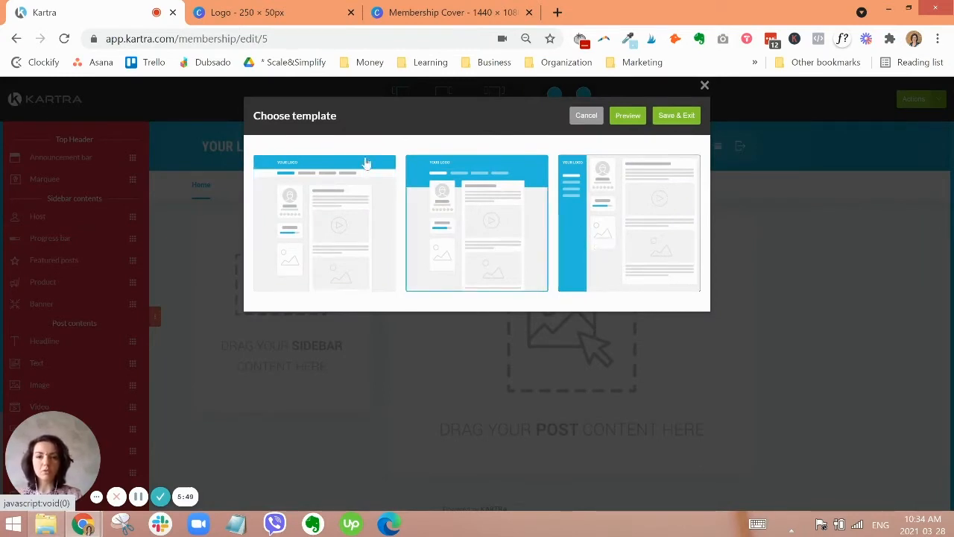
left_click_drag(292, 116, 343, 117)
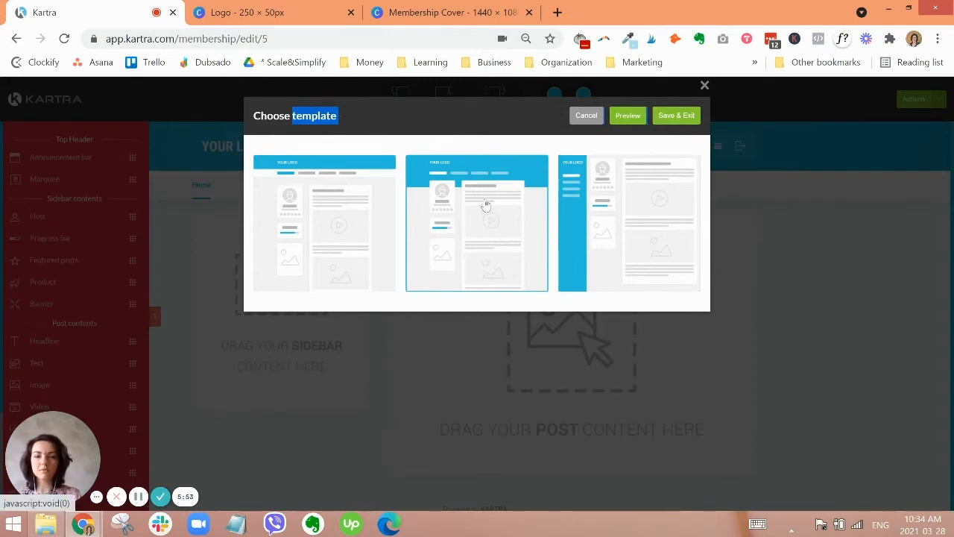
left_click(630, 120)
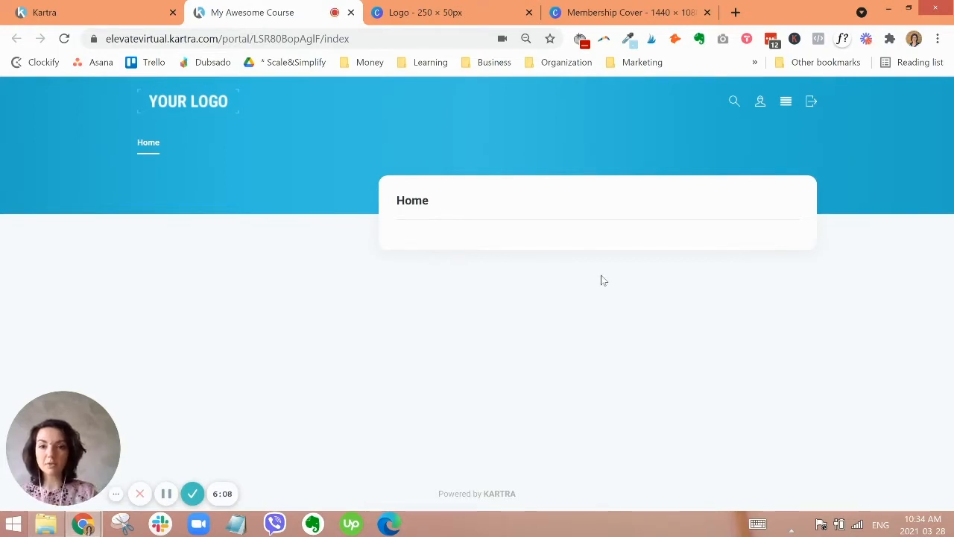
left_click(110, 15)
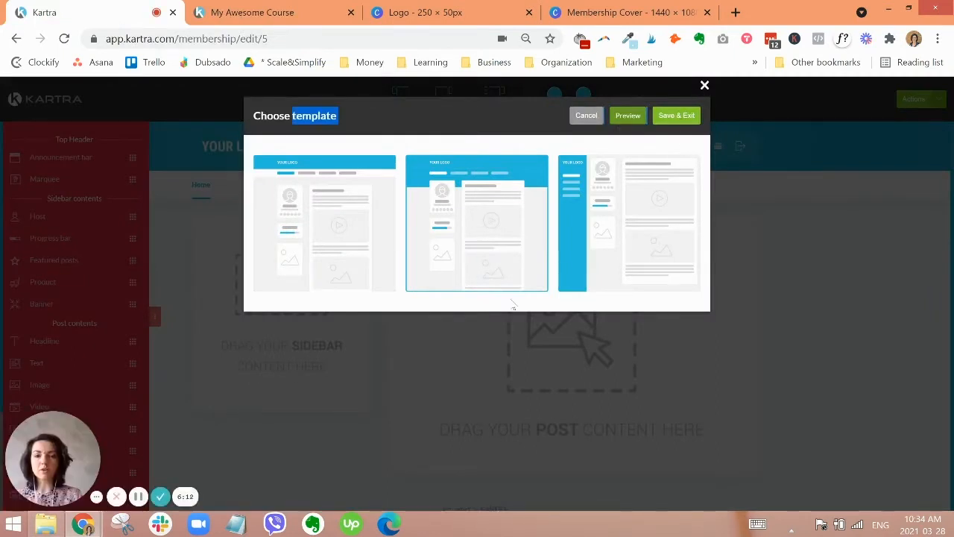
left_click(704, 87)
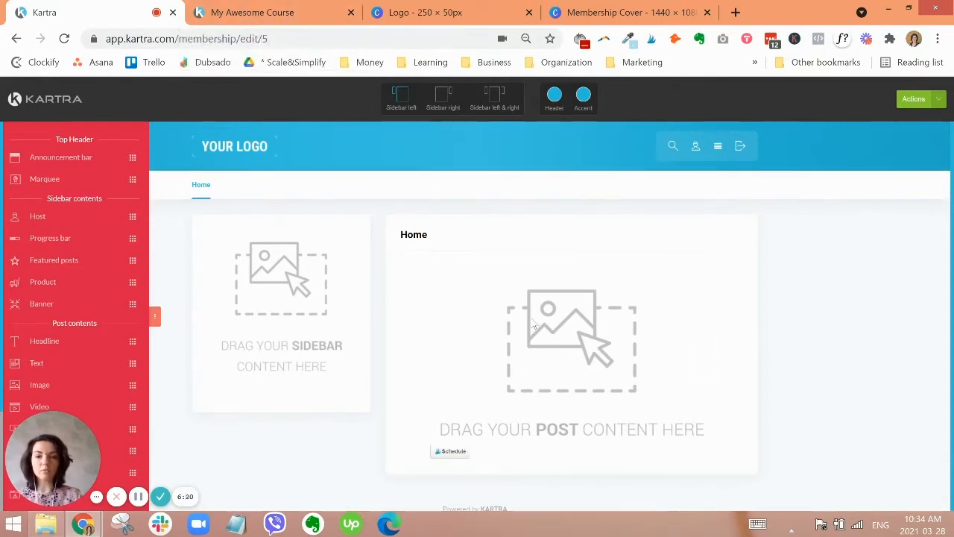
- Review the portal preview, compare the sidebar layouts, and set the membership portal to the Sidebar right layout
left_click(314, 13)
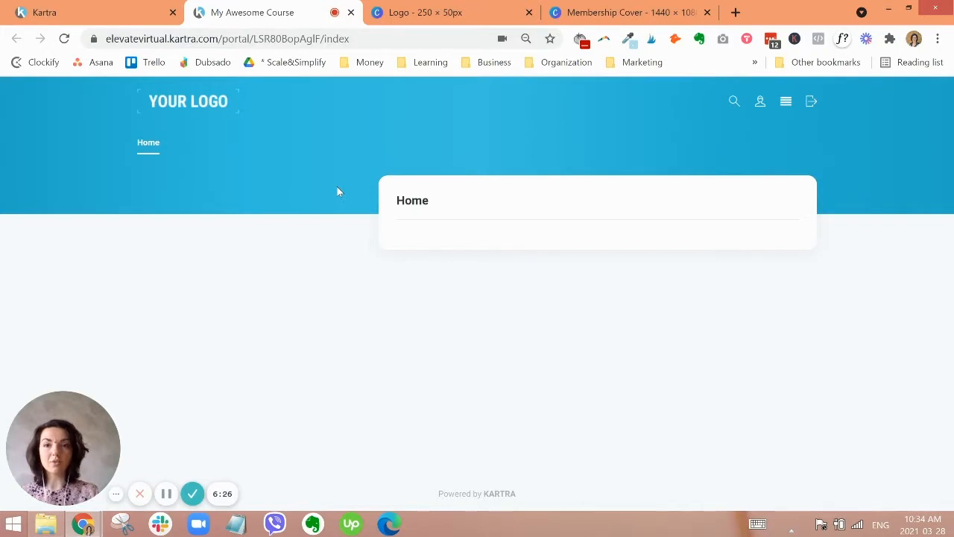
left_click(130, 13)
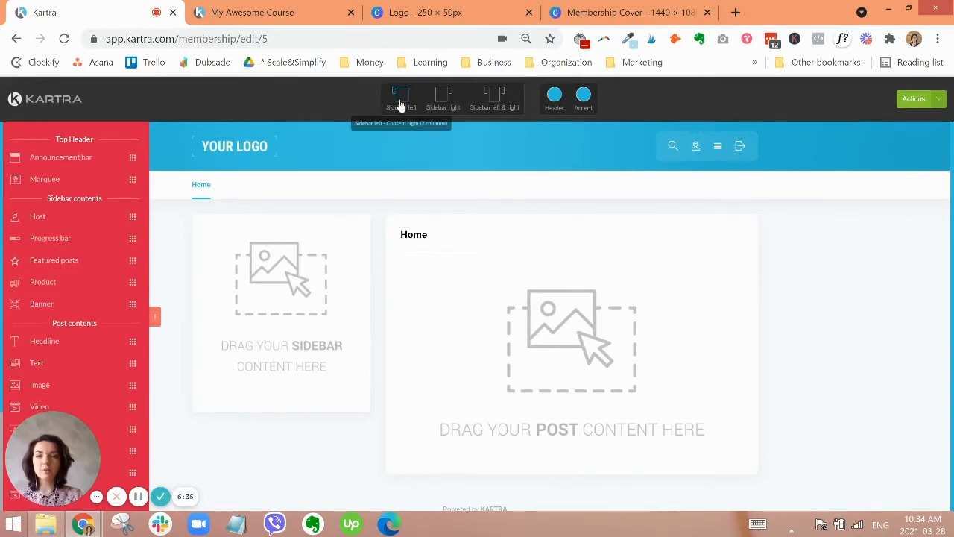
left_click(441, 97)
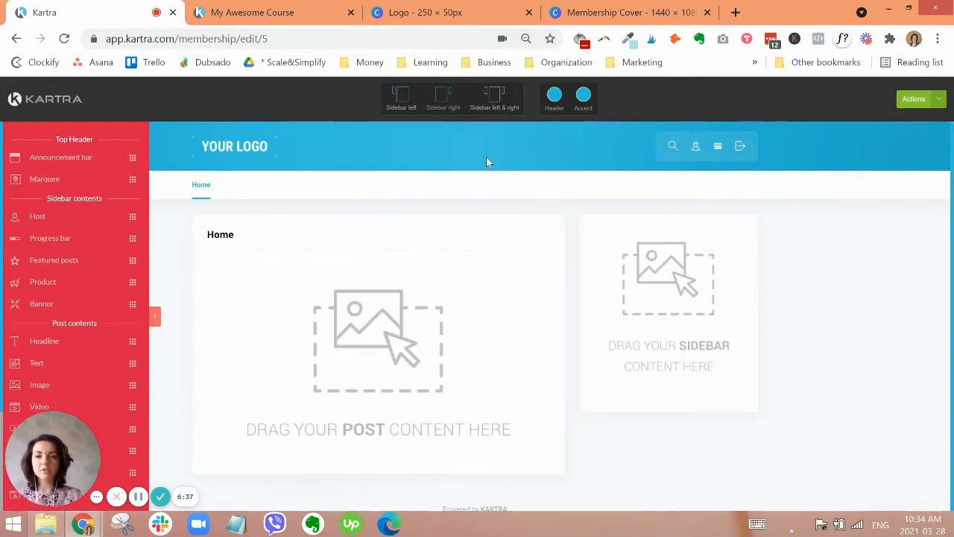
mouse_move(702, 325)
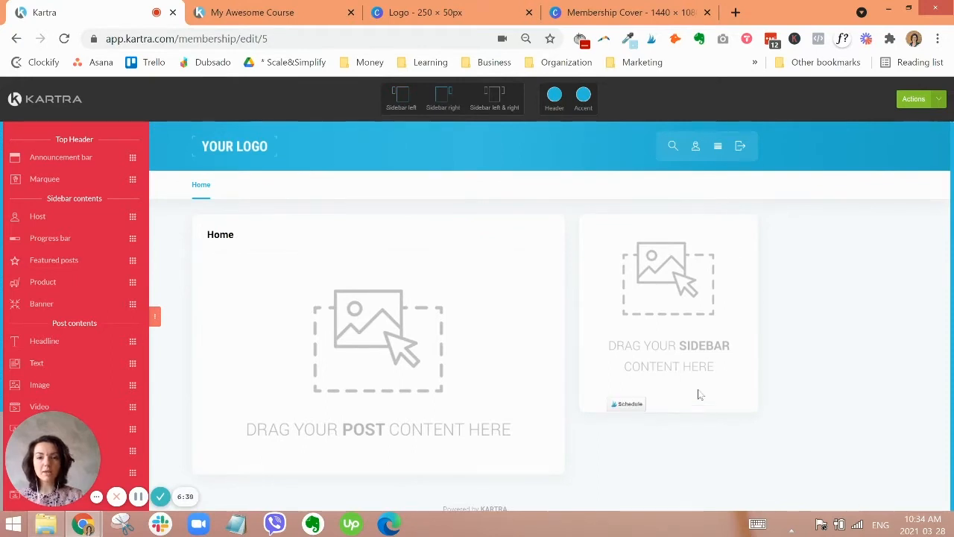
left_click(494, 96)
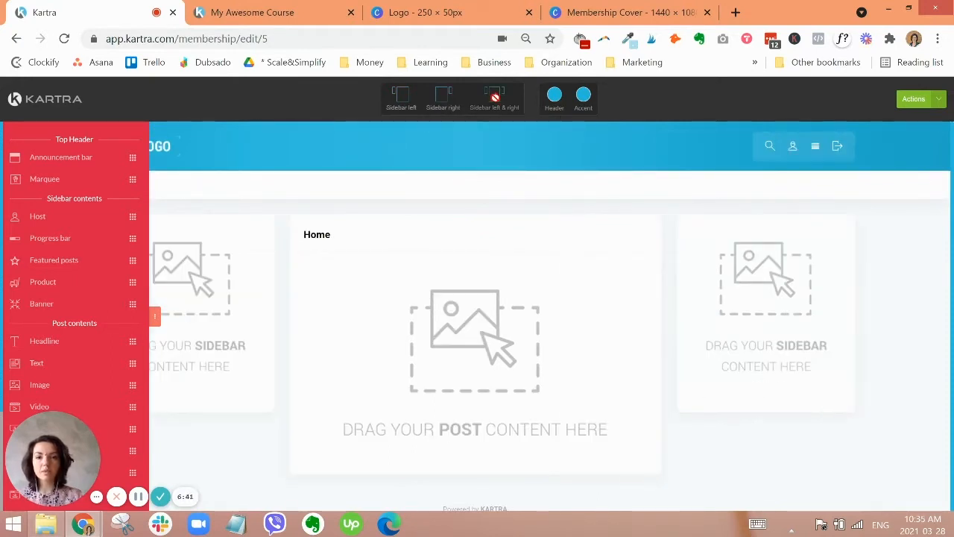
left_click(449, 98)
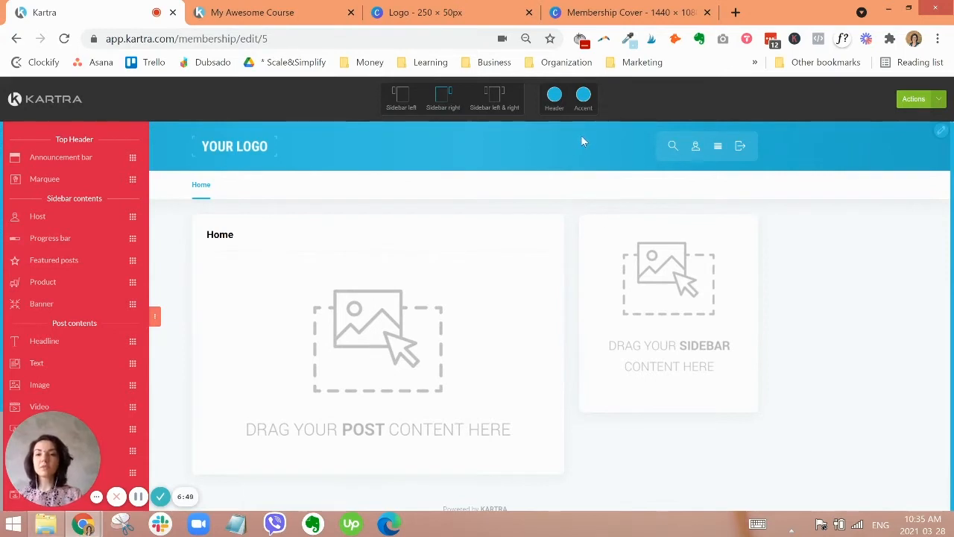
- Set the portal's header color to red and its accent color to dark blue from the Kartra Agency palette
left_click(554, 97)
left_click(558, 216)
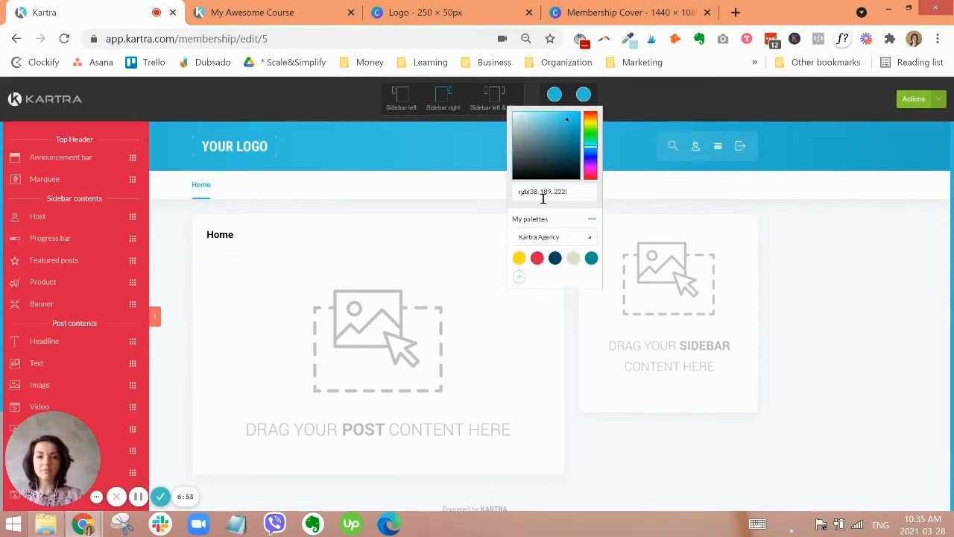
left_click(538, 259)
left_click(582, 96)
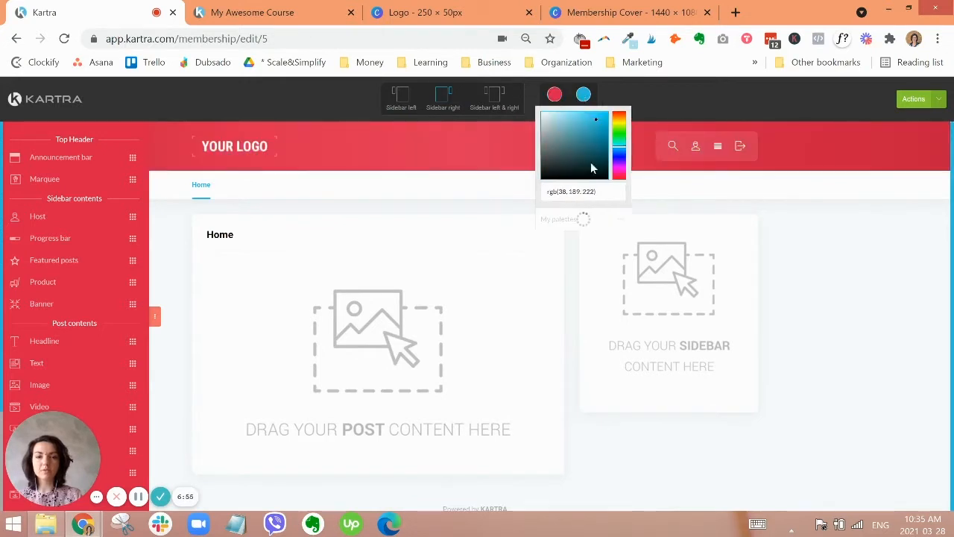
left_click(584, 258)
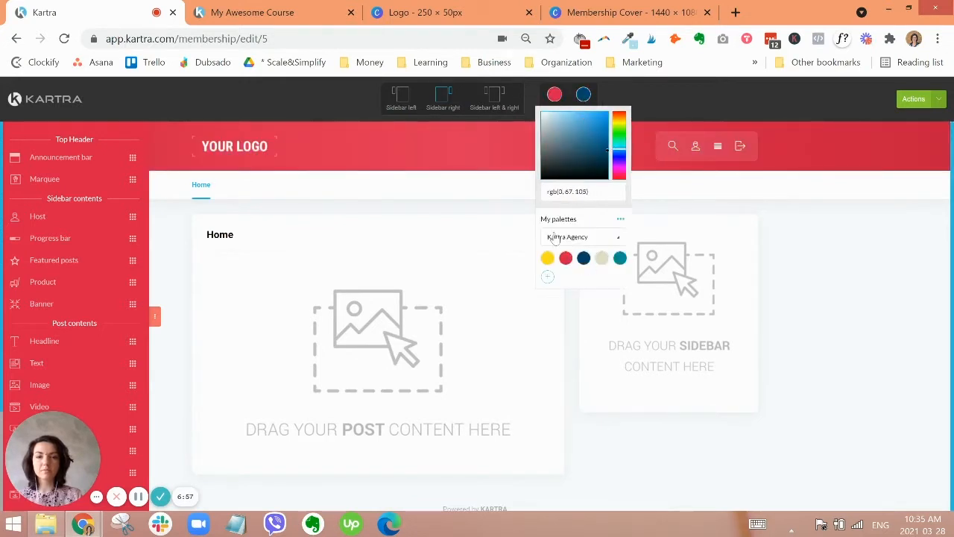
left_click(501, 171)
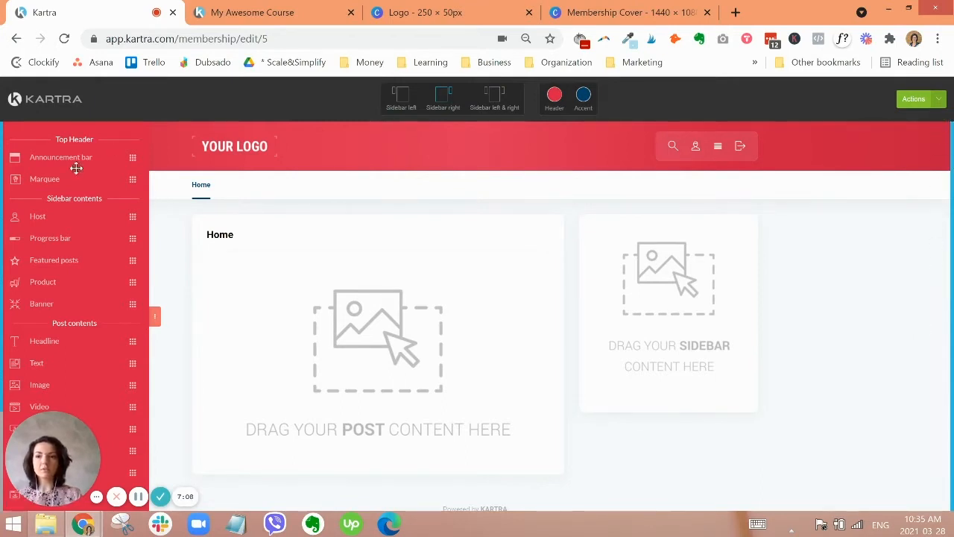
- Look through the header, sidebar and post content elements available for building the portal
scroll(55, 321, "down", 3)
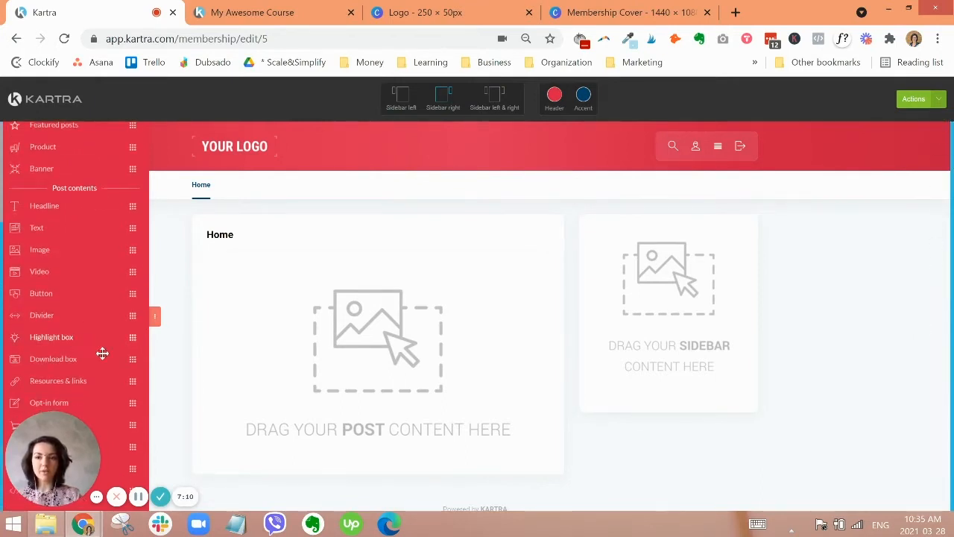
scroll(73, 269, "up", 3)
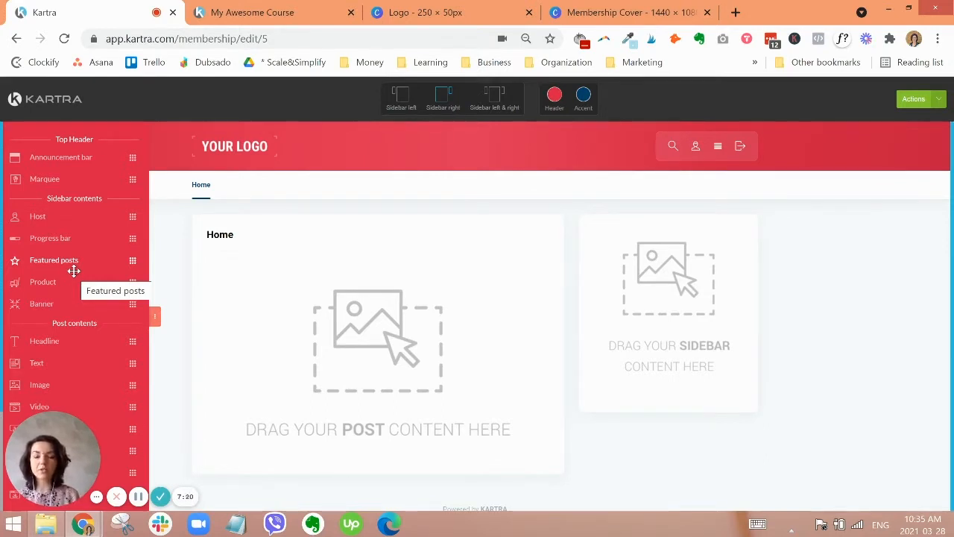
scroll(94, 269, "down", 2)
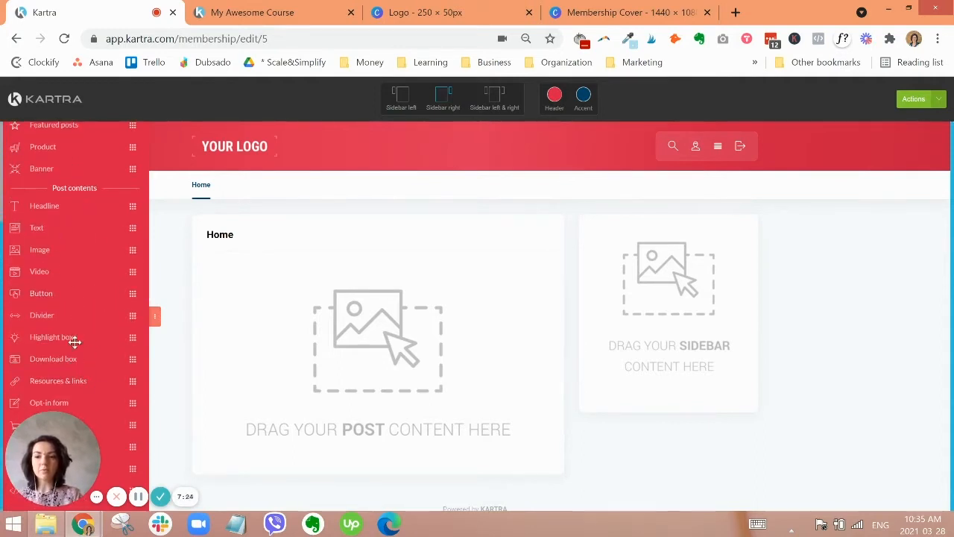
scroll(81, 342, "up", 1)
scroll(84, 342, "up", 1)
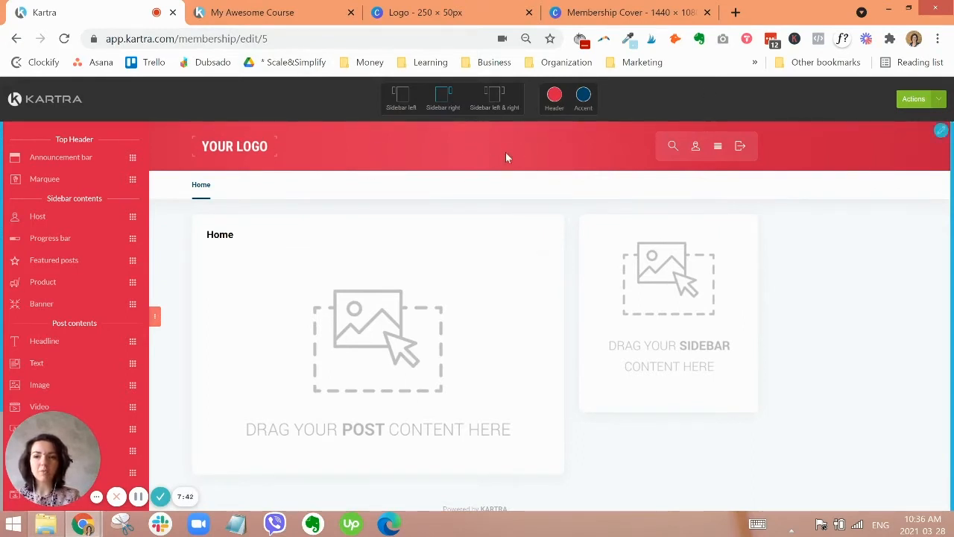
- Upload the Logo PNG from Downloads as the portal header logo, check the header link labels, and save the header
left_click(941, 132)
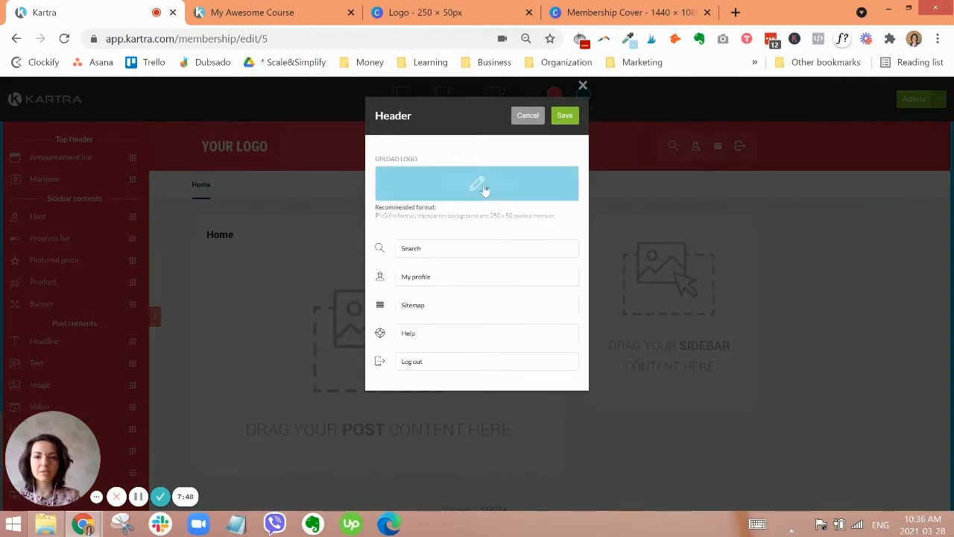
left_click(477, 184)
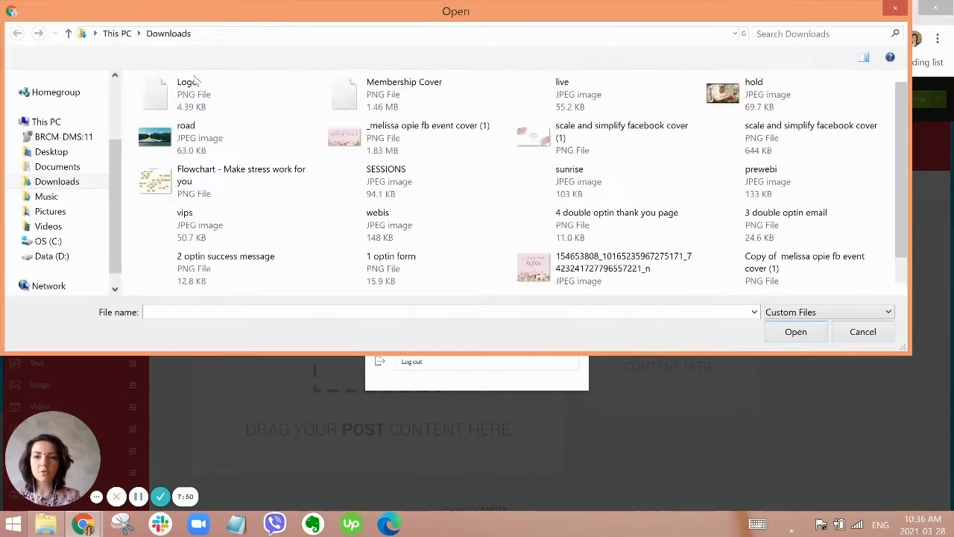
left_click(216, 95)
left_click(810, 331)
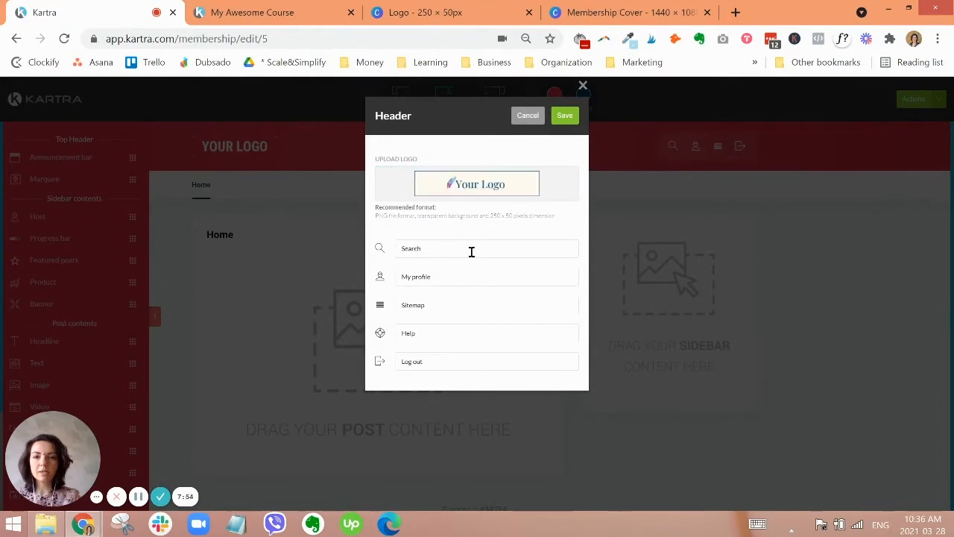
left_click(470, 250)
left_click(465, 278)
left_click(463, 306)
left_click(460, 335)
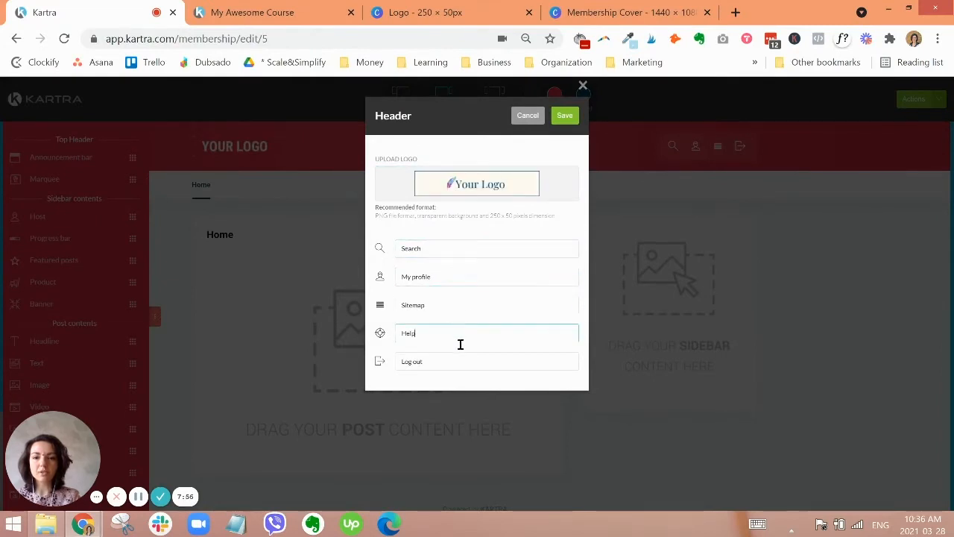
left_click(459, 364)
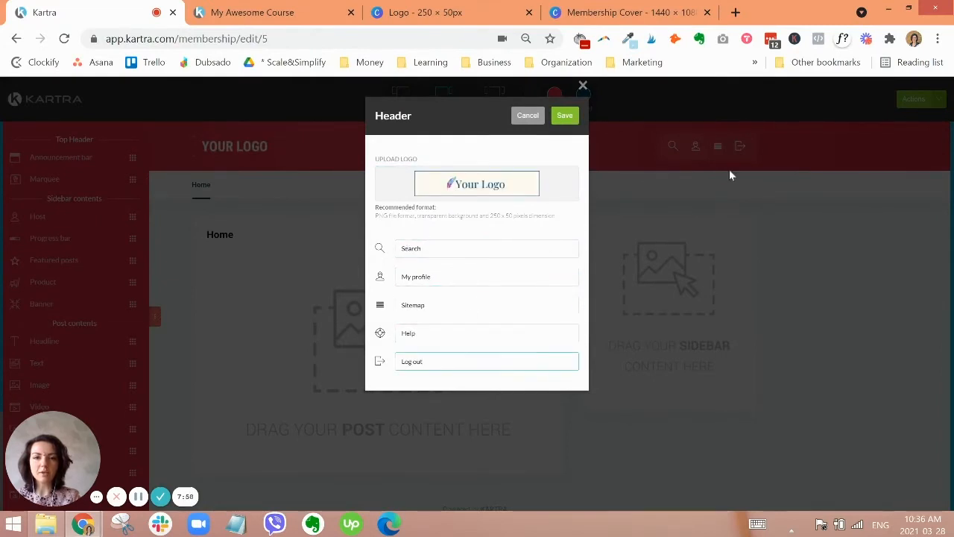
left_click(567, 116)
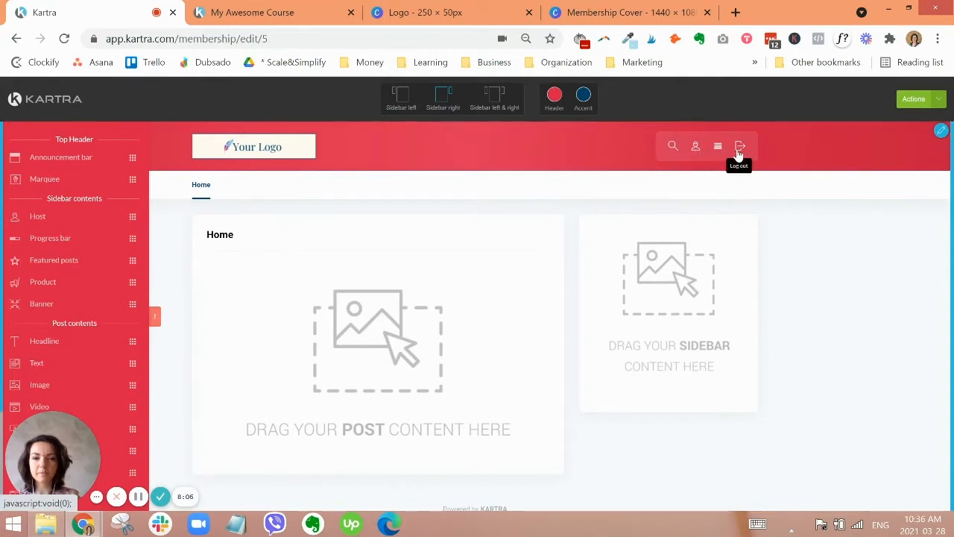
- Rename the Home category in the portal's navigation menu as Welcome
scroll(884, 295, "down", 1)
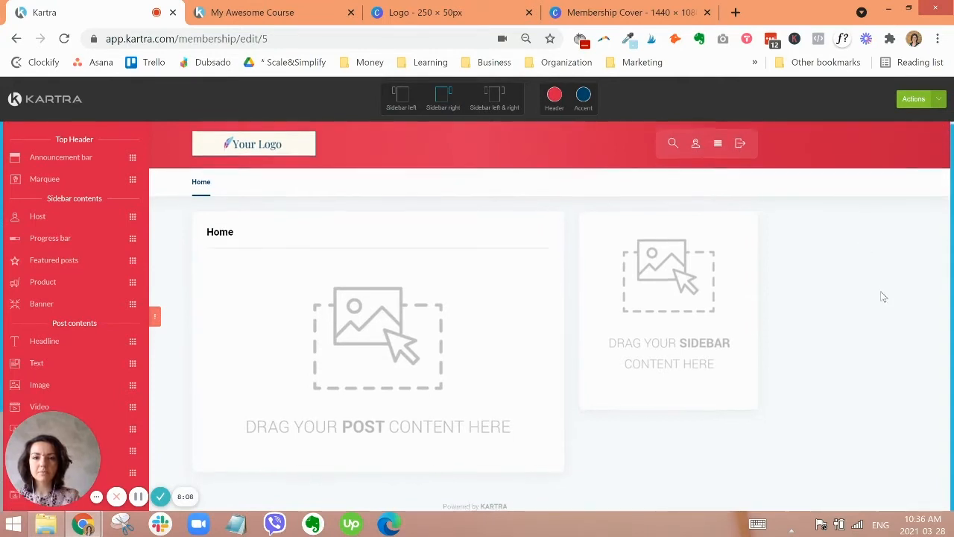
scroll(884, 295, "up", 1)
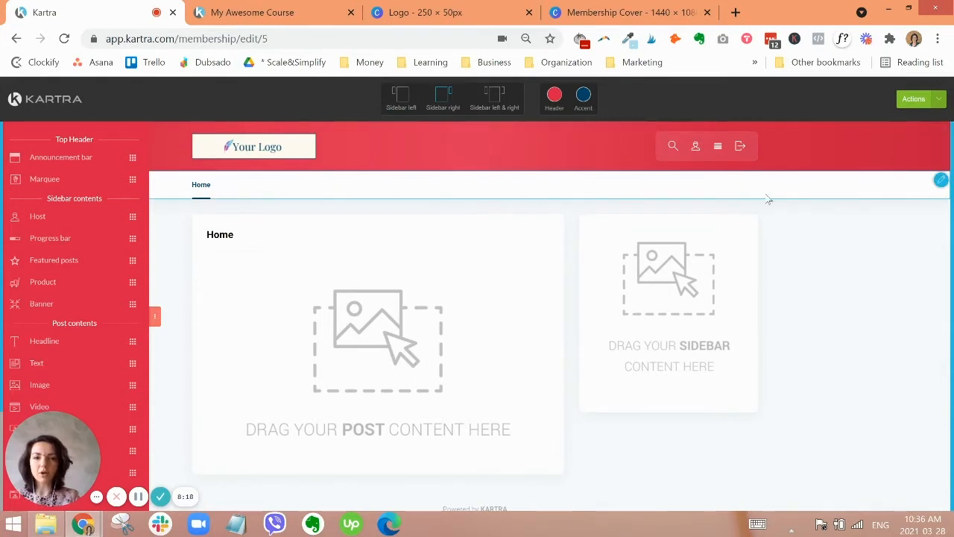
left_click(941, 180)
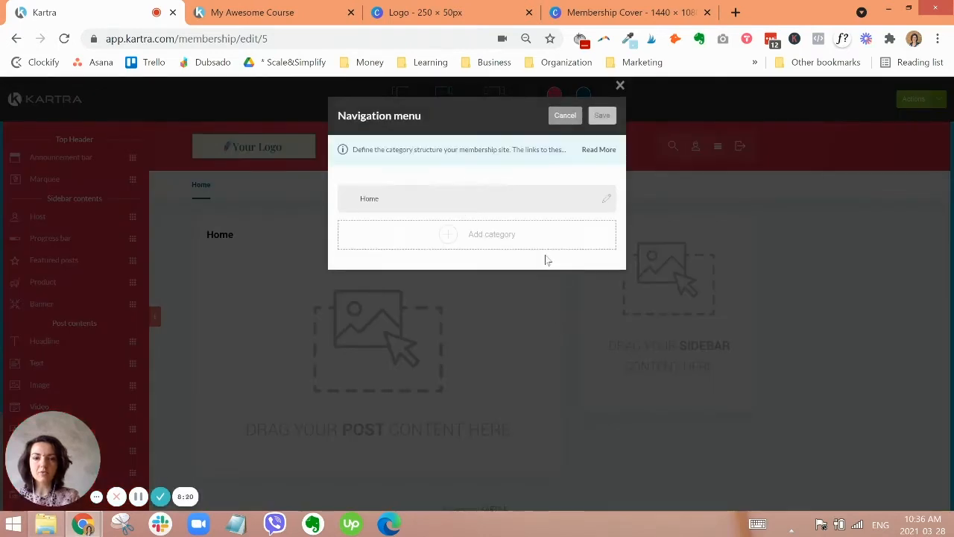
left_click(608, 202)
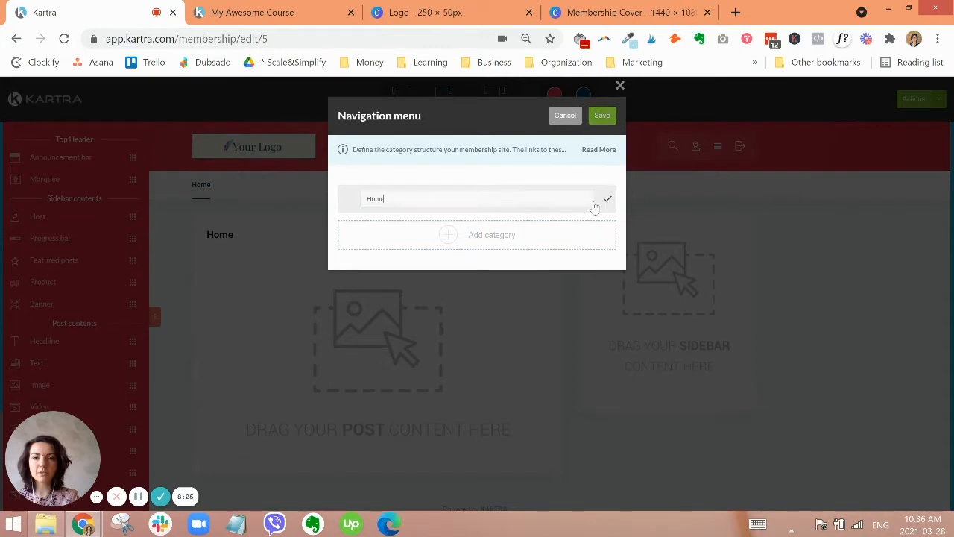
double_click(551, 200)
type("We")
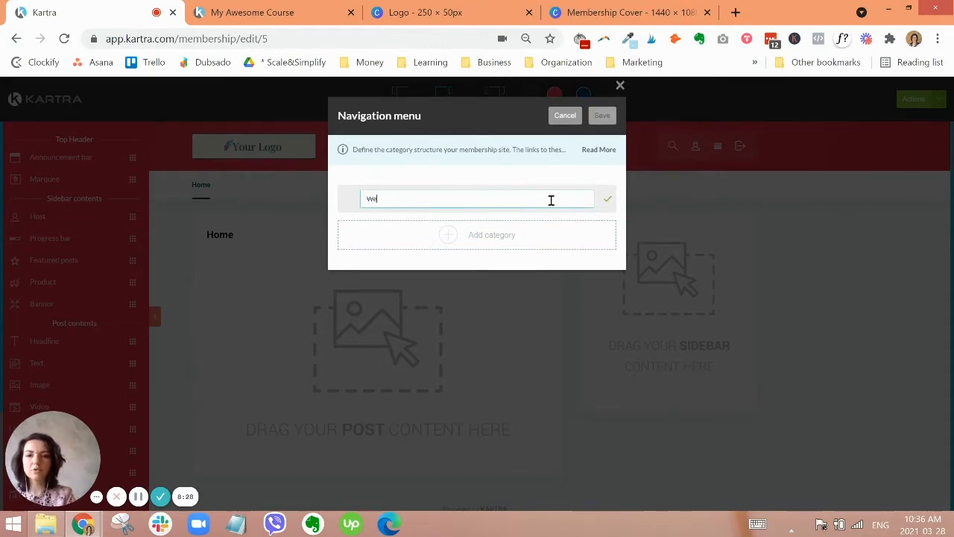
type("lcome")
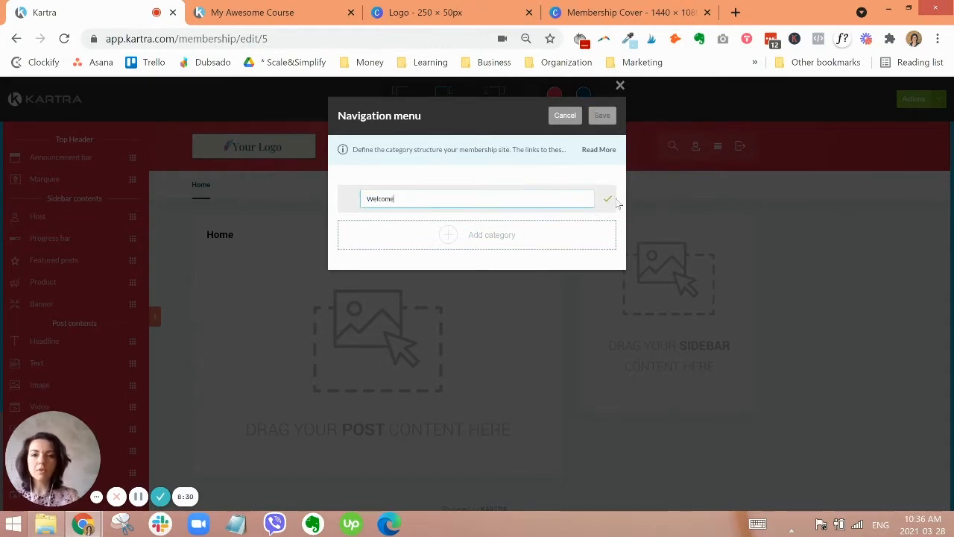
left_click(607, 200)
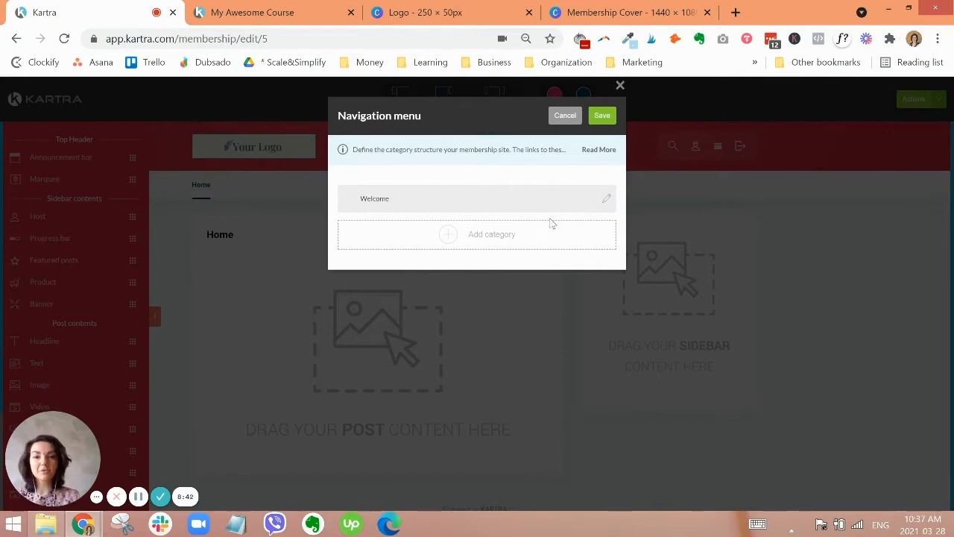
left_click(514, 236)
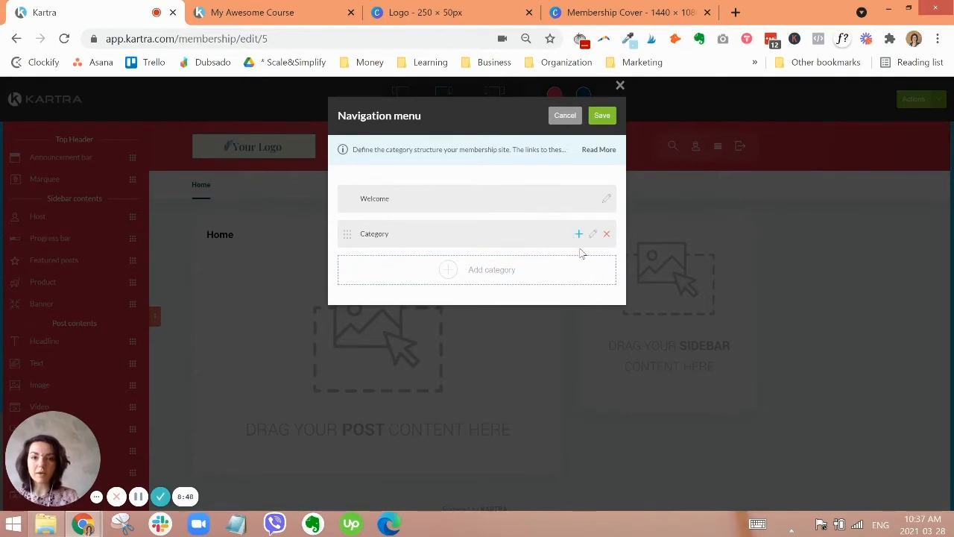
left_click(608, 235)
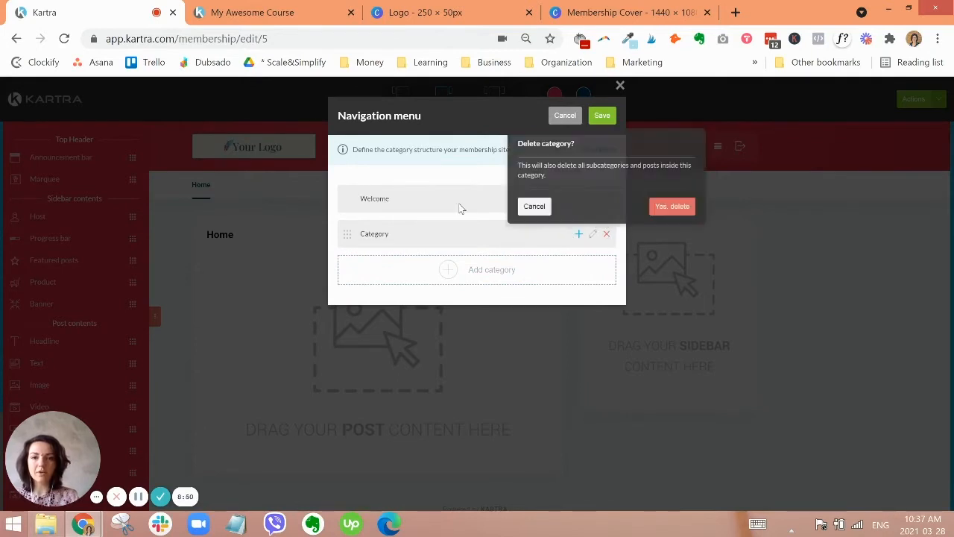
left_click(671, 206)
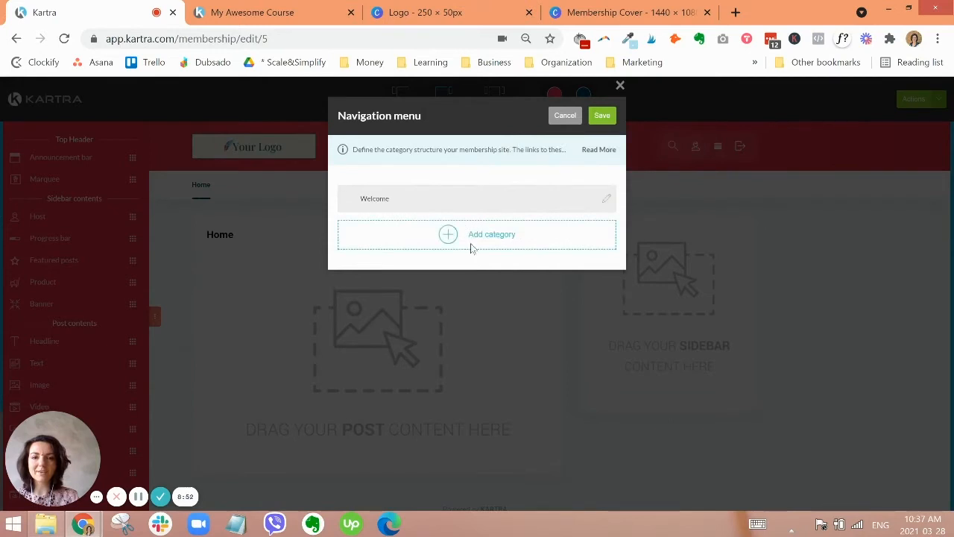
- Add a new category named Module 1 below Welcome in the navigation menu
left_click(514, 239)
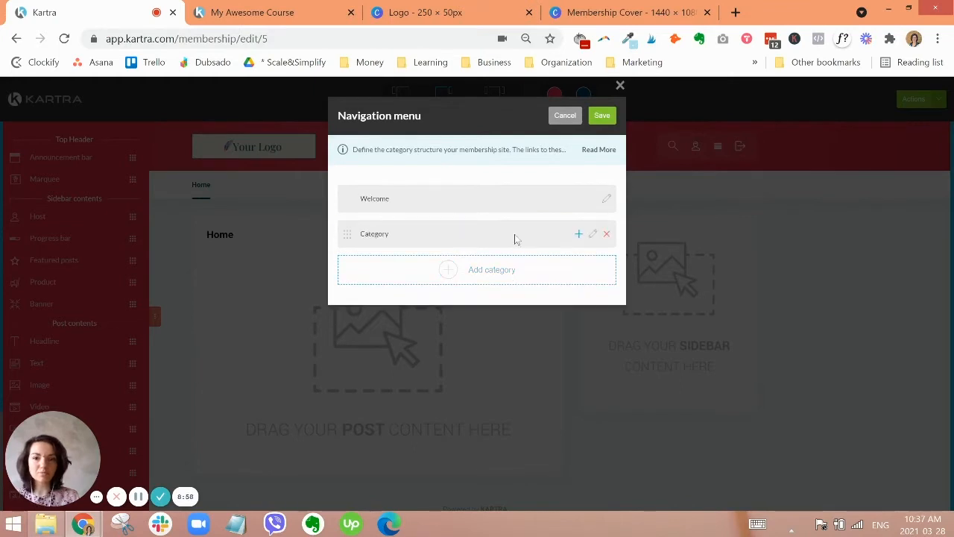
left_click(592, 235)
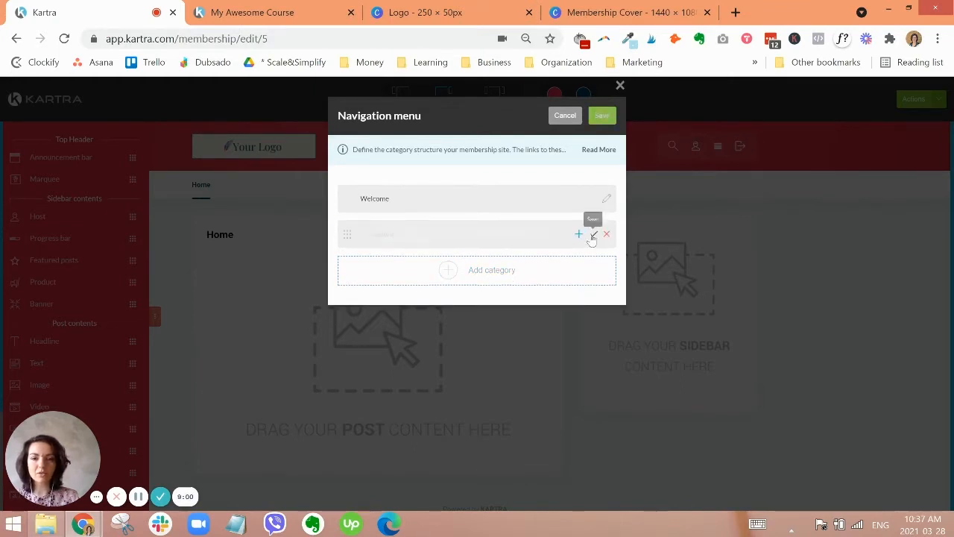
double_click(470, 239)
type("Module 1")
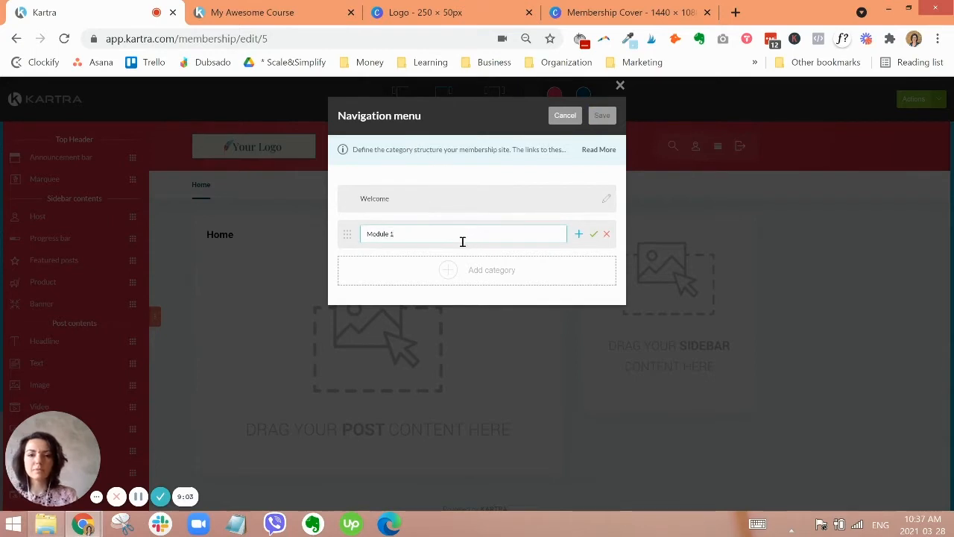
left_click(593, 234)
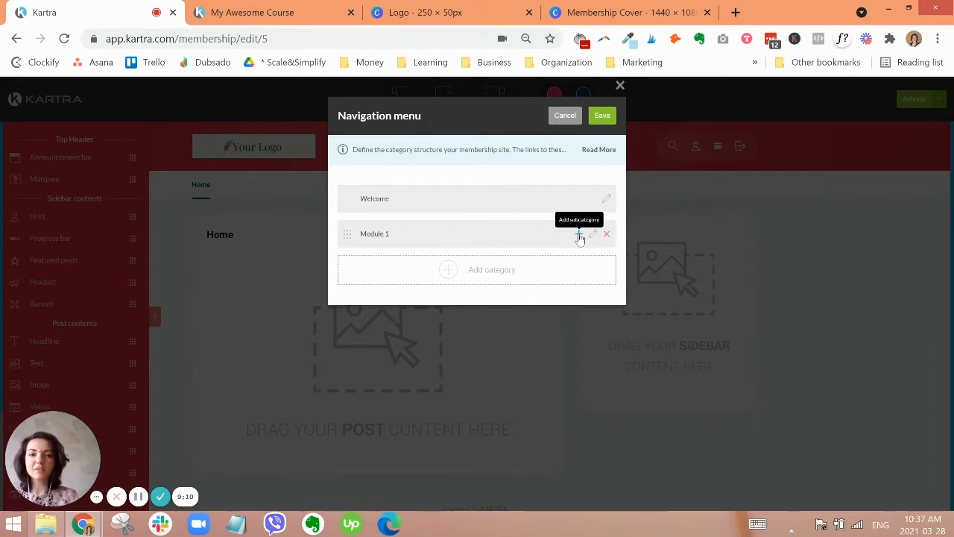
- Add a subcategory named Lesson 1-1 under Module 1 in the navigation menu
left_click(580, 234)
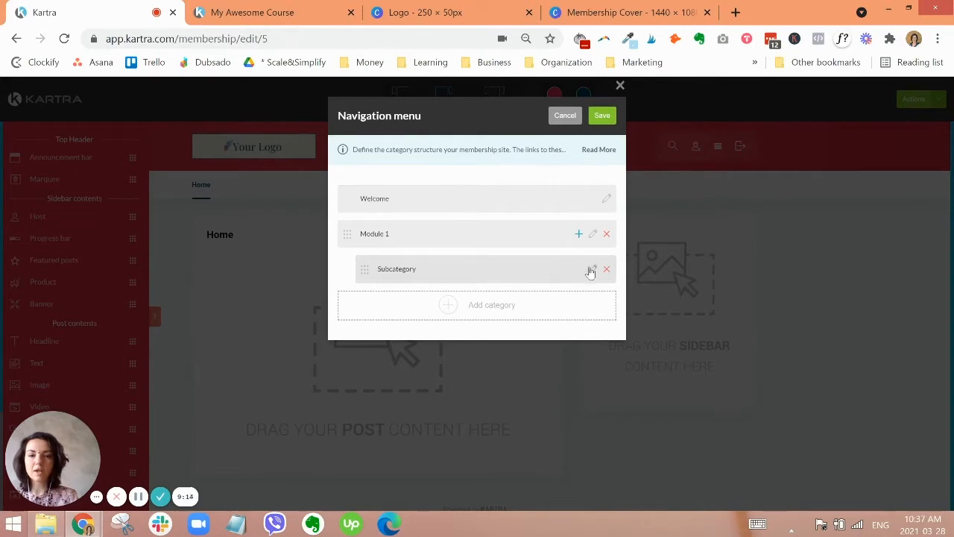
left_click(592, 270)
double_click(516, 269)
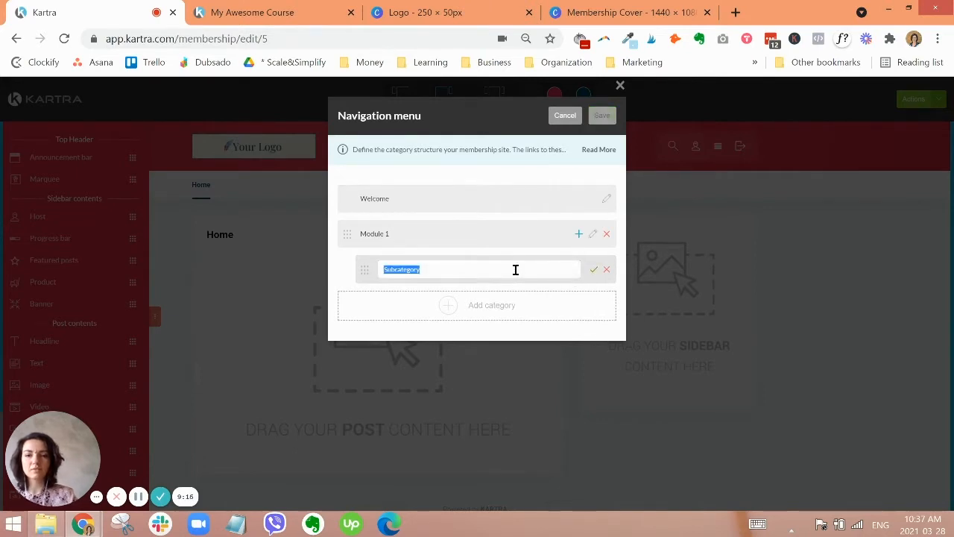
type("Lesson 1-1")
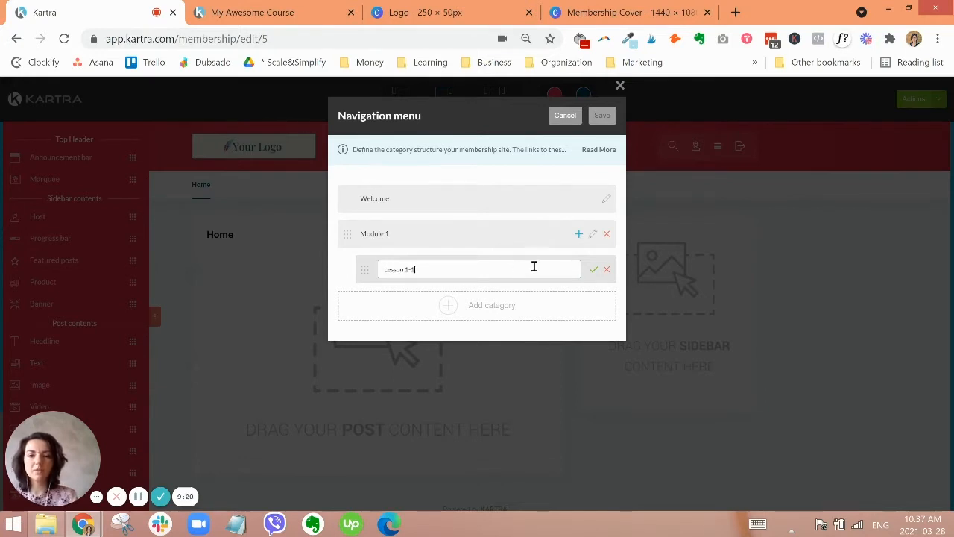
left_click(594, 269)
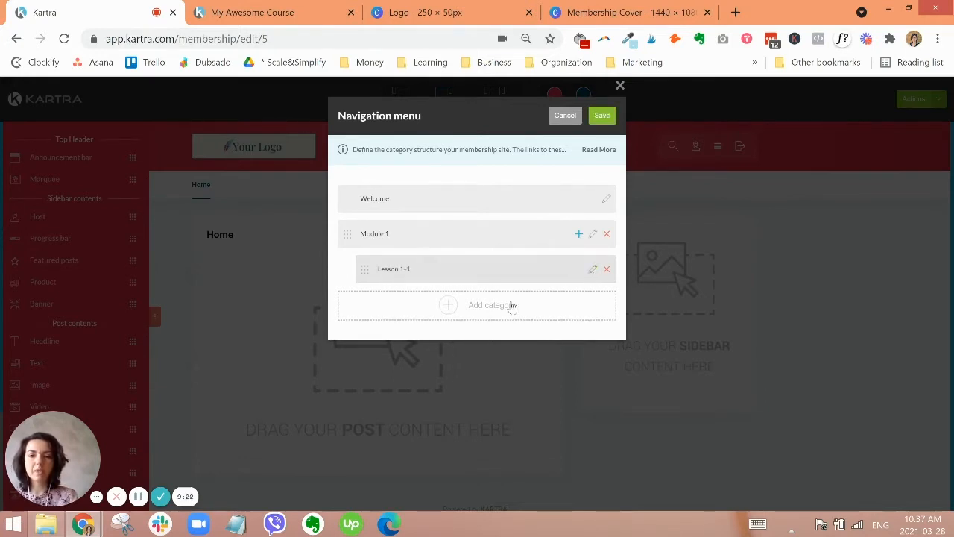
- Add a category named Module 2 with a subcategory named Lesson 2-1, and save the navigation menu
left_click(484, 305)
type("Module 2")
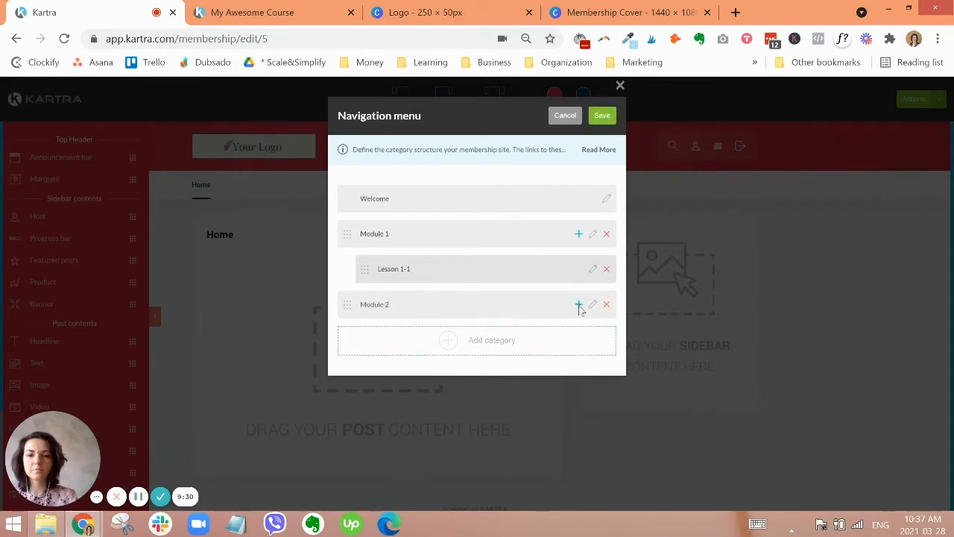
left_click(579, 304)
left_click(490, 340)
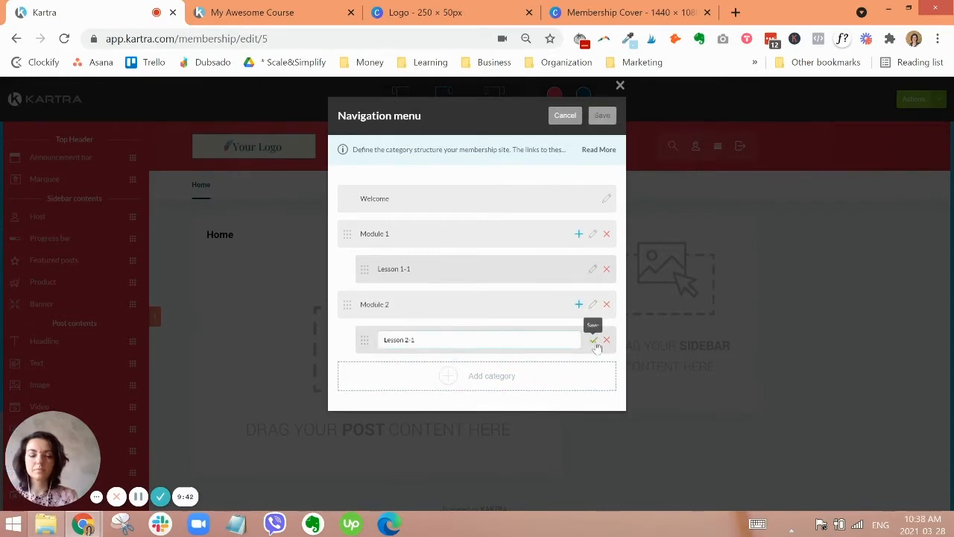
left_click(594, 339)
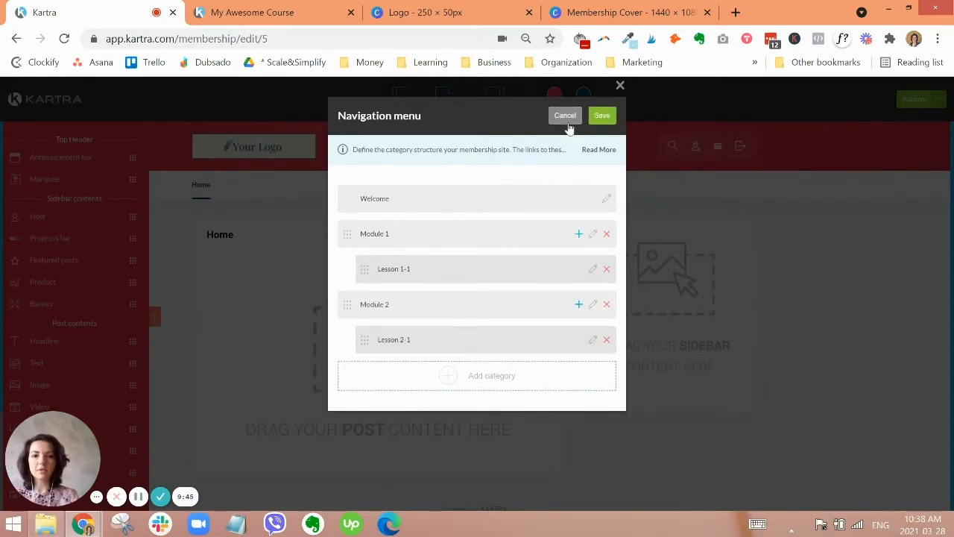
left_click(600, 117)
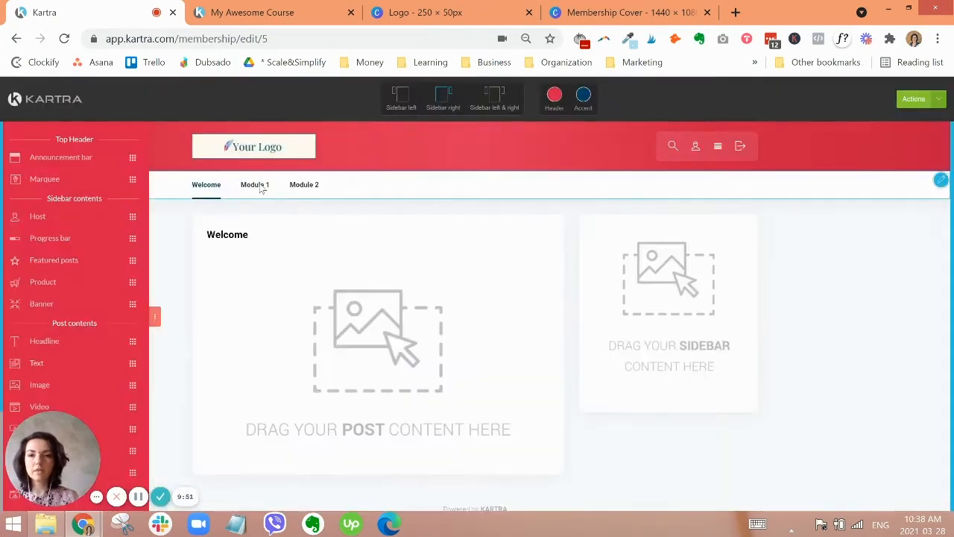
mouse_move(262, 190)
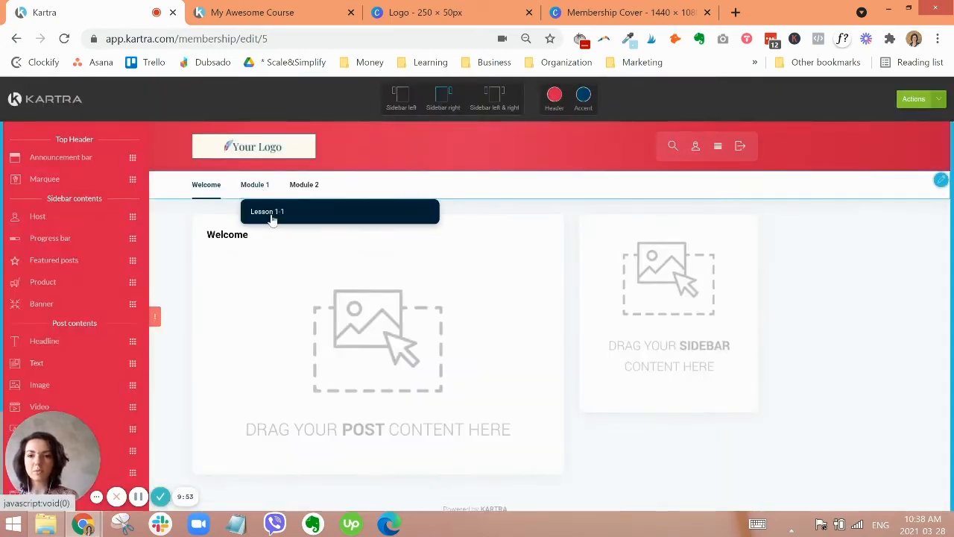
mouse_move(313, 189)
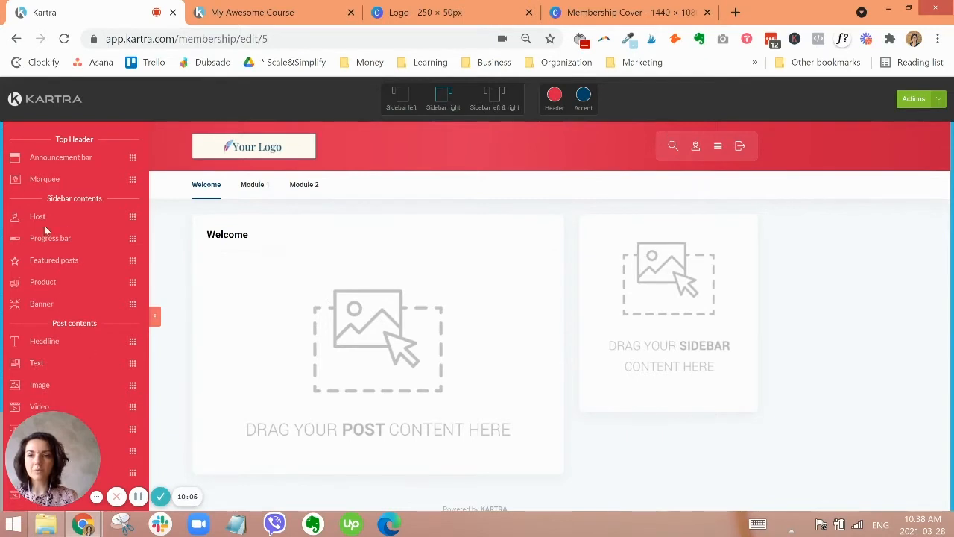
left_click_drag(49, 462, 819, 456)
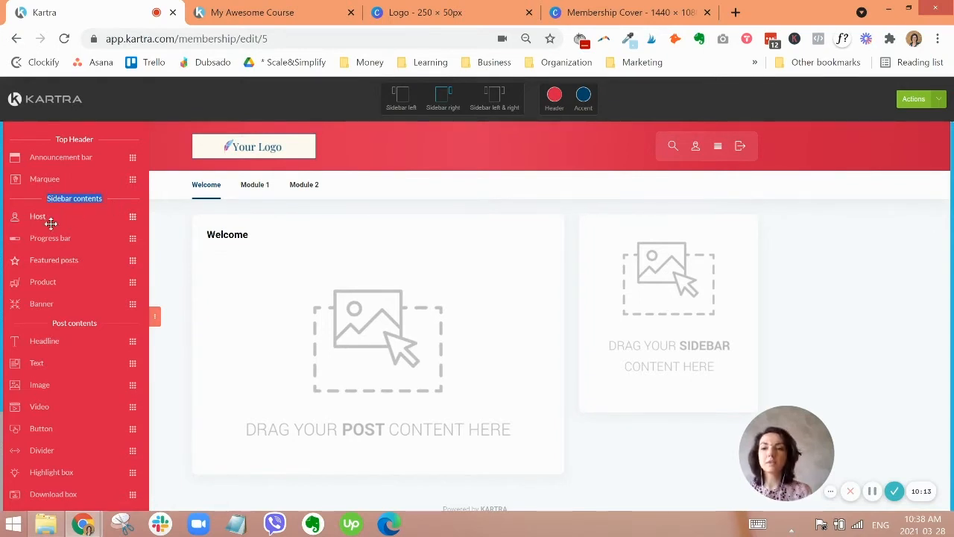
triple_click(77, 325)
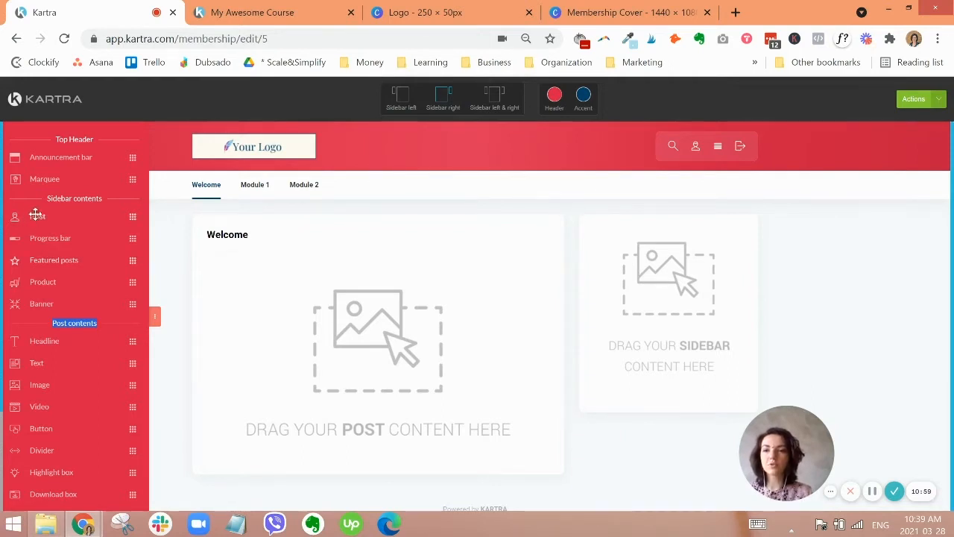
left_click_drag(56, 303, 575, 263)
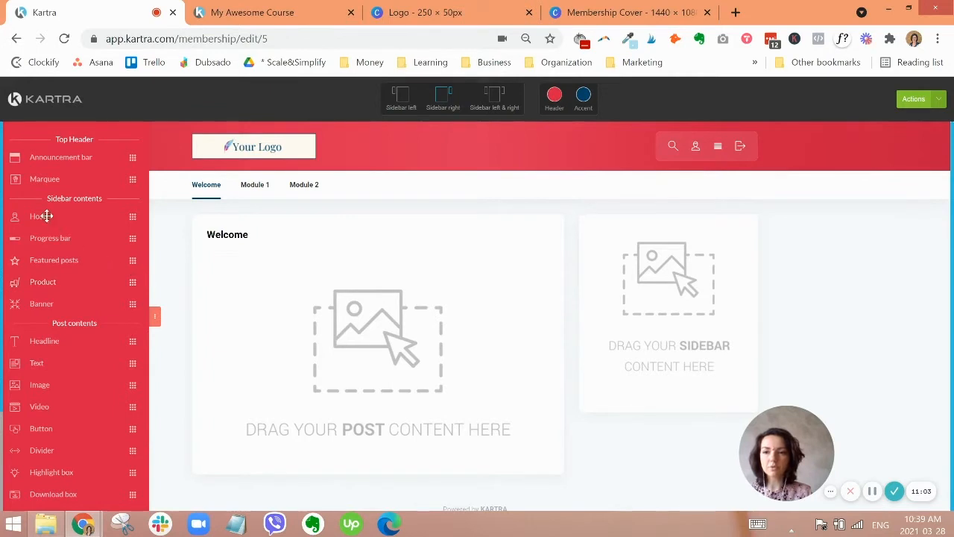
- Add a Host element to the sidebar using the layout with a centered round picture above the name, and enter Founder as the bio
left_click_drag(37, 217, 708, 229)
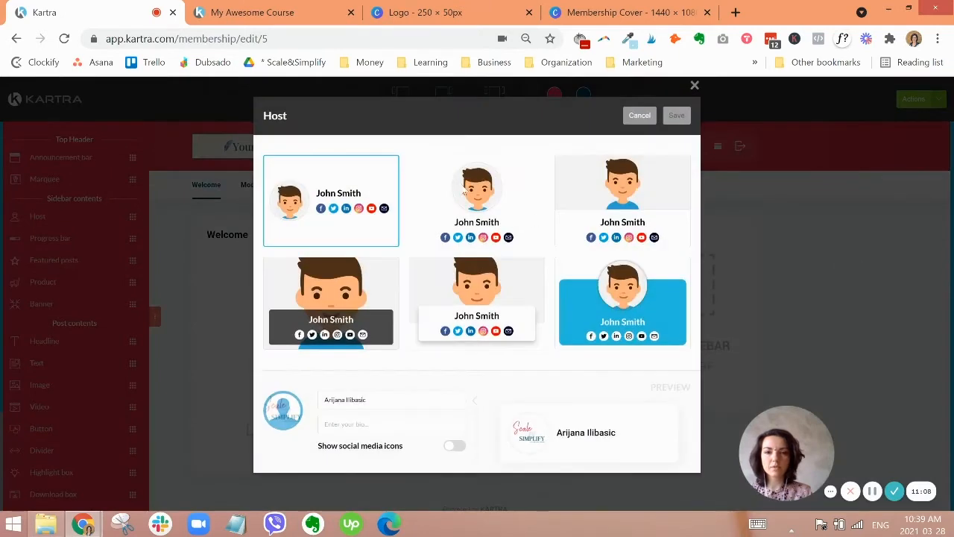
left_click(477, 207)
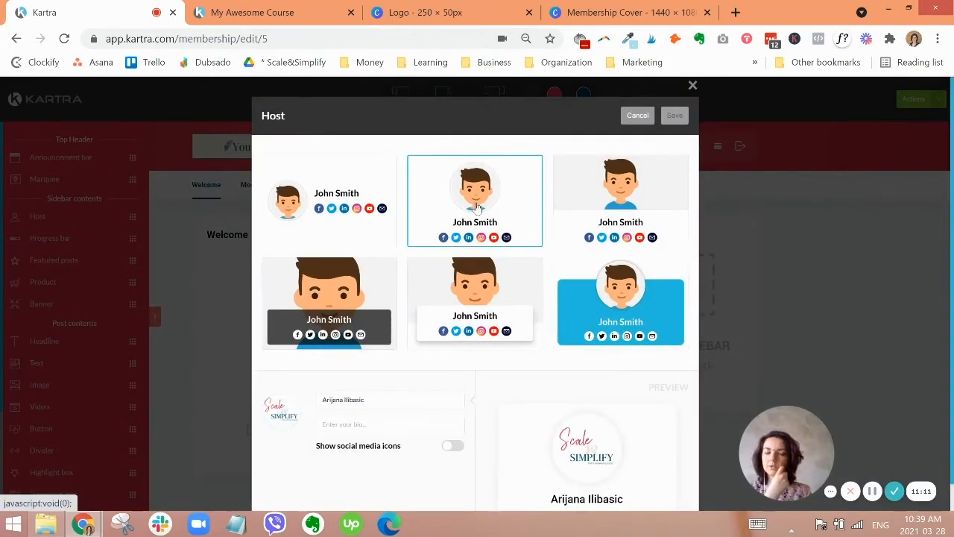
left_click(434, 426)
type("Founder")
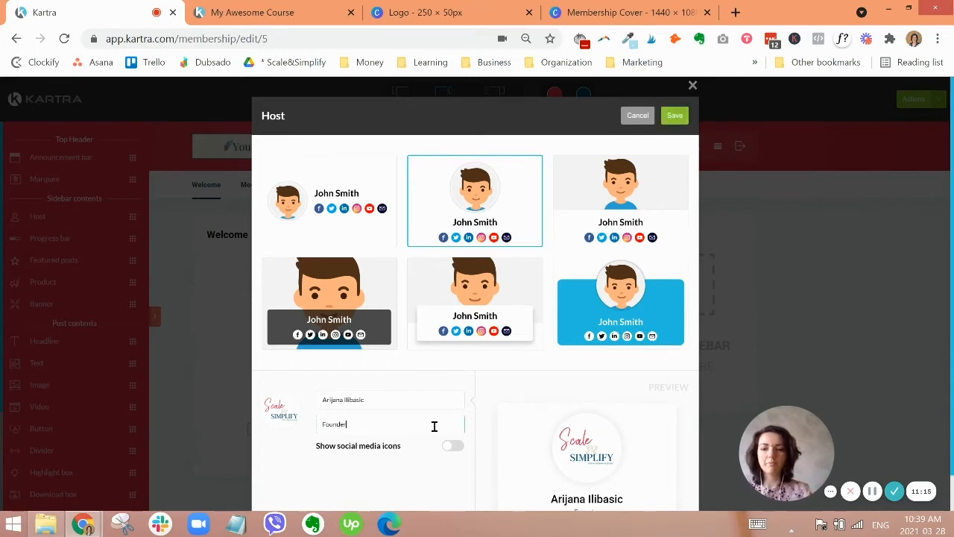
double_click(434, 425)
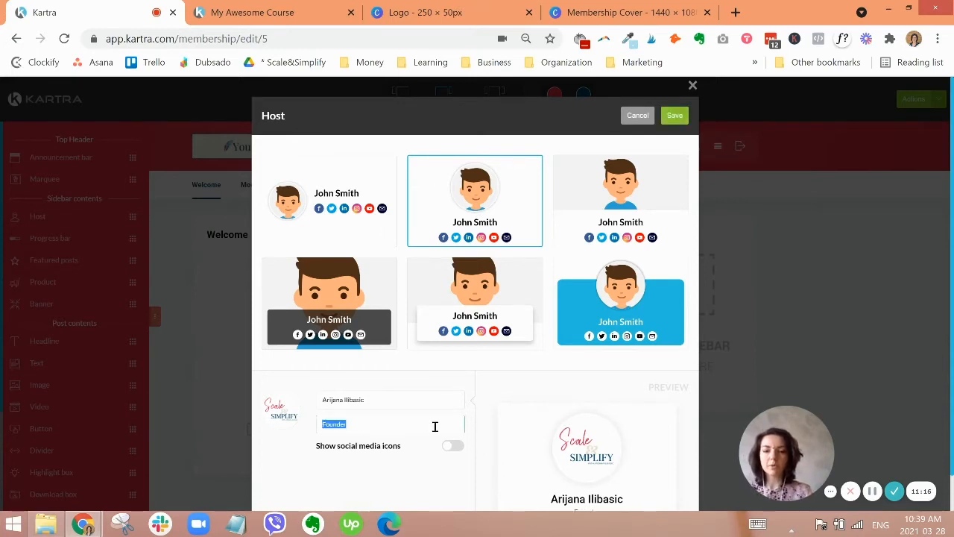
left_click(380, 419)
double_click(383, 426)
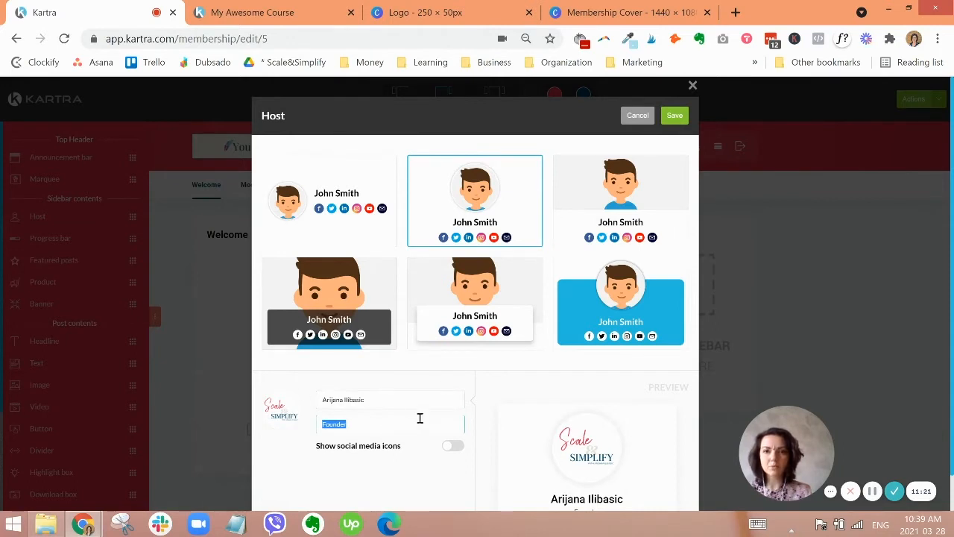
- Try showing Facebook, Twitter, LinkedIn and Instagram social media icons on the host card
scroll(419, 418, "down", 1)
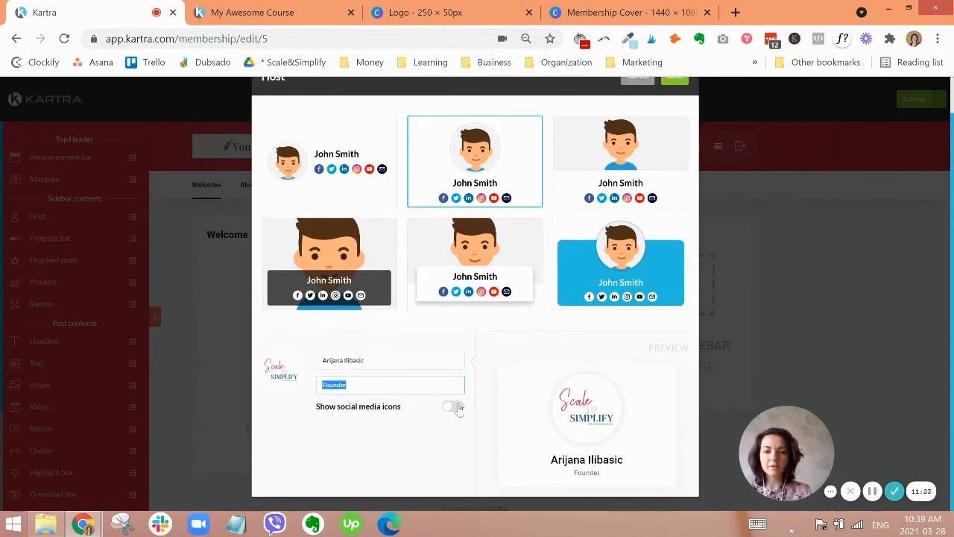
left_click(451, 408)
left_click(267, 472)
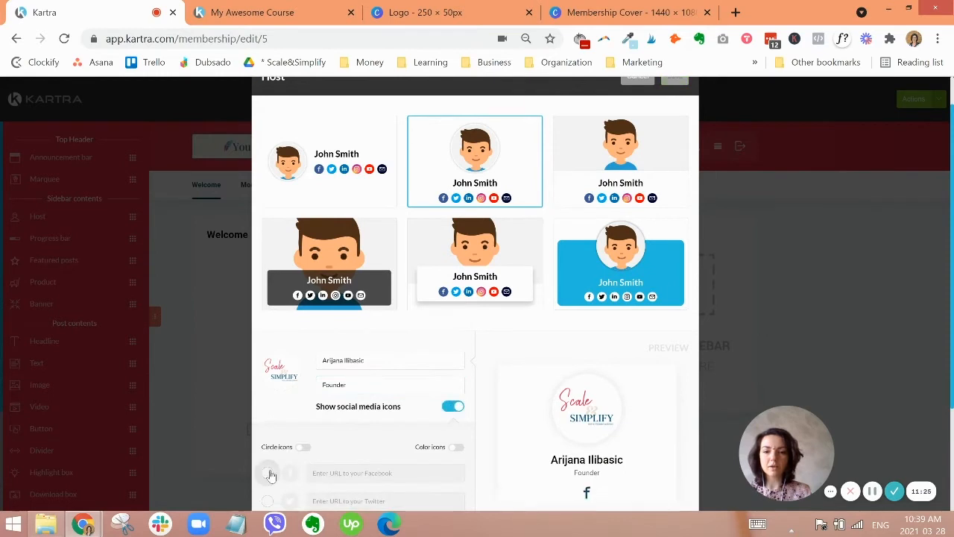
scroll(447, 447, "down", 2)
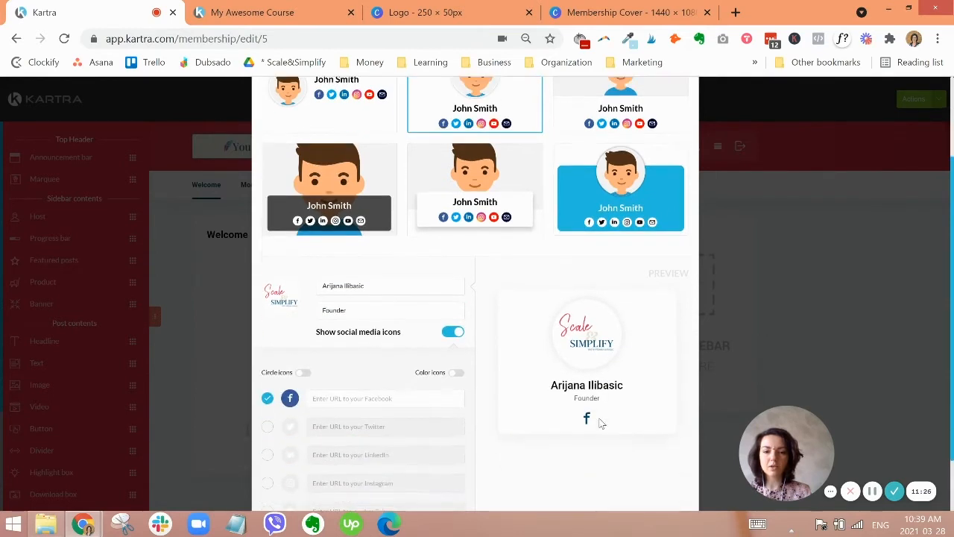
left_click(267, 426)
left_click(267, 455)
left_click(267, 484)
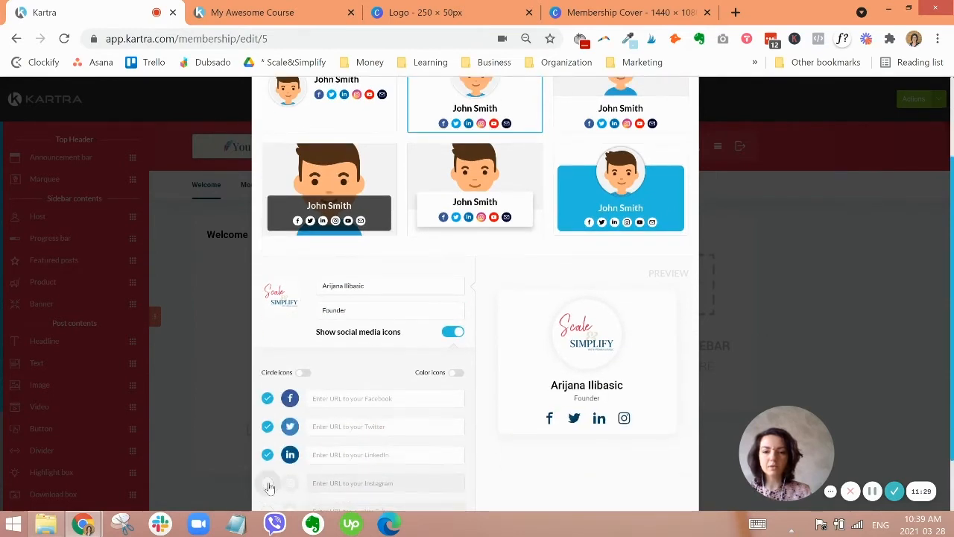
- Deselect every social network and turn the host card's social media icons off again
left_click(267, 481)
left_click(267, 455)
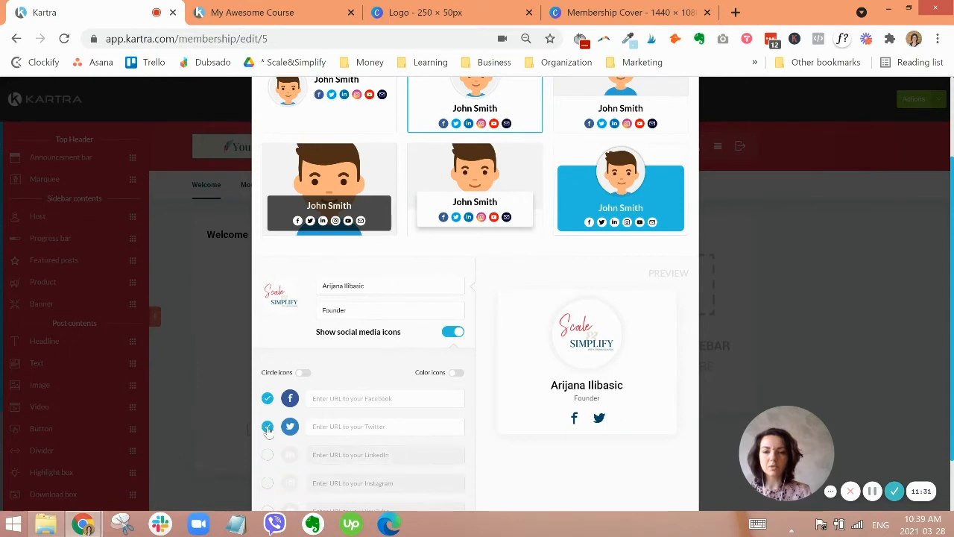
left_click(267, 426)
left_click(267, 398)
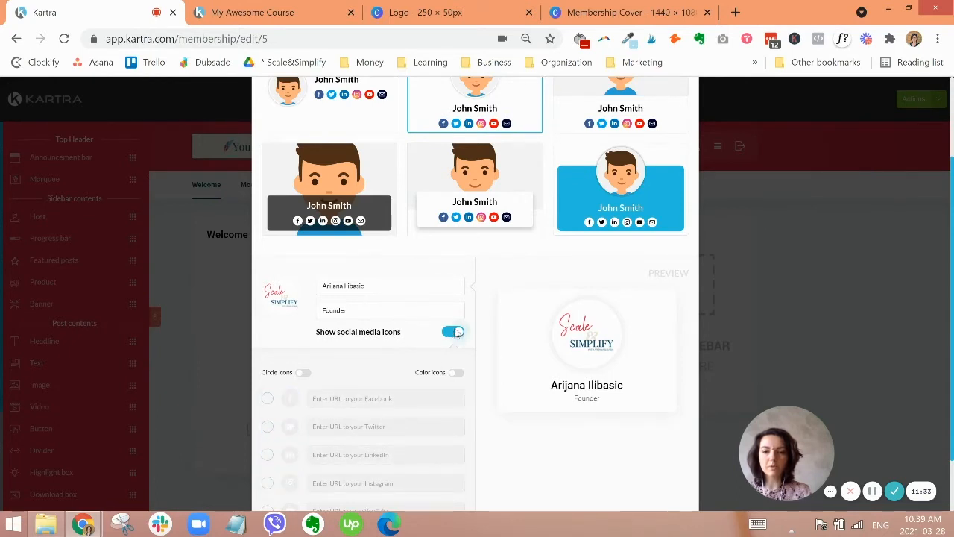
left_click(454, 332)
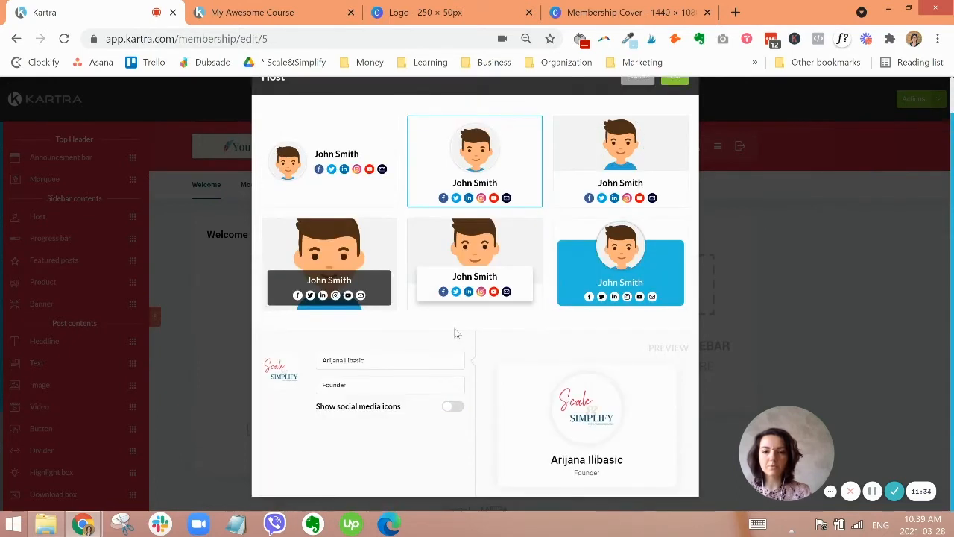
- Open the file picker for the host's picture, cancel it, and save the host card
left_click(284, 373)
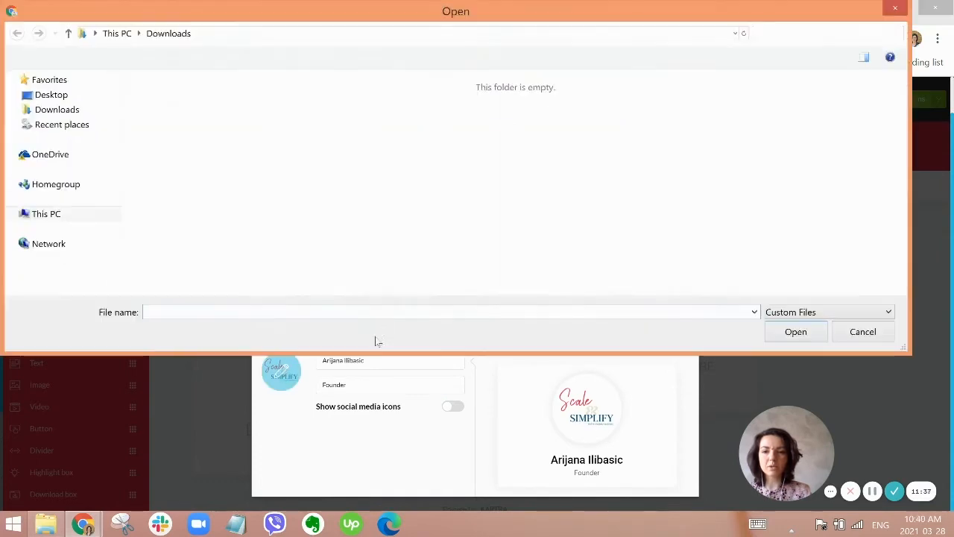
left_click(859, 334)
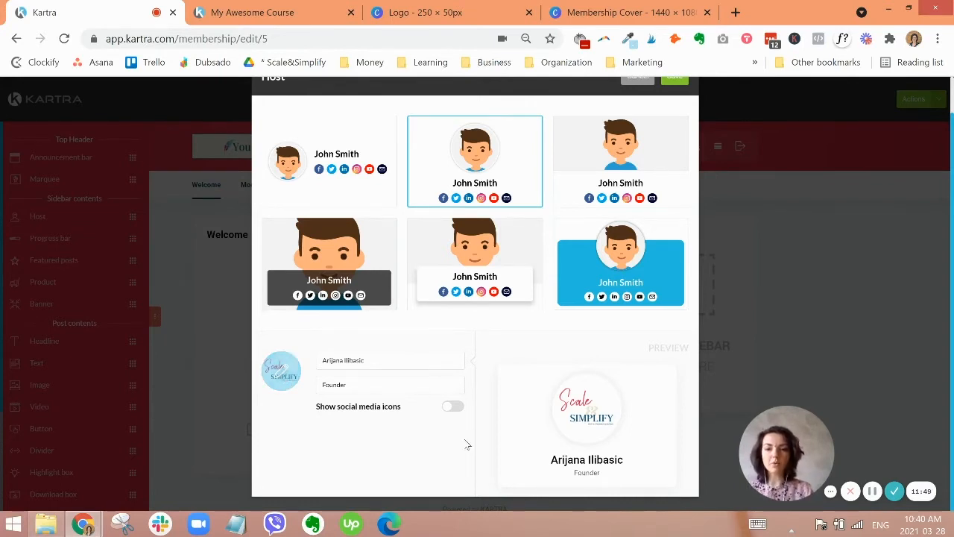
scroll(489, 425, "up", 1)
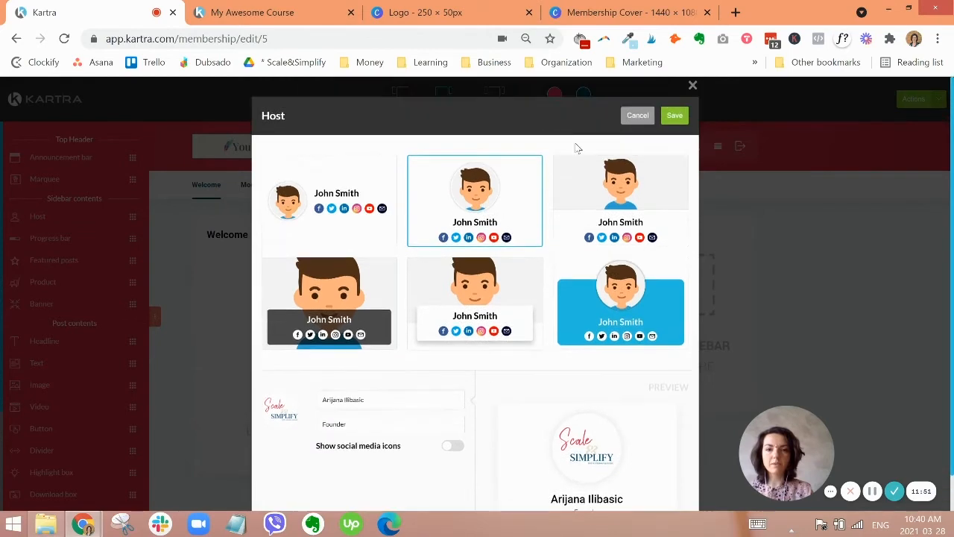
left_click(678, 118)
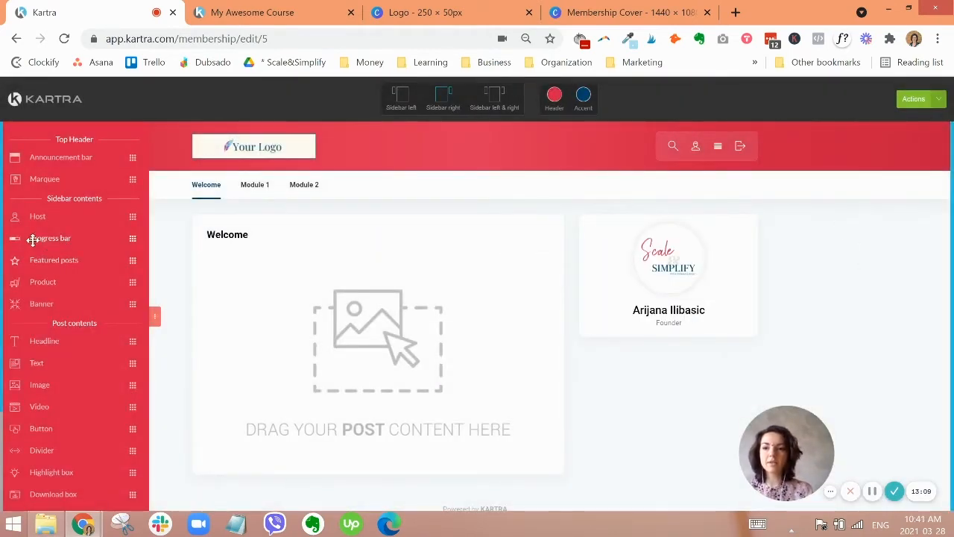
- Add a Progress bar element to the sidebar above the host card
left_click_drag(37, 241, 686, 224)
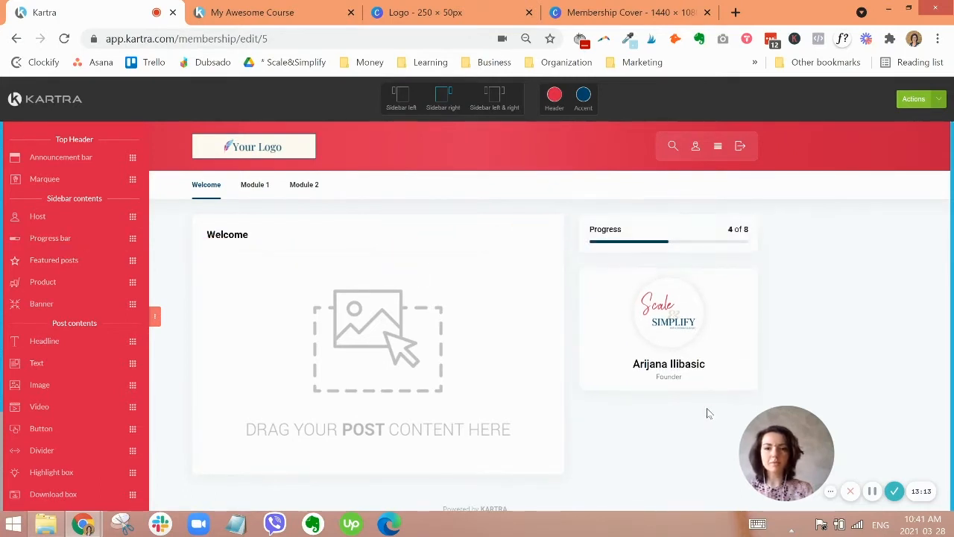
mouse_move(742, 250)
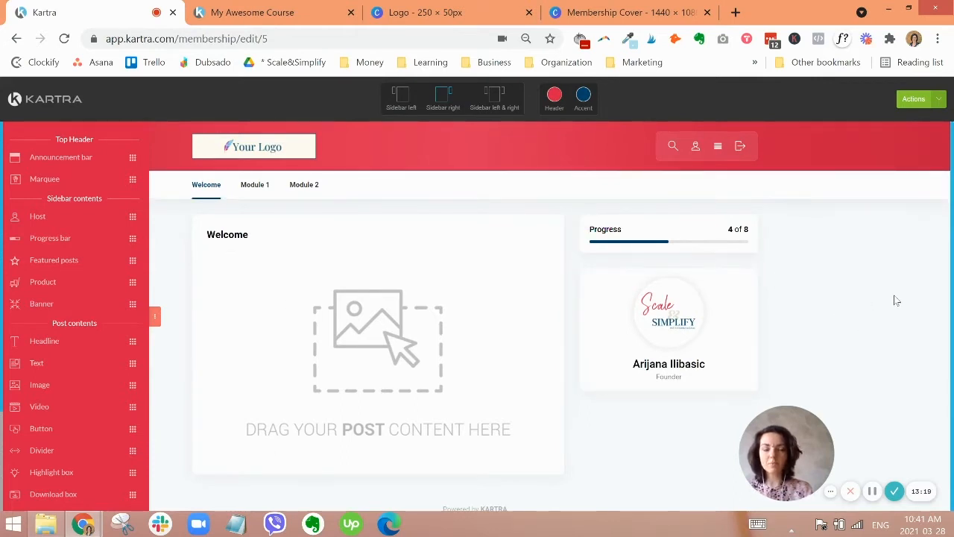
mouse_move(761, 350)
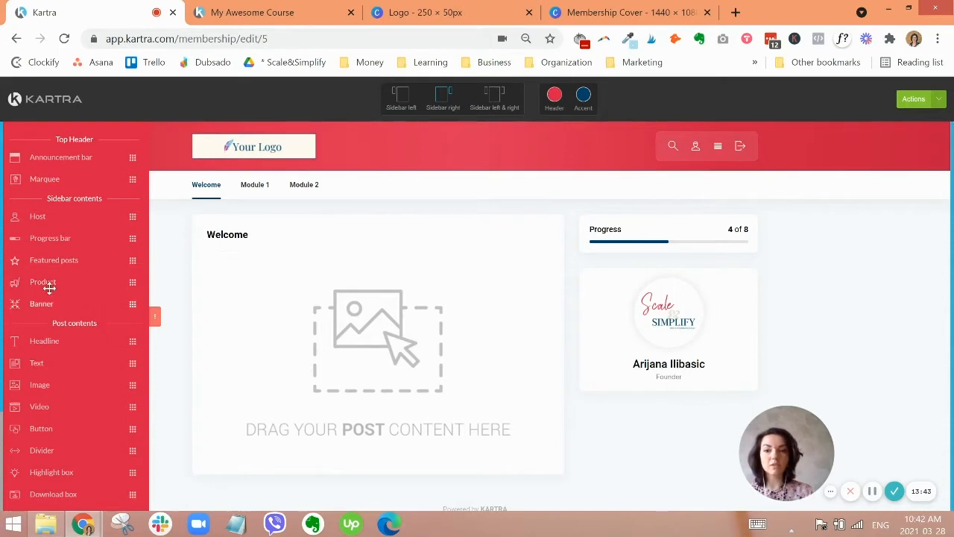
left_click_drag(50, 288, 83, 280)
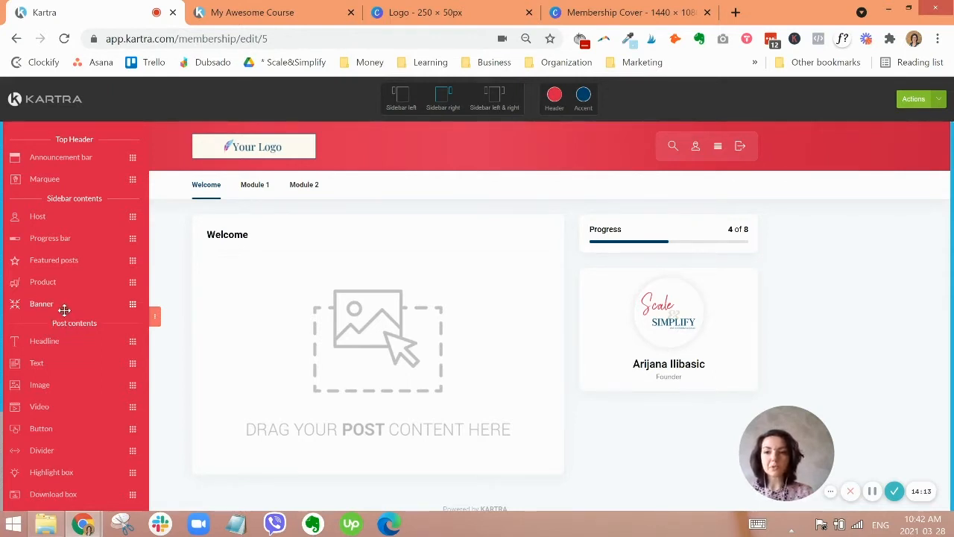
scroll(72, 314, "down", 2)
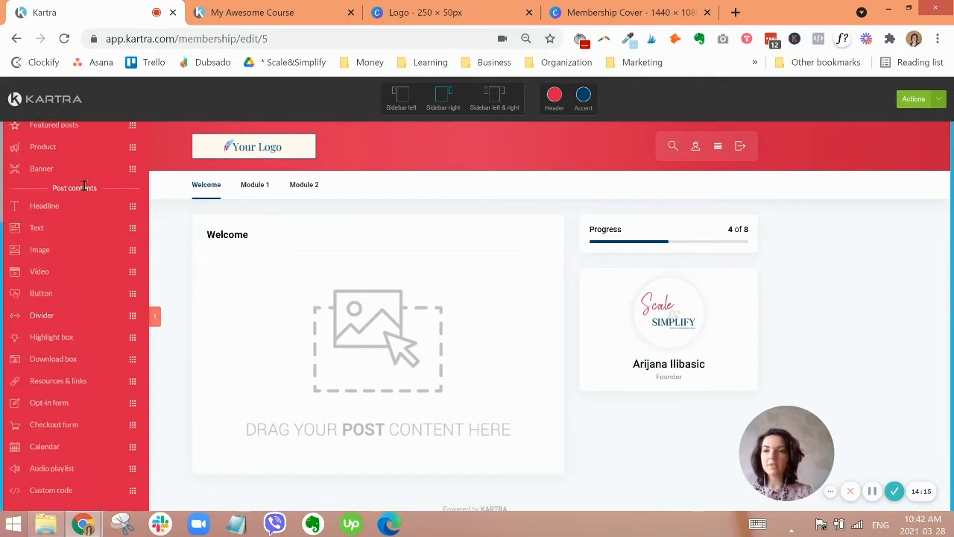
triple_click(84, 187)
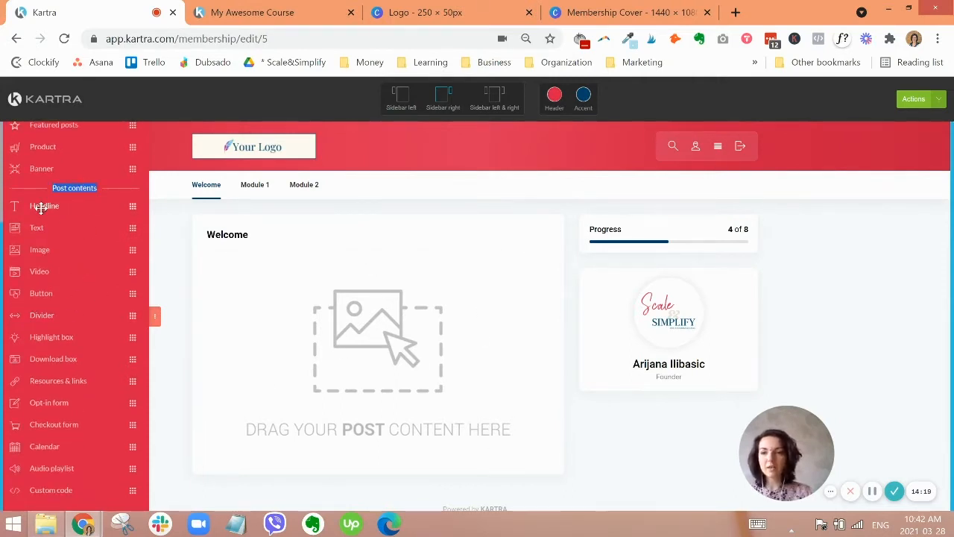
- Add a Headline element to the Welcome post with a Text element below it, keeping the placeholder wording
left_click_drag(42, 206, 370, 283)
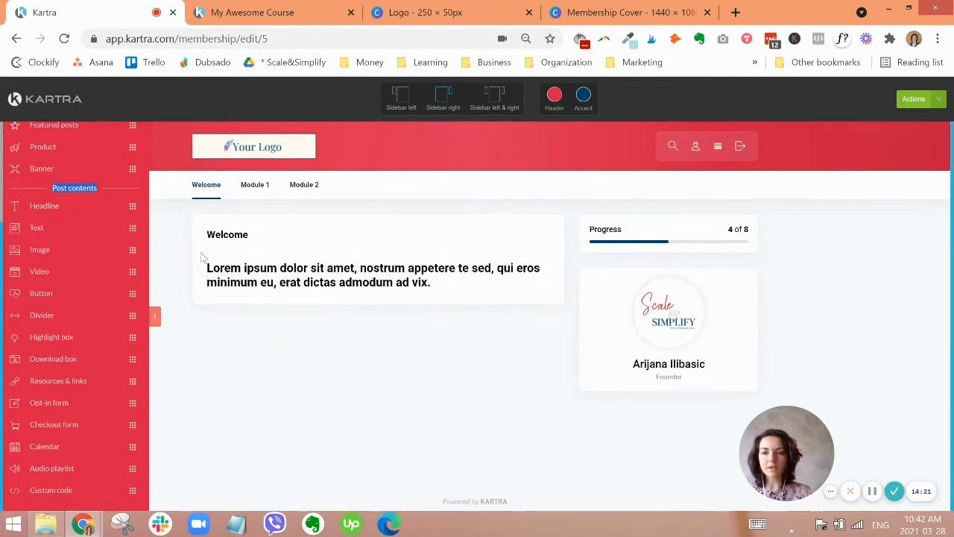
left_click(236, 269)
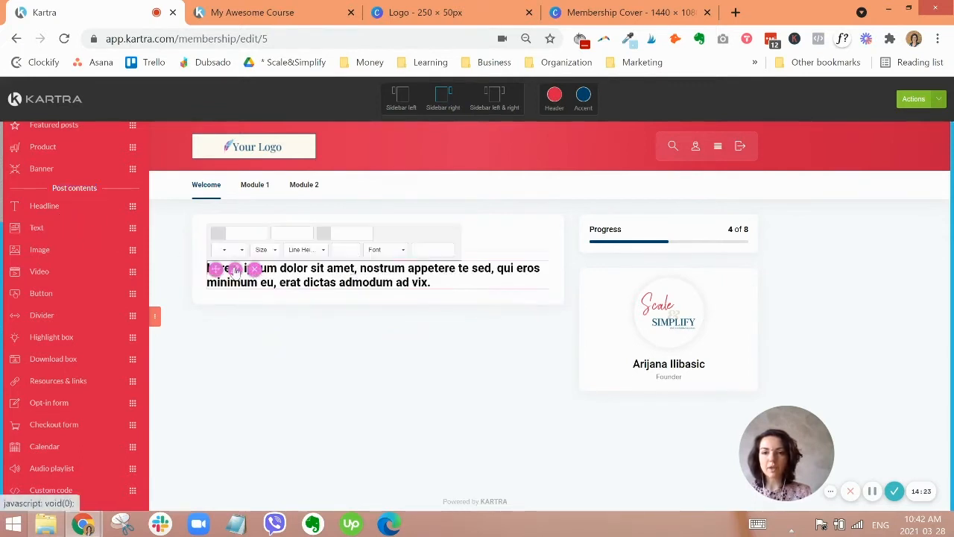
left_click(482, 383)
left_click_drag(38, 232, 331, 343)
- Add a Kartra Video below the Welcome post's text, using Kartra Agency Introduction clone from the Agency Campaign category
left_click_drag(38, 271, 410, 447)
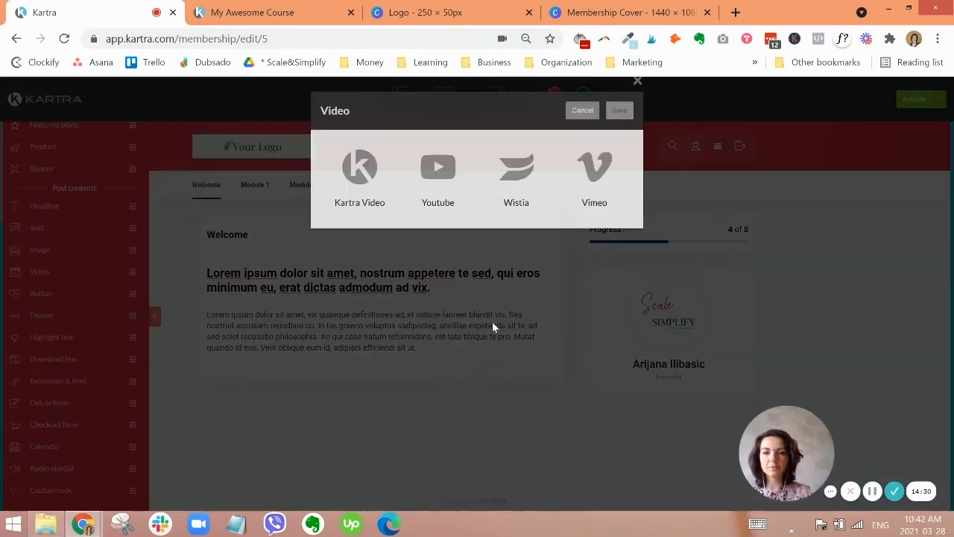
left_click(361, 177)
left_click(420, 260)
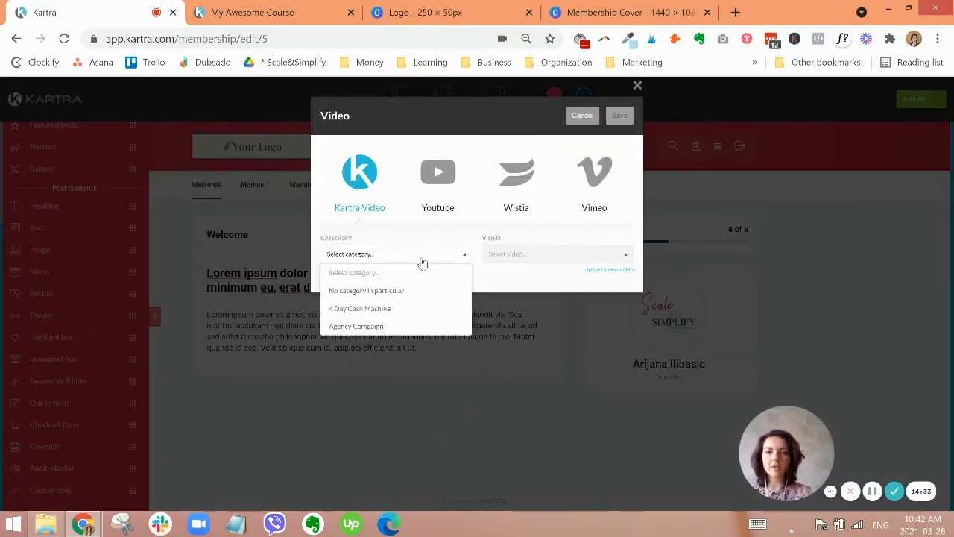
left_click(365, 325)
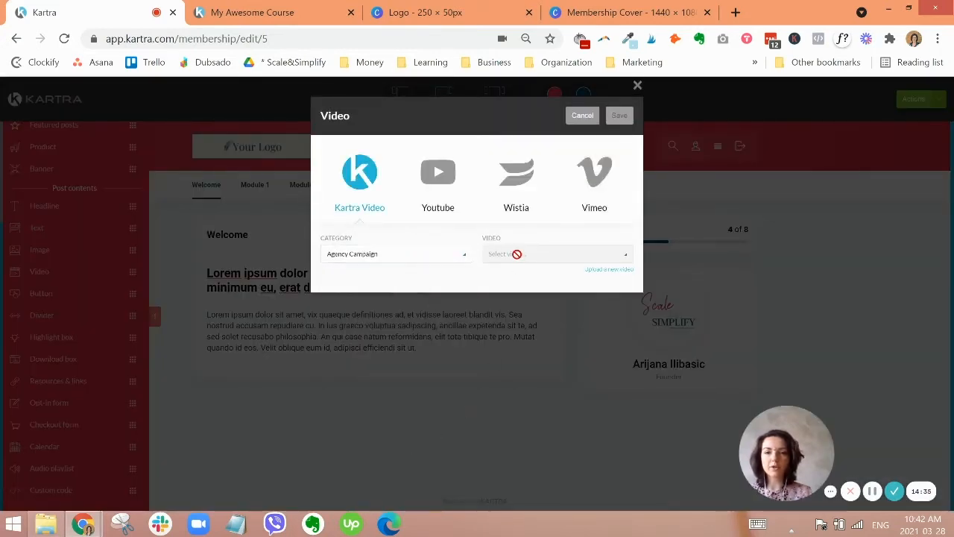
left_click(517, 255)
left_click(528, 288)
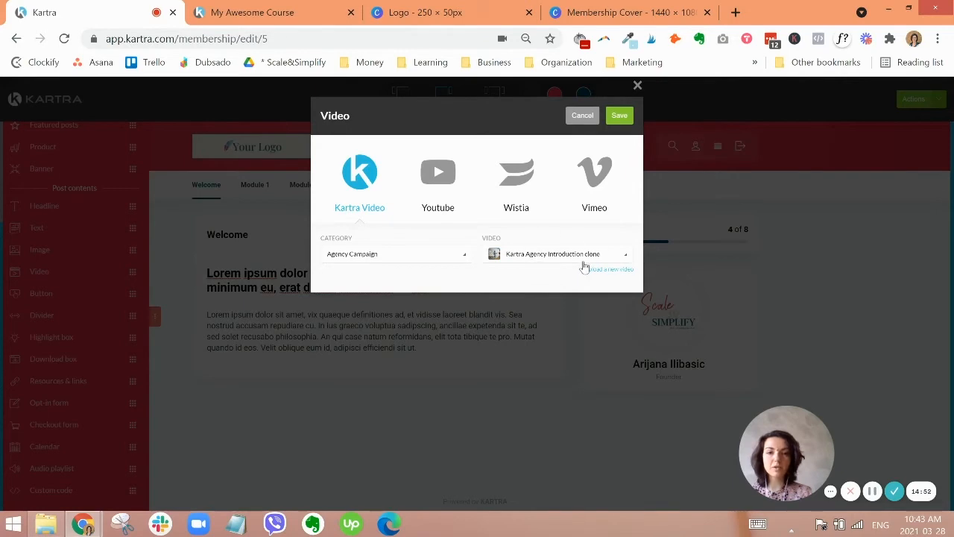
left_click(620, 116)
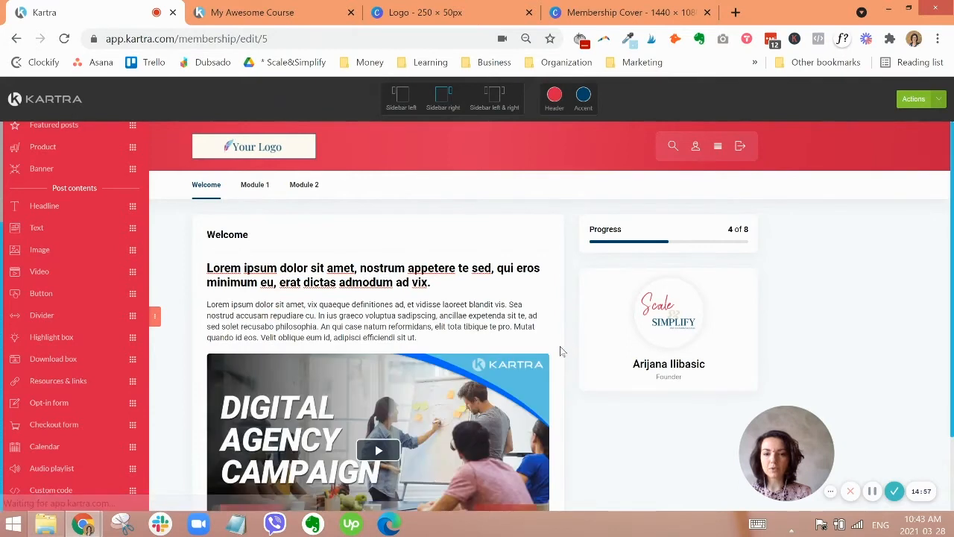
- Look over the Welcome post and open Lesson 1-1 under Module 1
scroll(551, 351, "down", 1)
scroll(548, 354, "down", 1)
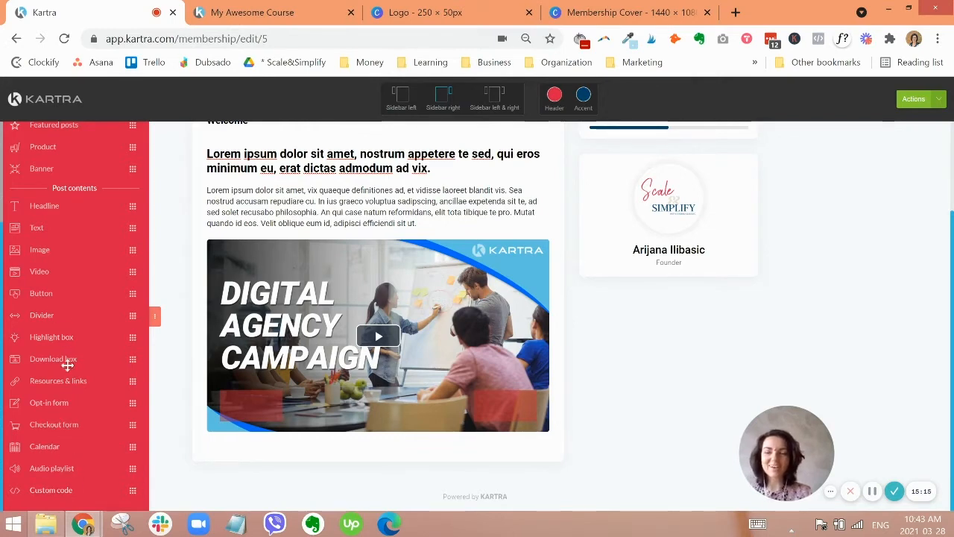
scroll(90, 481, "up", 1)
scroll(93, 478, "up", 5)
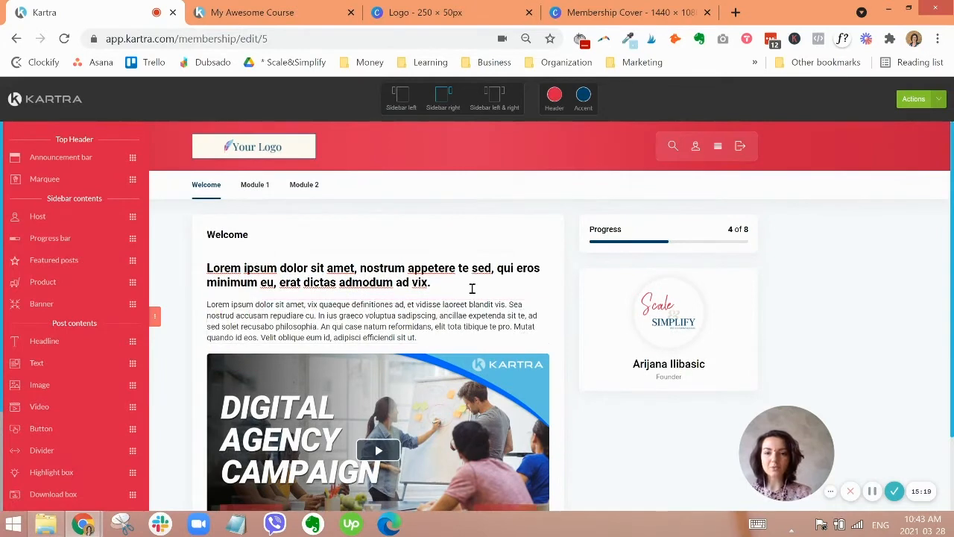
mouse_move(257, 191)
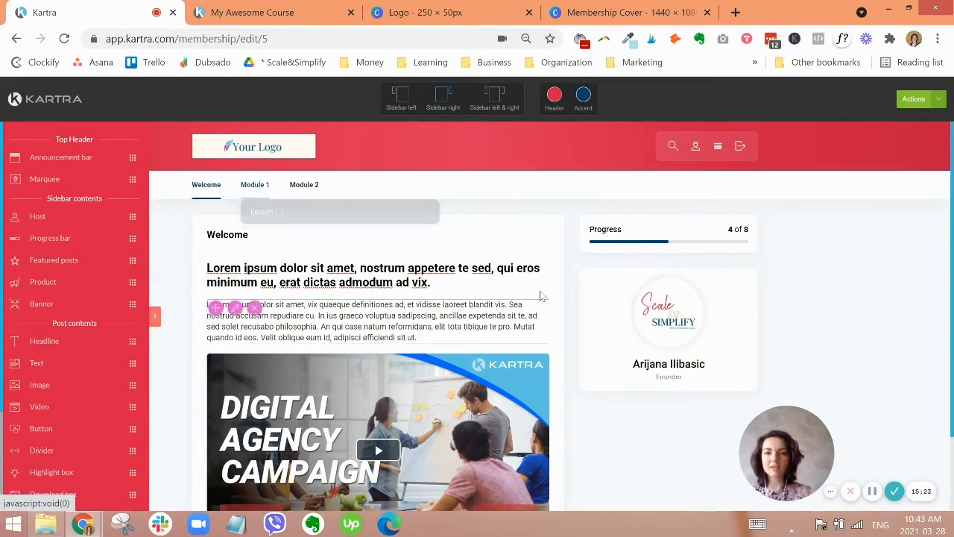
left_click(498, 328)
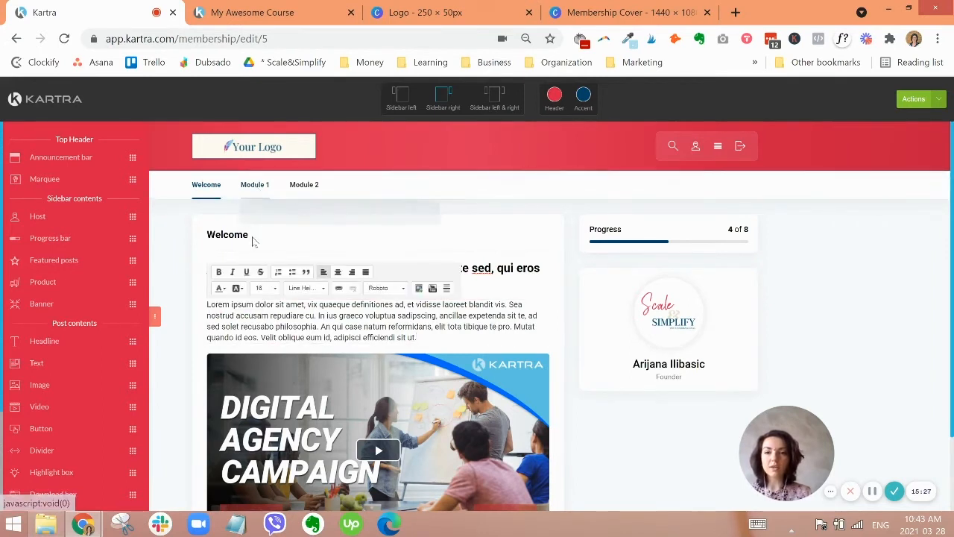
left_click(188, 243)
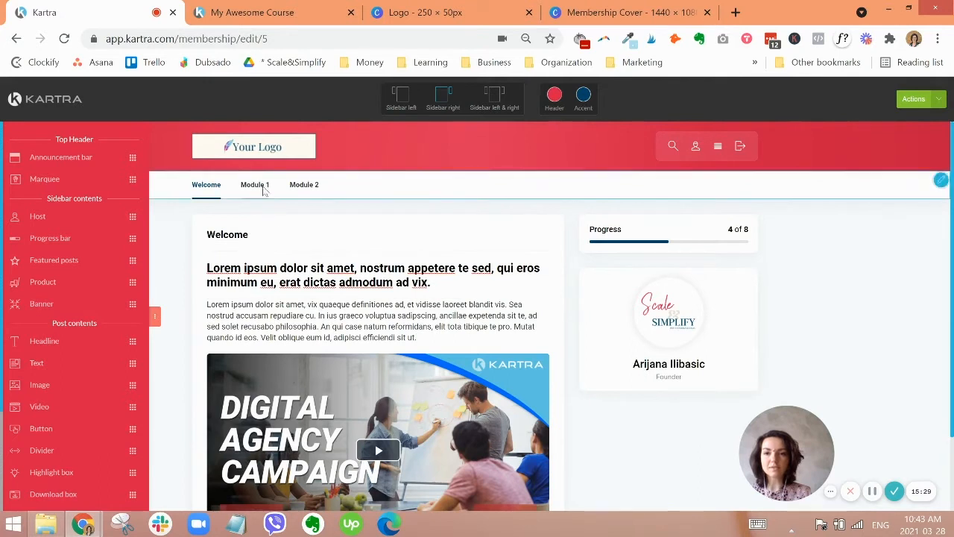
mouse_move(263, 190)
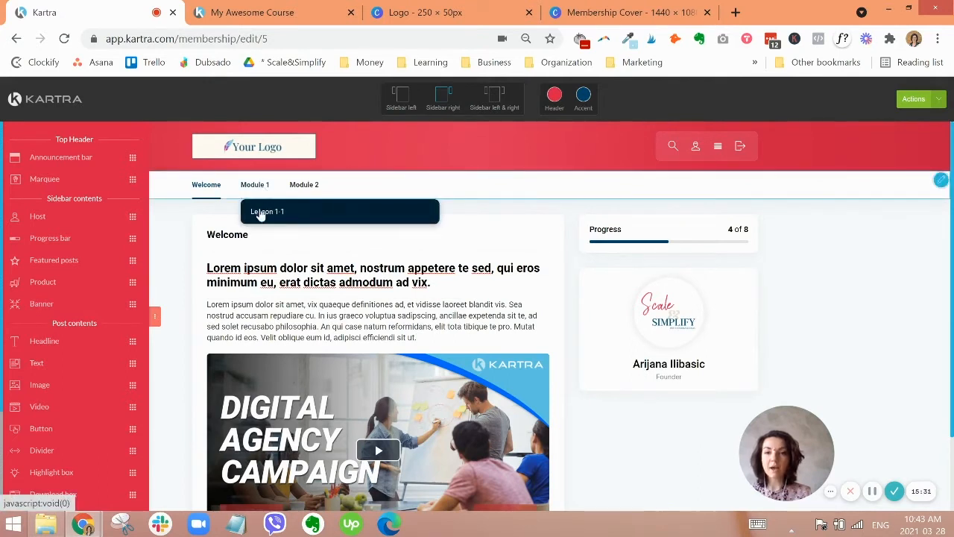
left_click(260, 214)
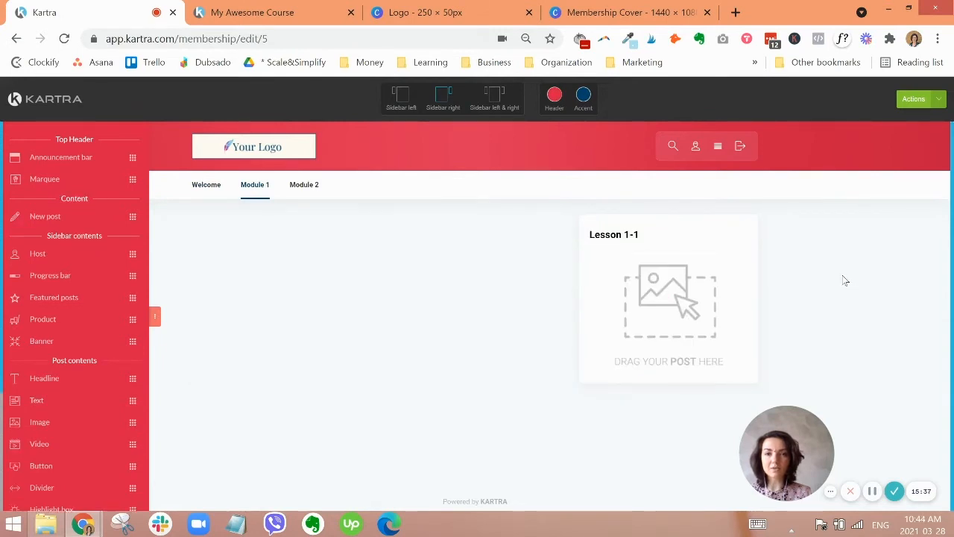
- Add a new post to Lesson 1-1 named "Lesson 1 Video" with the description "Description here"
mouse_move(265, 190)
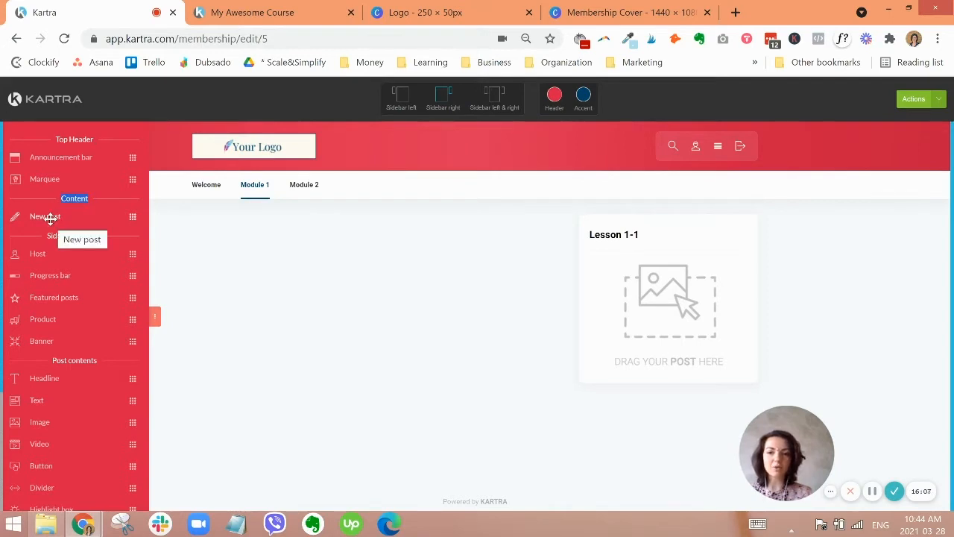
left_click_drag(43, 216, 680, 270)
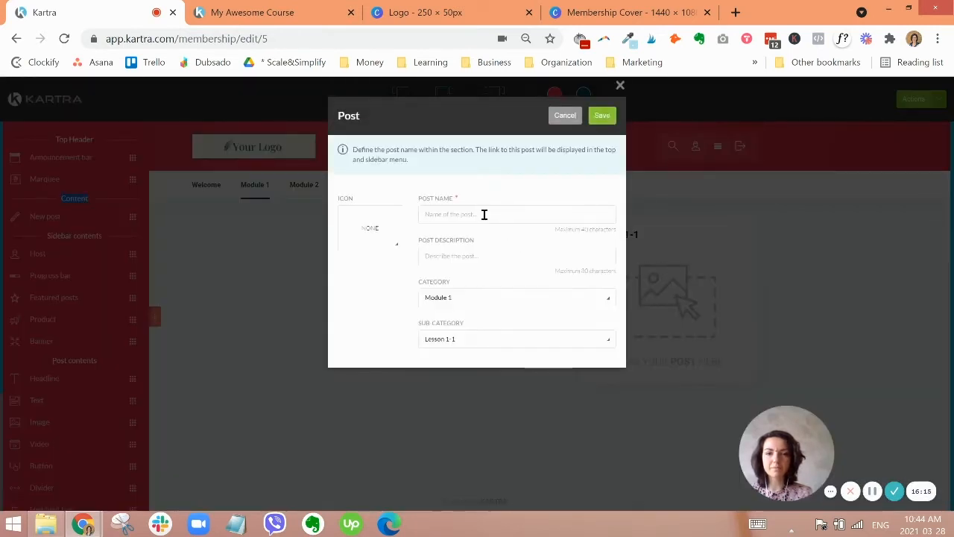
left_click(484, 214)
type("Lesson 1 Video")
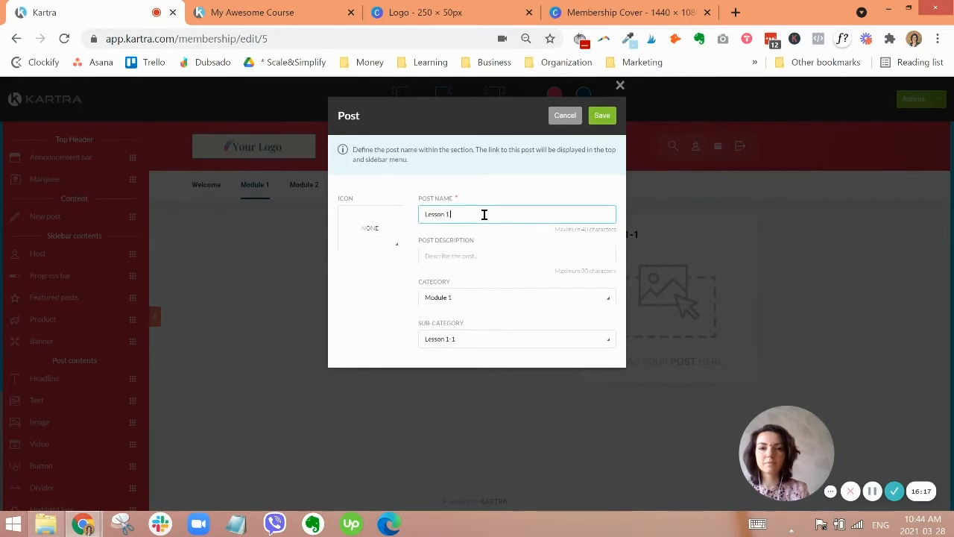
left_click(486, 257)
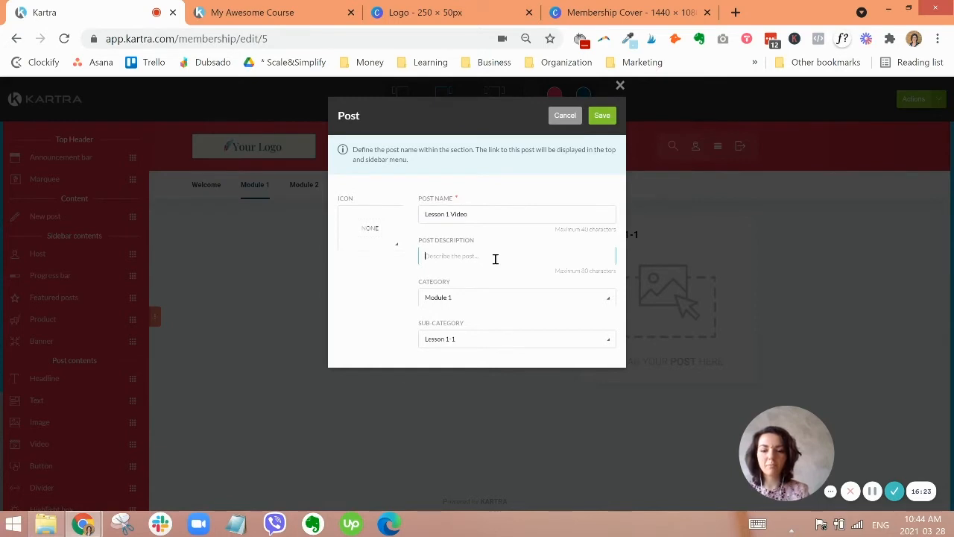
type("Description here")
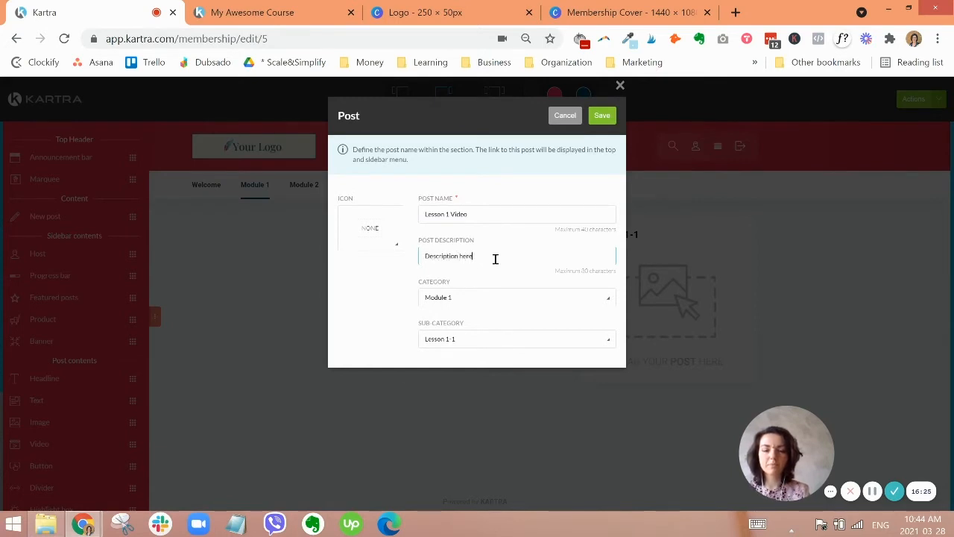
- Keep the post in the Module 1 category, give it the circled play icon and save it
left_click(469, 302)
left_click(473, 282)
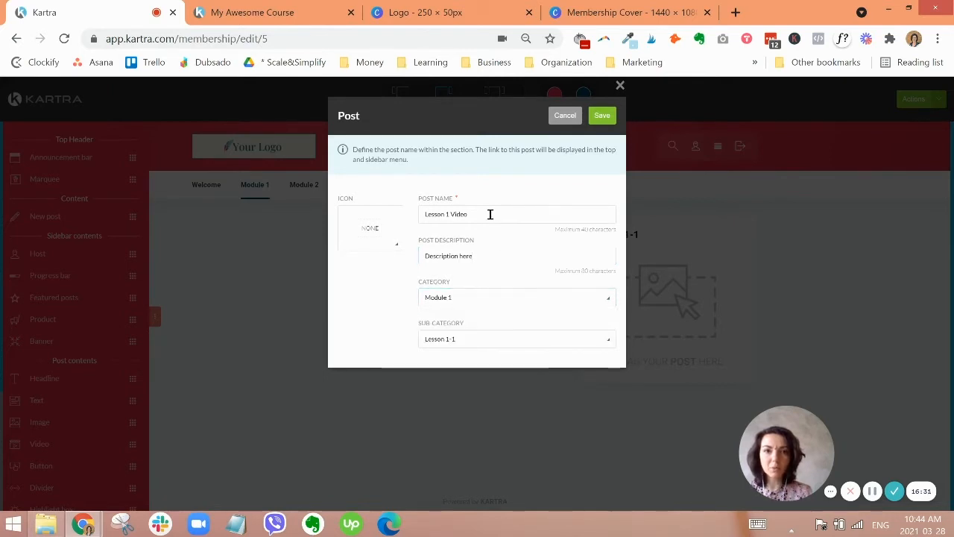
left_click(456, 300)
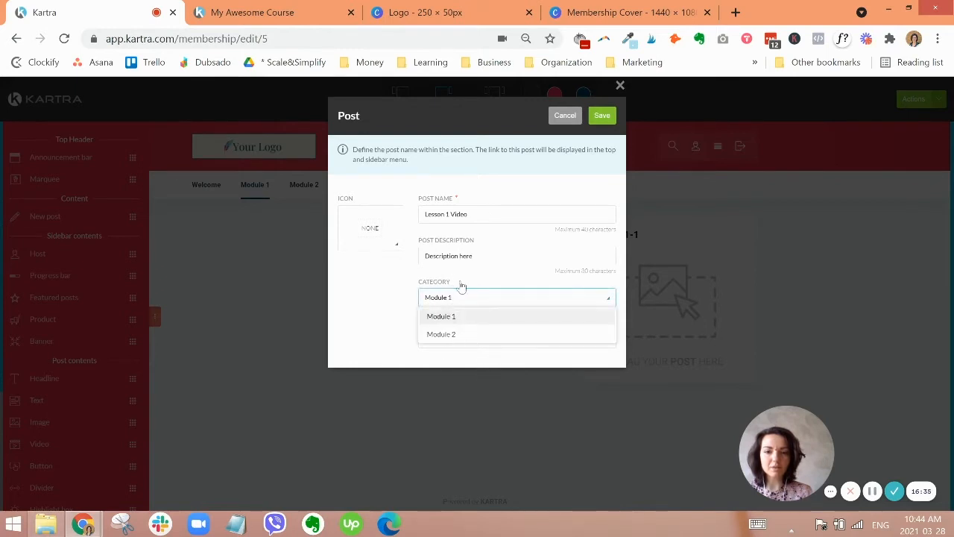
left_click(462, 296)
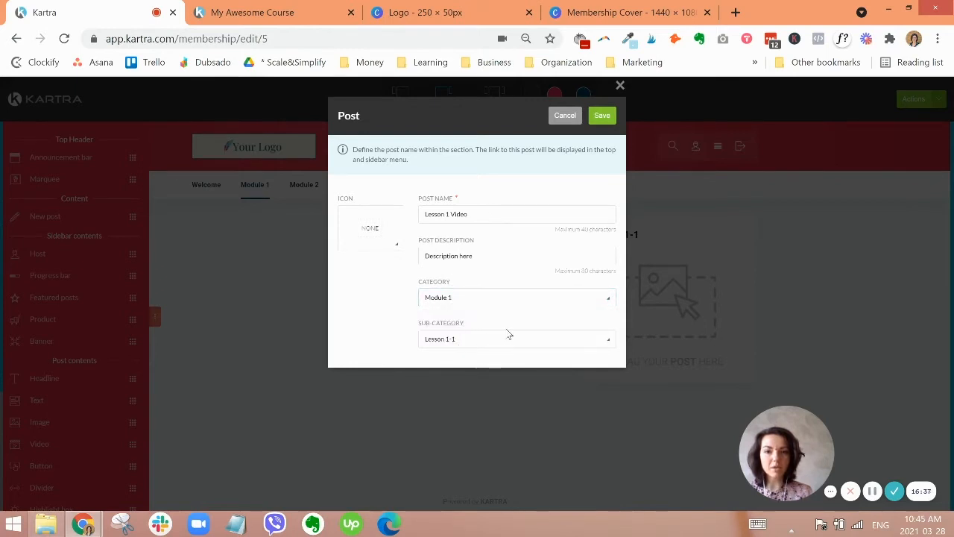
left_click(380, 233)
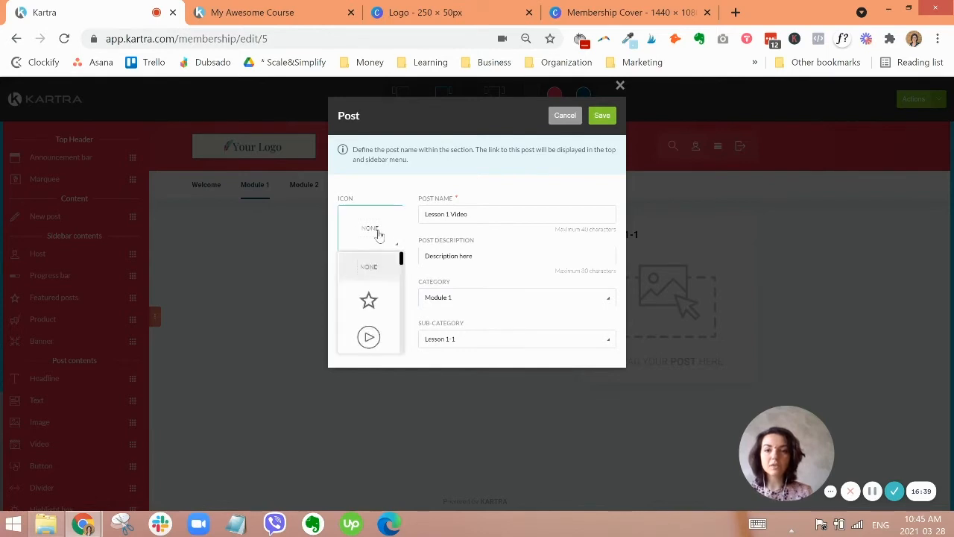
scroll(402, 262, "down", 1)
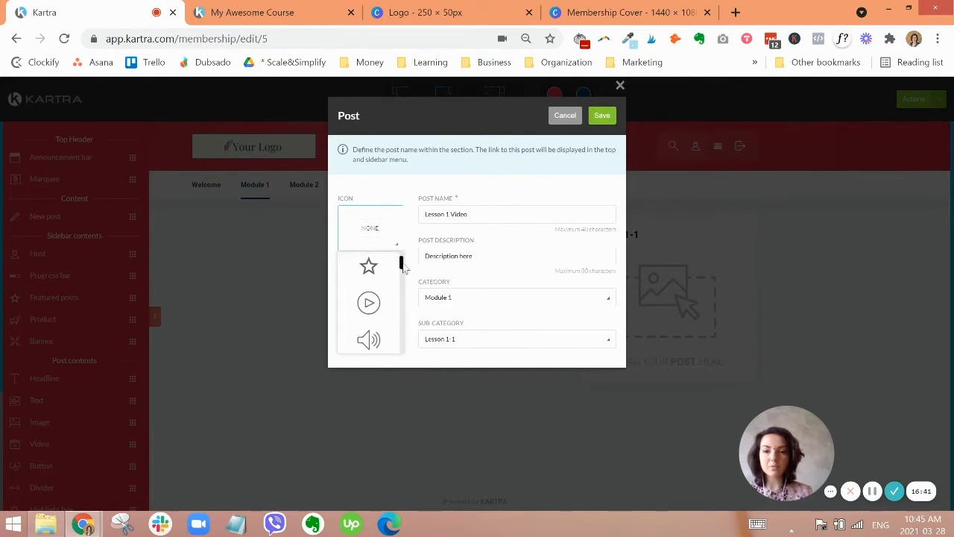
left_click(370, 304)
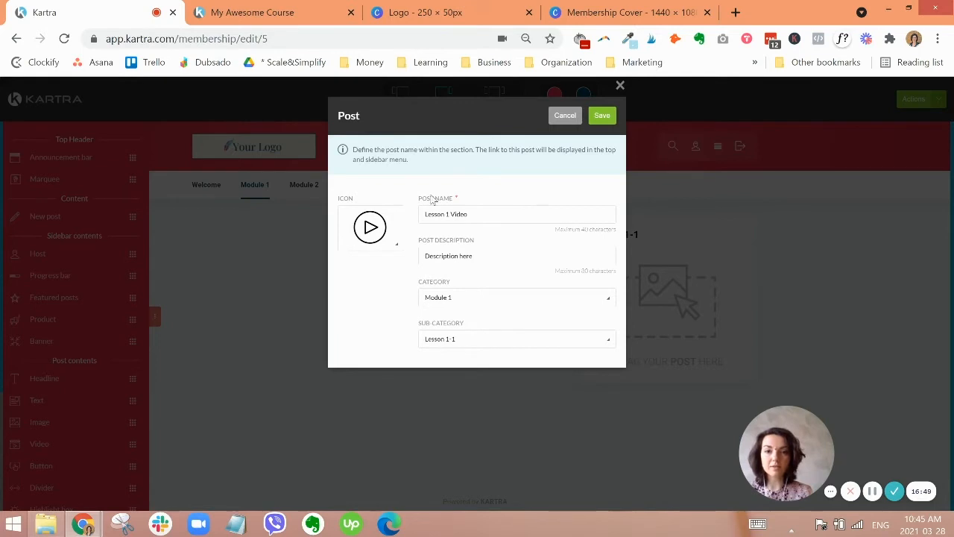
double_click(510, 213)
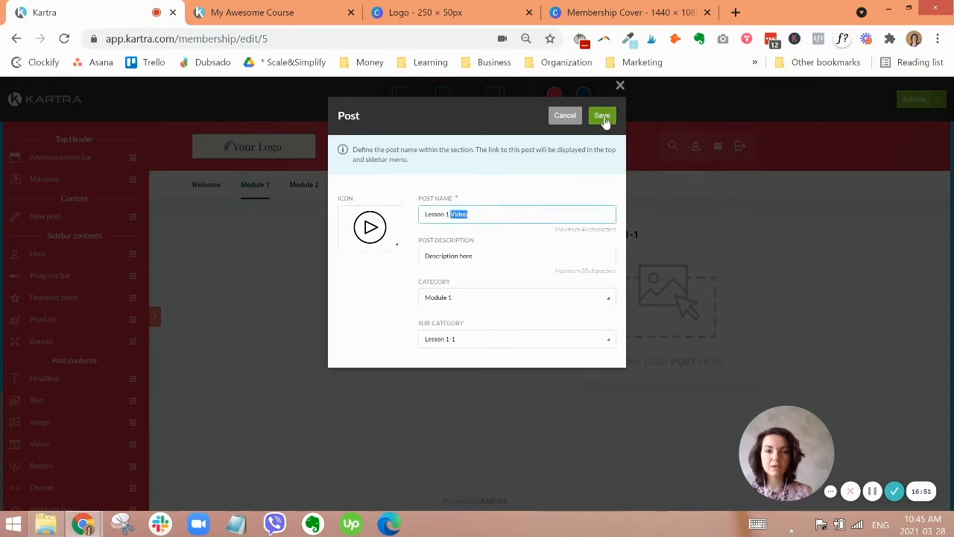
left_click(604, 117)
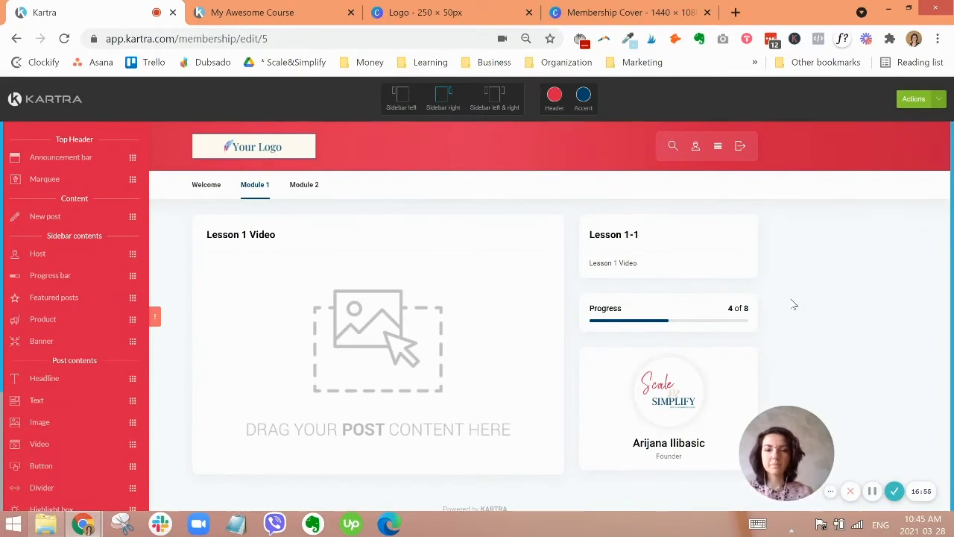
- Add a second post to Lesson 1-1 named "Lesson 1 Questions" with the description "Questions about the lesson"
mouse_move(622, 263)
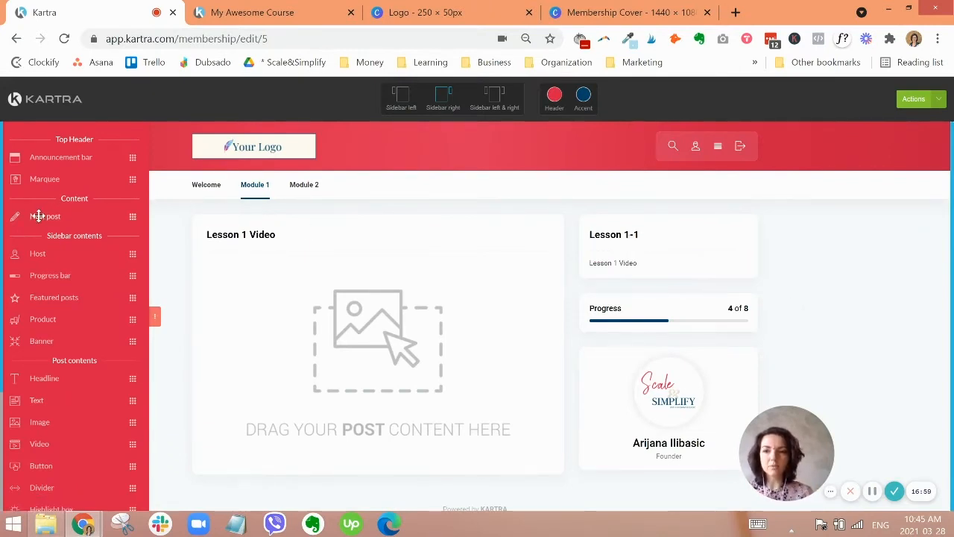
left_click_drag(43, 216, 679, 319)
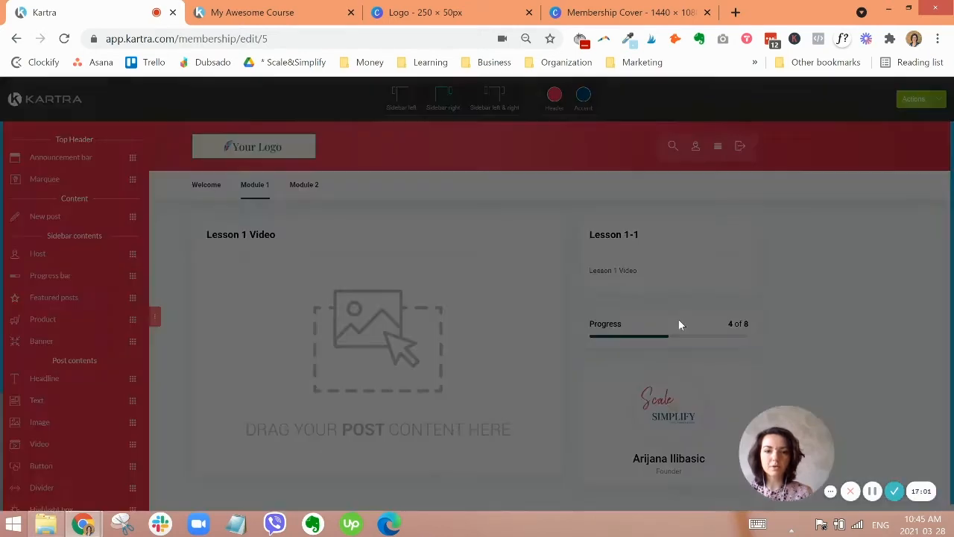
type("Questions")
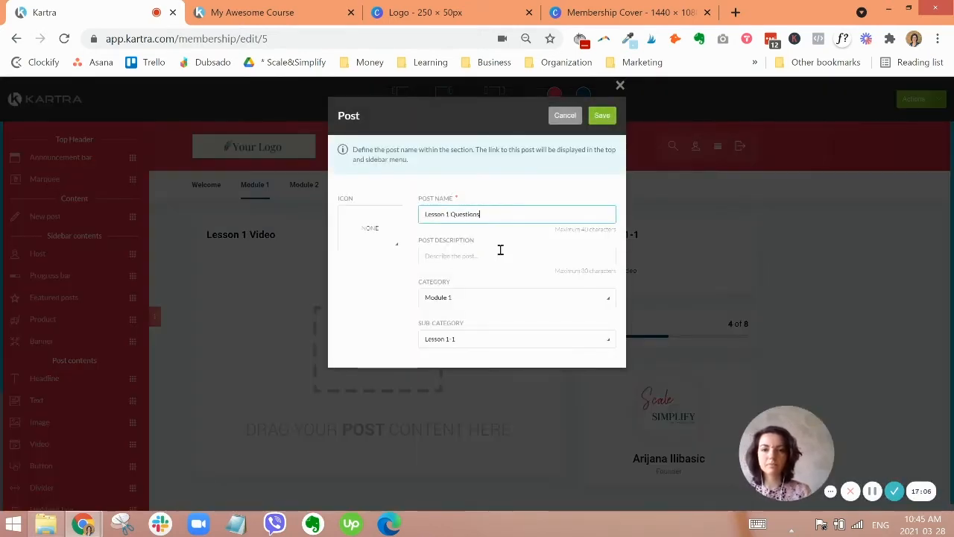
left_click(500, 253)
type("Questions about the lesson")
- Give the Lesson 1 Questions post the document page icon and save it
left_click(384, 233)
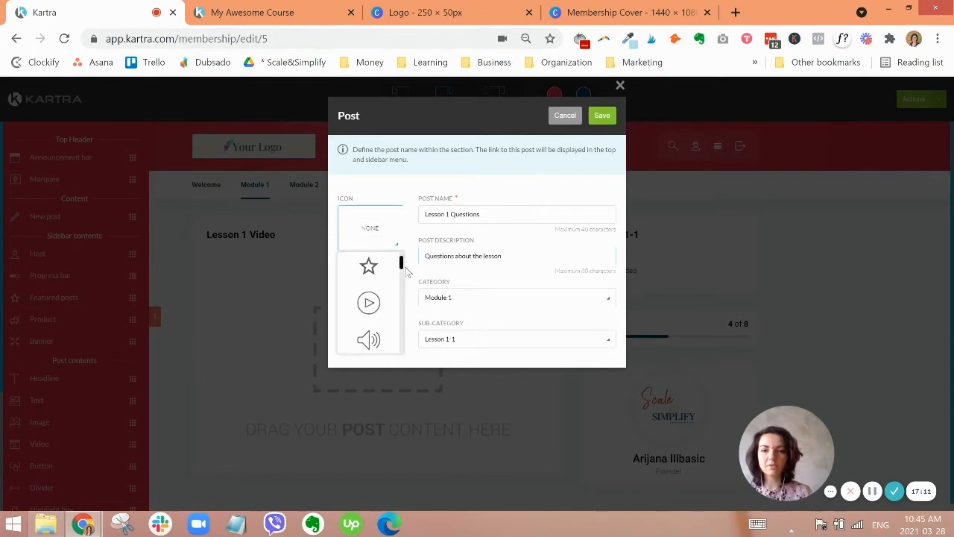
left_click_drag(403, 264, 401, 278)
left_click(394, 244)
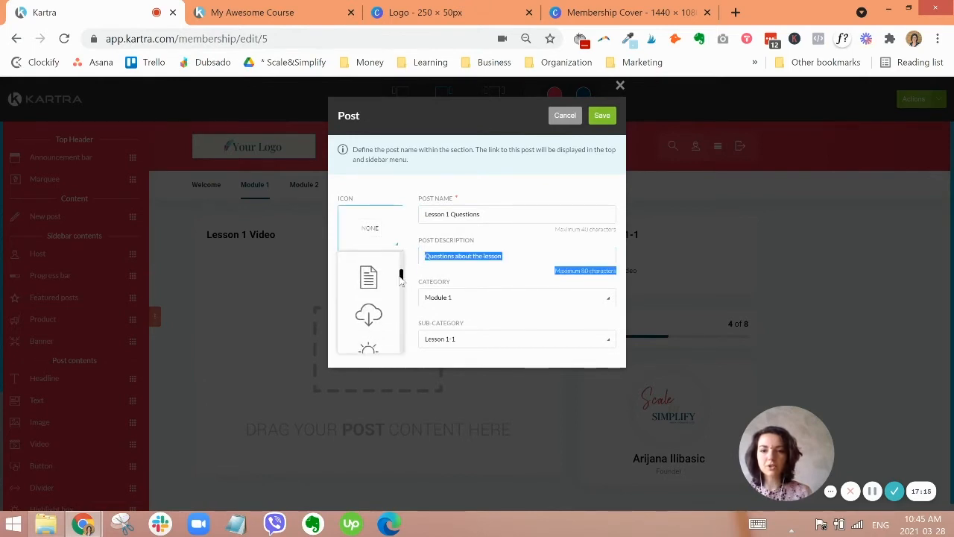
left_click(369, 278)
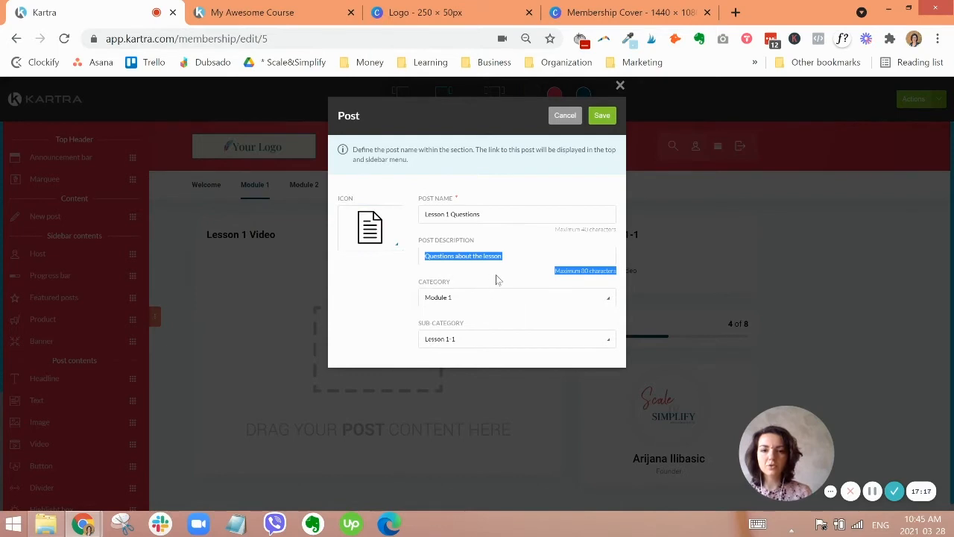
left_click(498, 280)
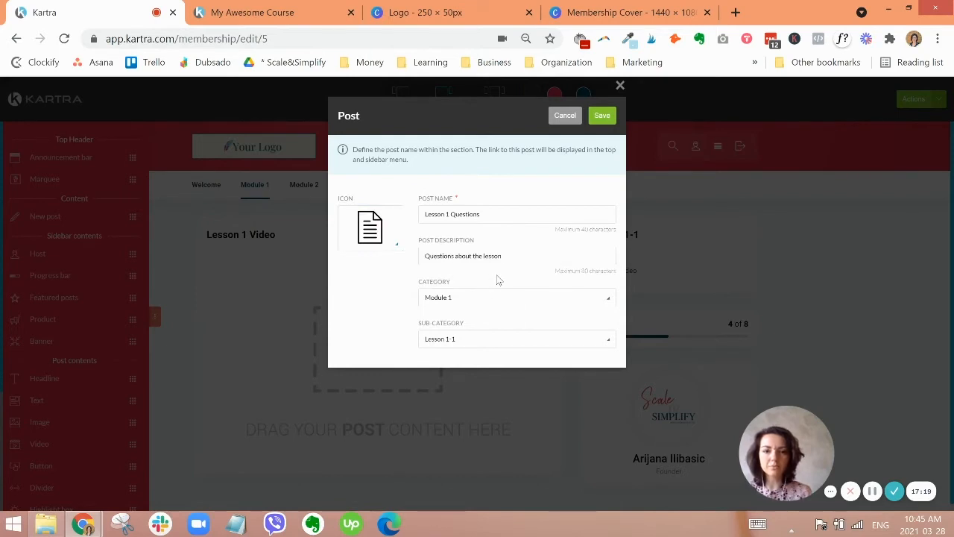
left_click(601, 117)
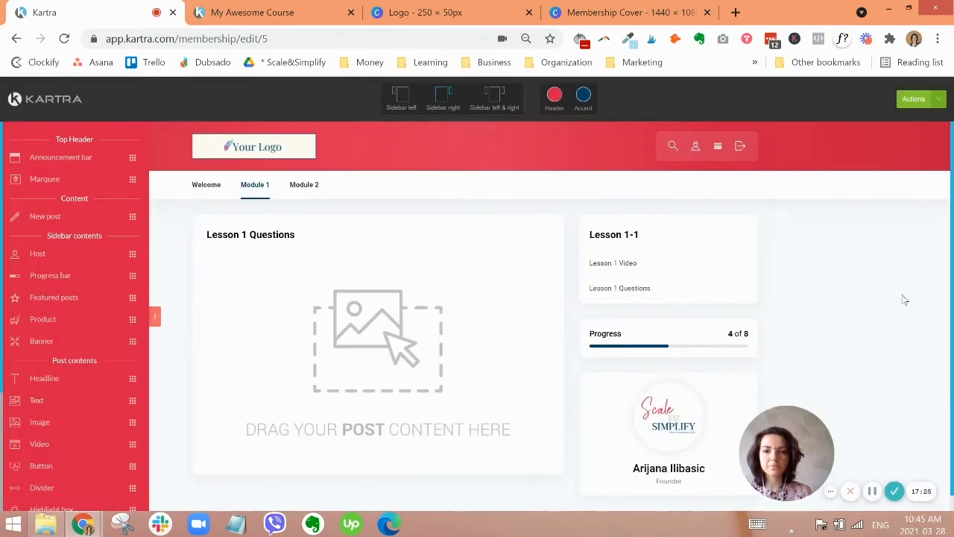
- Open the Lesson 1 Video post in Lesson 1-1 and add a video element to its content
mouse_move(251, 184)
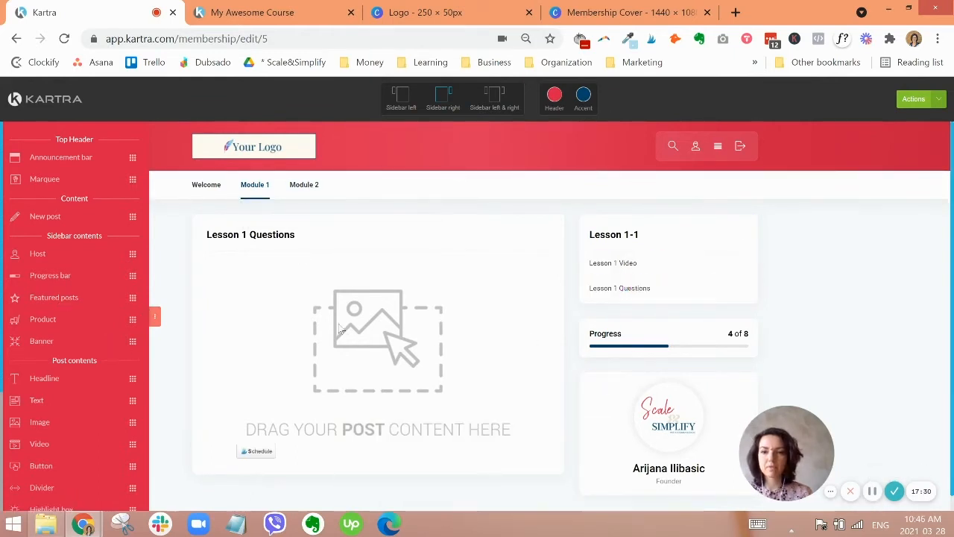
mouse_move(630, 270)
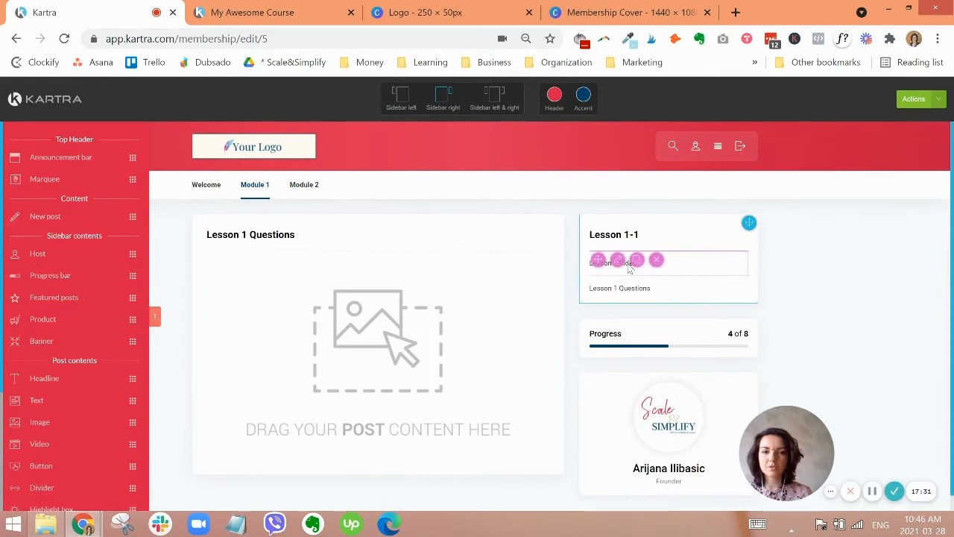
left_click(685, 271)
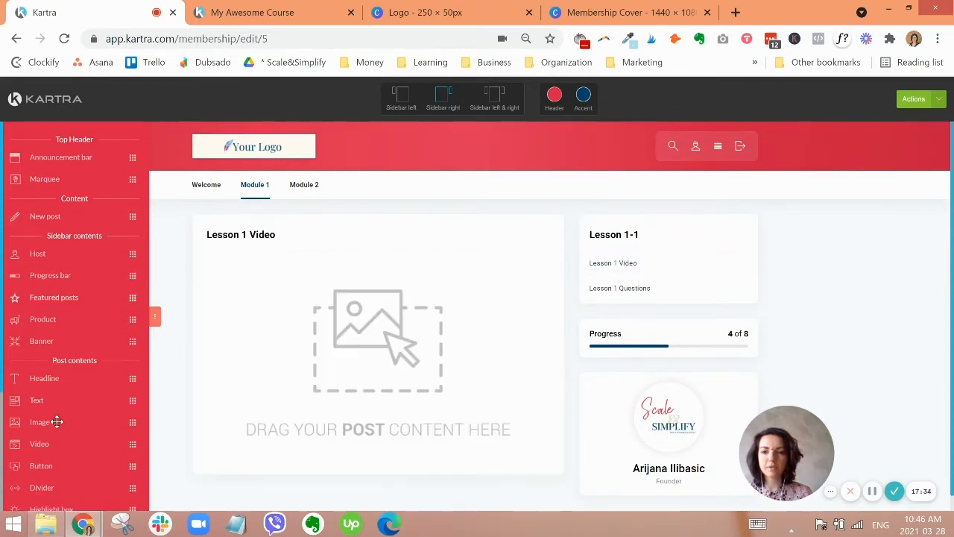
left_click_drag(42, 445, 336, 270)
left_click(619, 117)
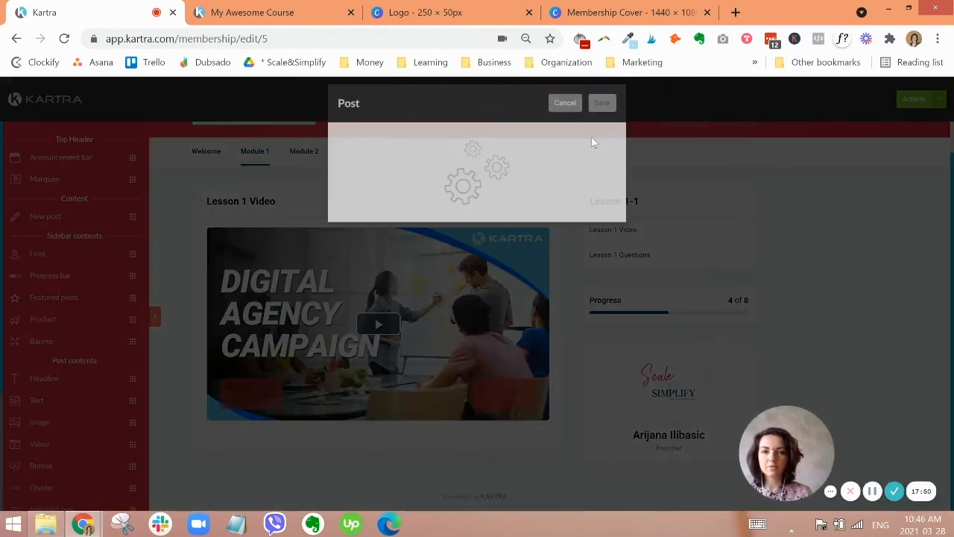
left_click(566, 110)
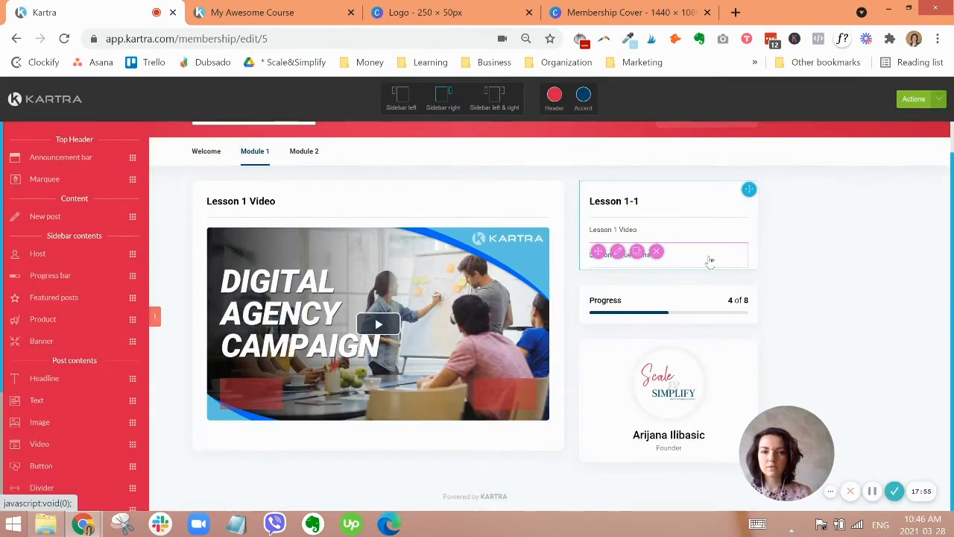
- Open the Lesson 1 Questions post and add a text block with the placeholder text
left_click(710, 261)
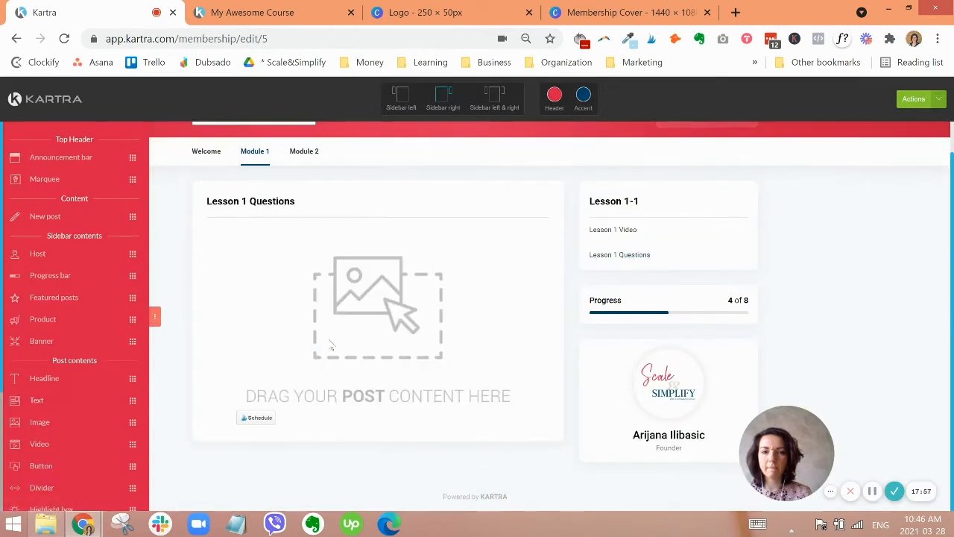
left_click_drag(42, 395, 377, 243)
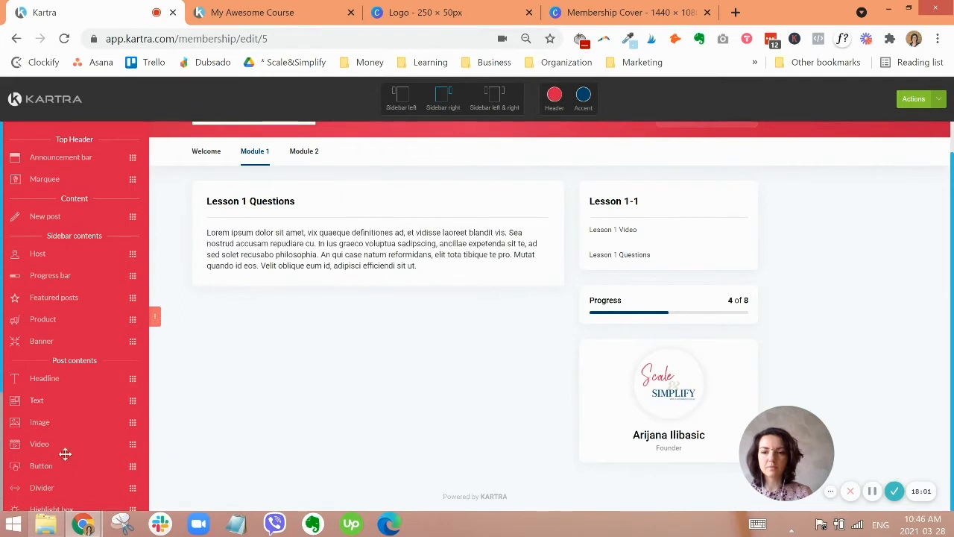
scroll(66, 454, "down", 3)
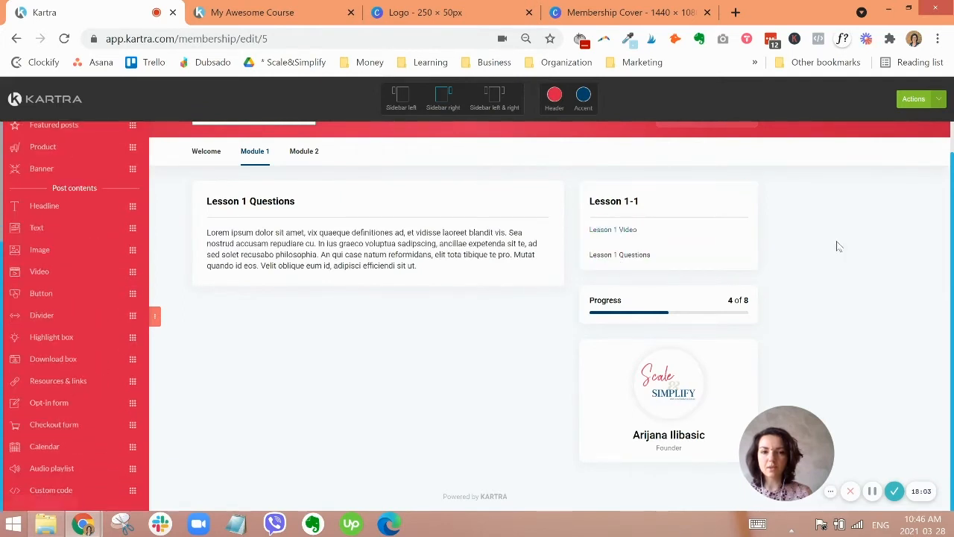
scroll(380, 272, "up", 2)
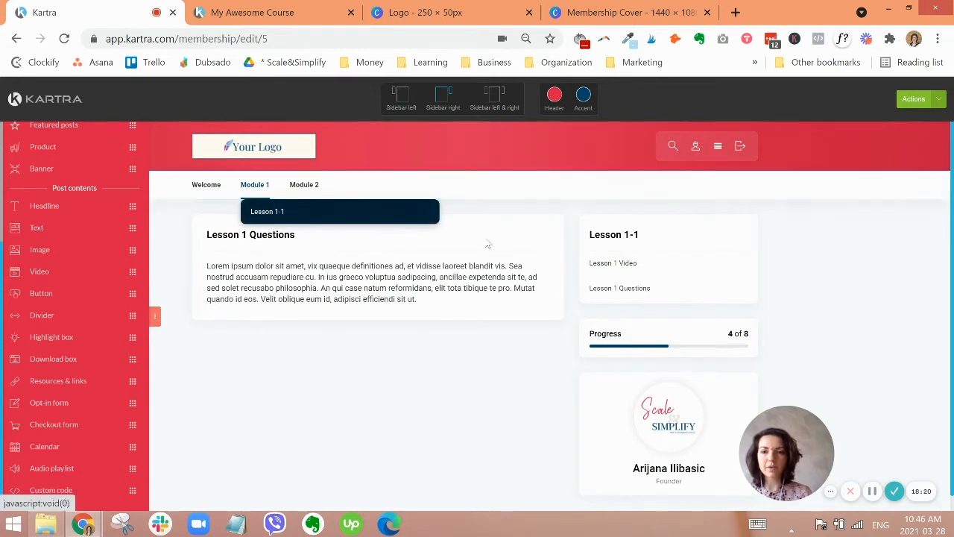
mouse_move(687, 263)
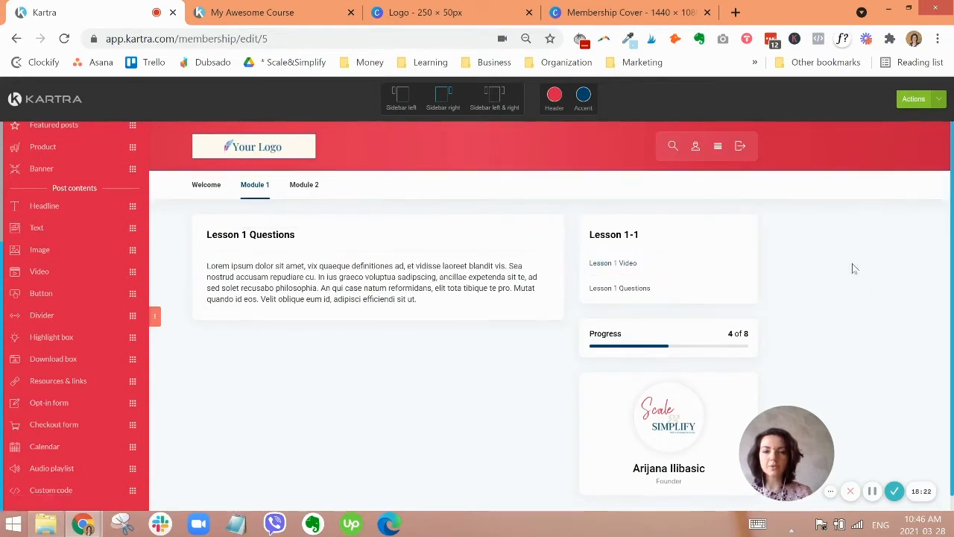
mouse_move(646, 343)
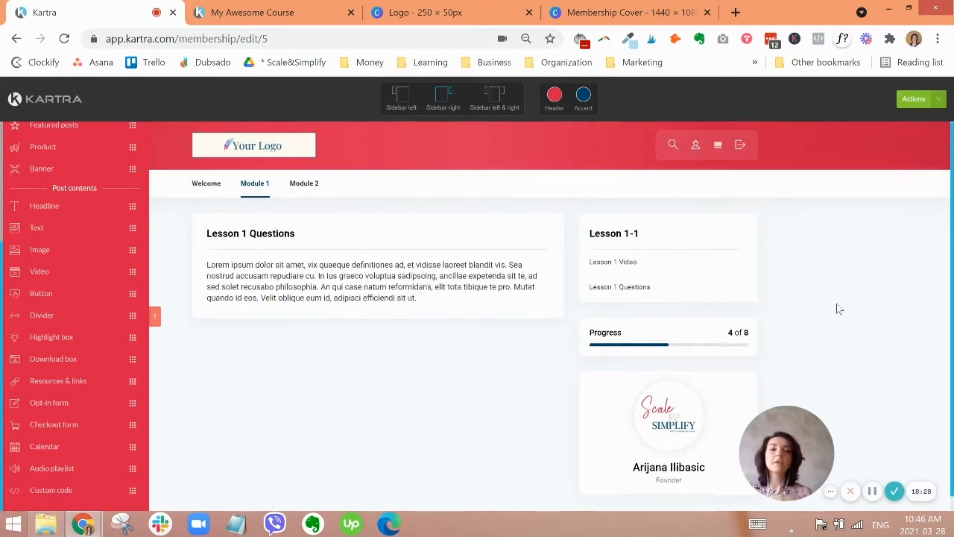
scroll(820, 306, "down", 1)
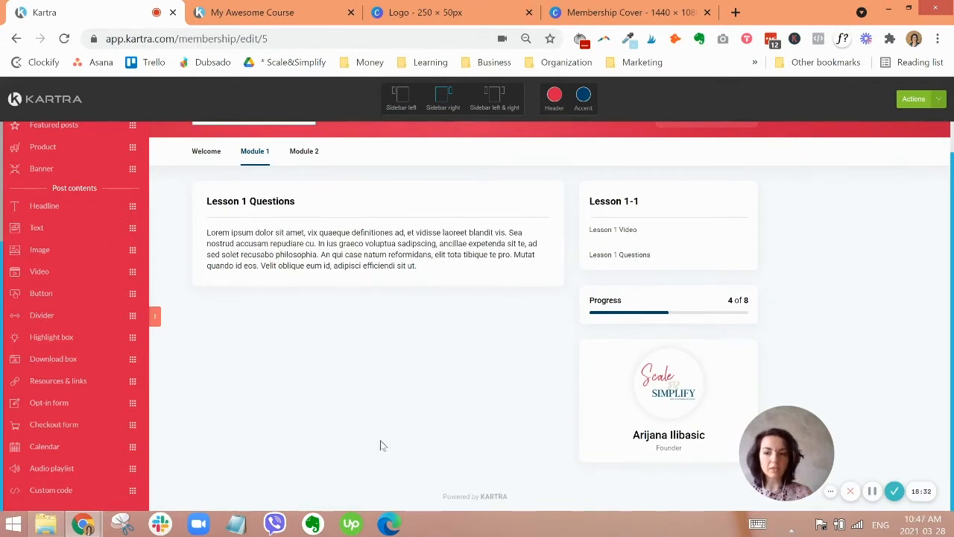
scroll(366, 435, "up", 1)
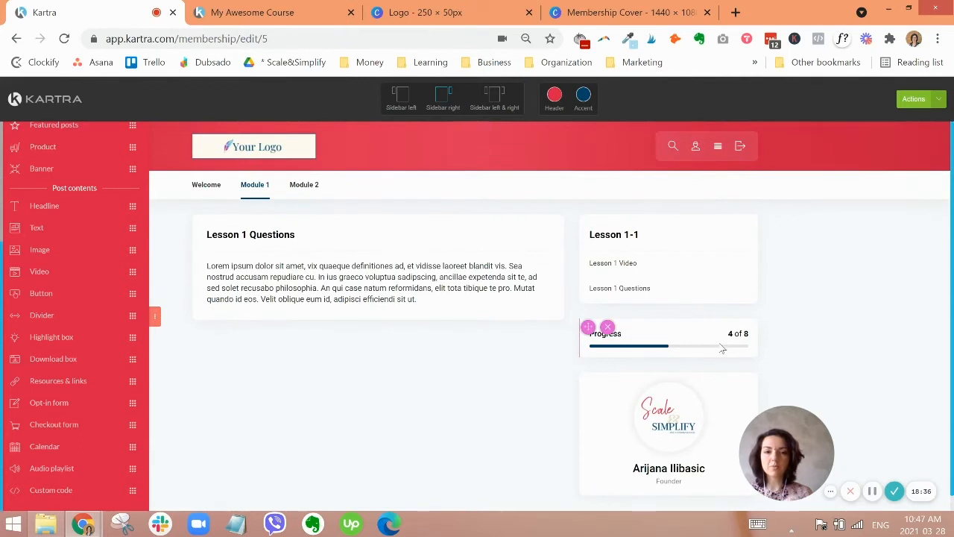
- Add a placeholder text block below the video in the Lesson 1 Video post, and try out a highlight box
left_click(722, 296)
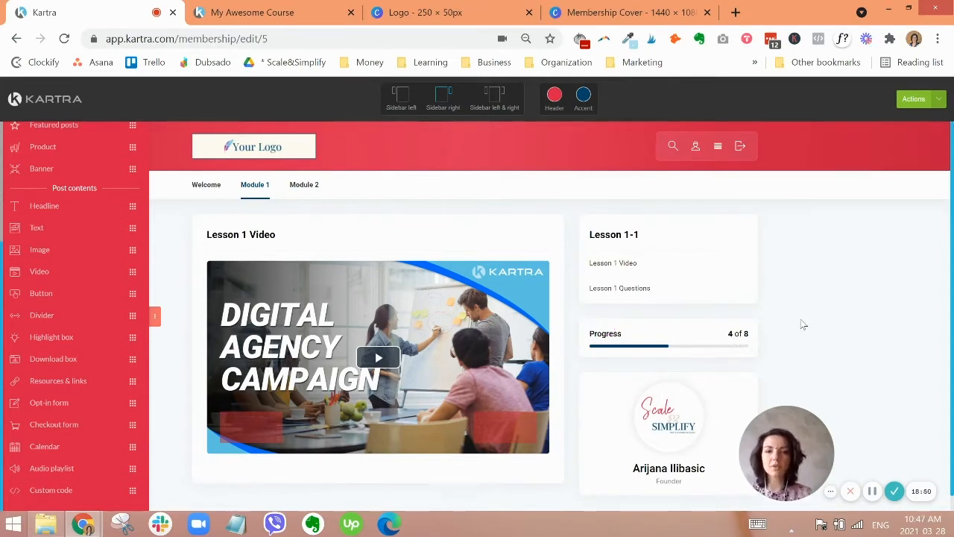
left_click(871, 496)
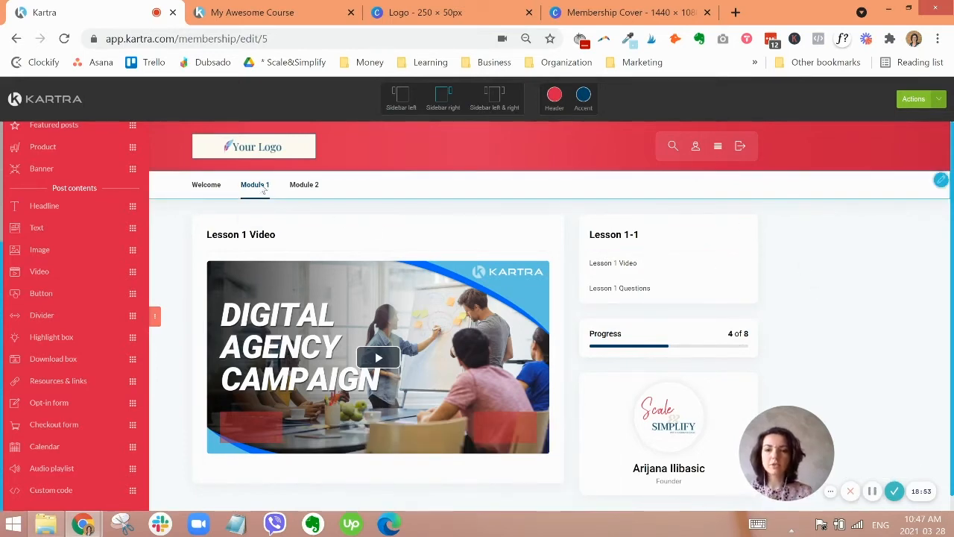
mouse_move(259, 204)
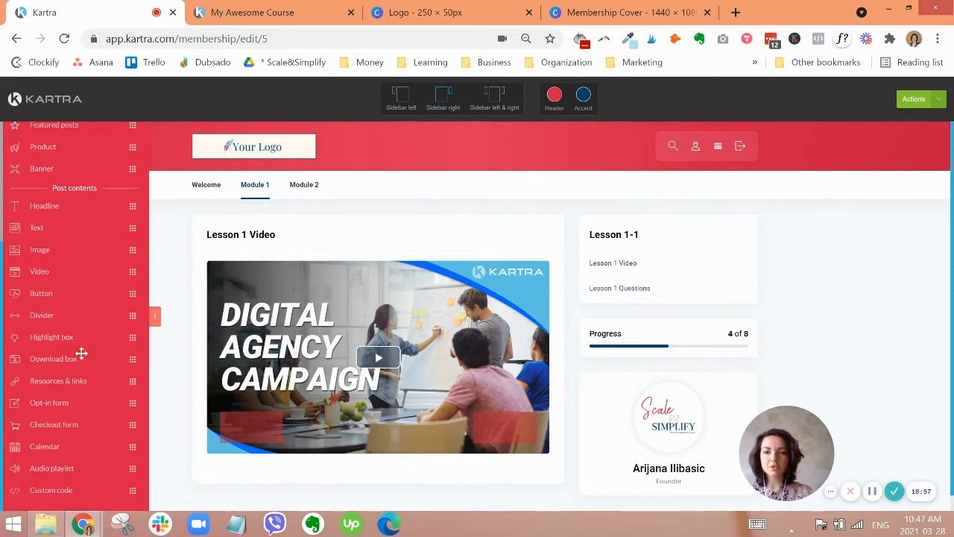
scroll(298, 358, "down", 1)
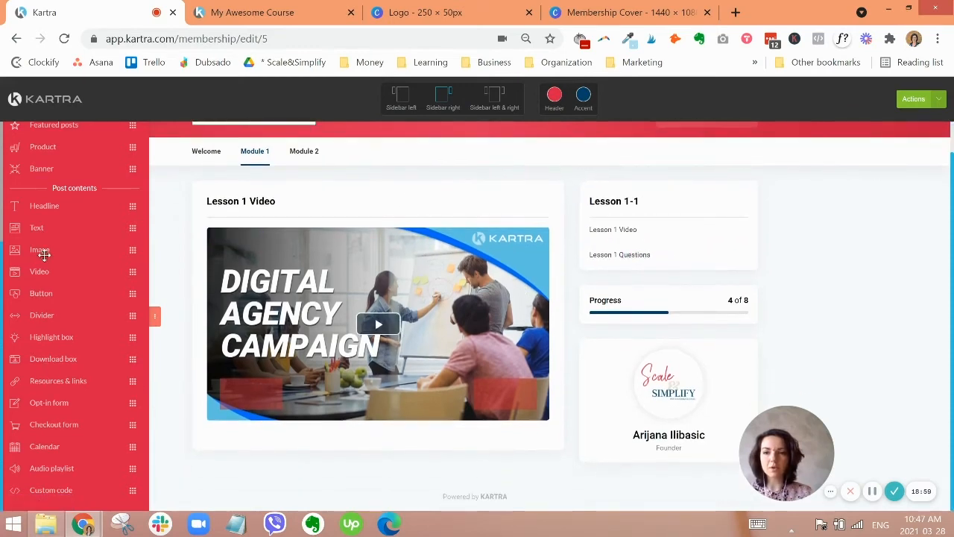
left_click_drag(101, 277, 416, 429)
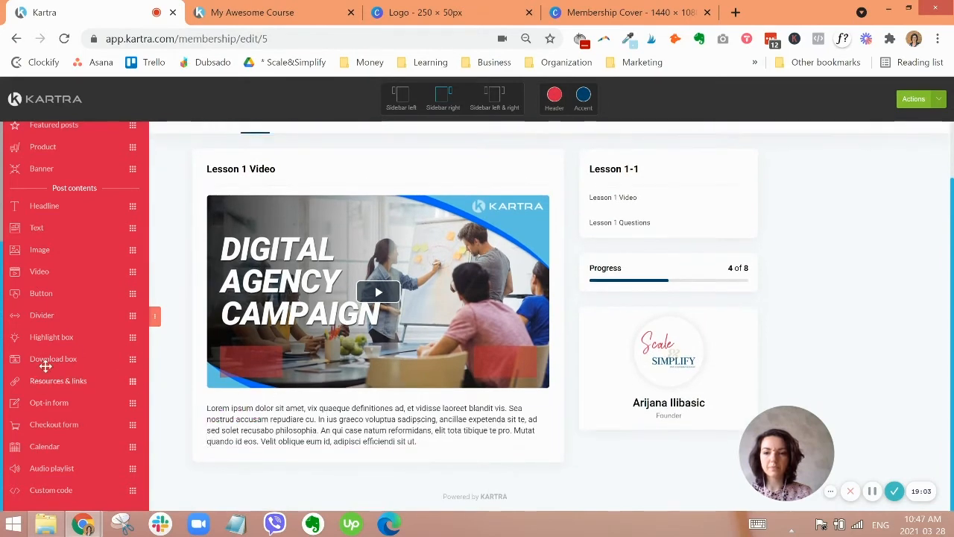
left_click_drag(47, 337, 431, 433)
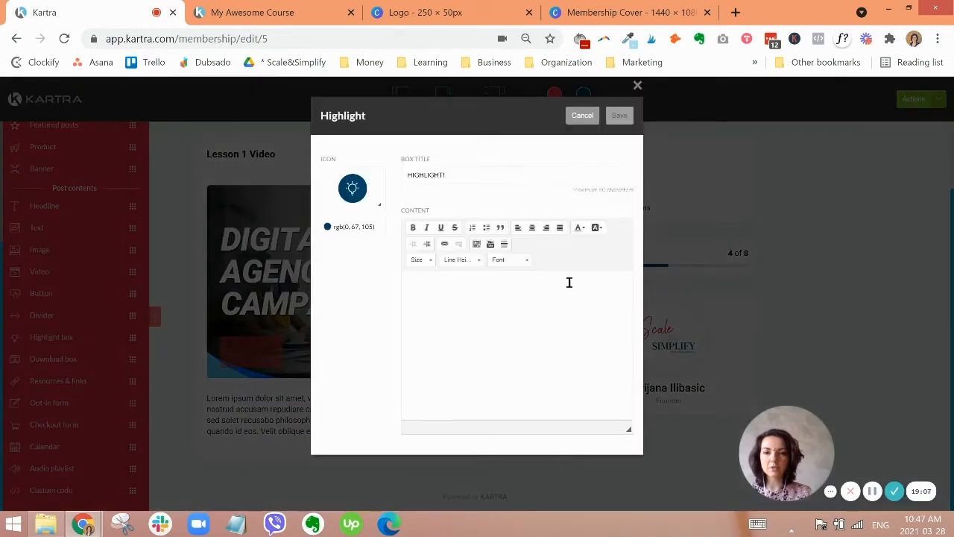
left_click(583, 117)
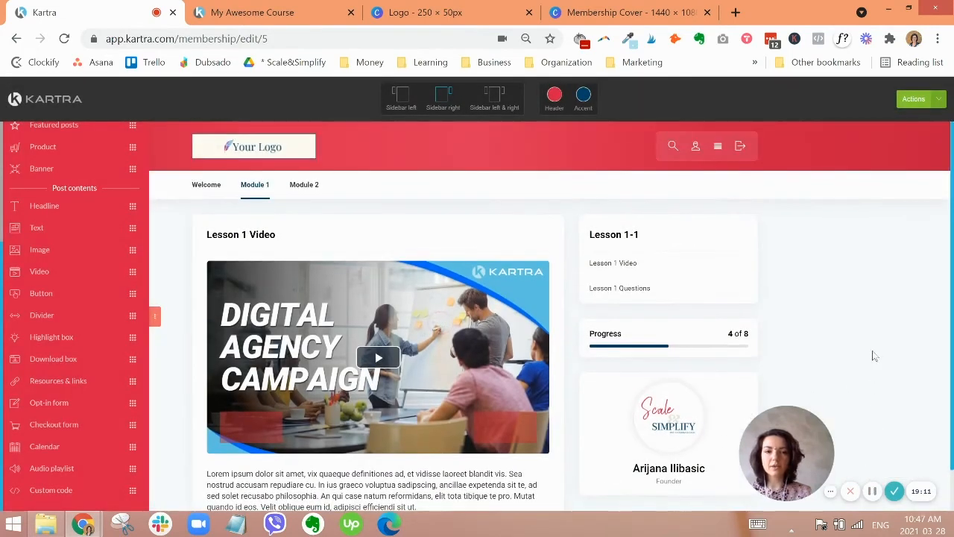
- Look at the Lesson 2-1 page of Module 2, then return to Lesson 1-1 and review its video post
mouse_move(304, 187)
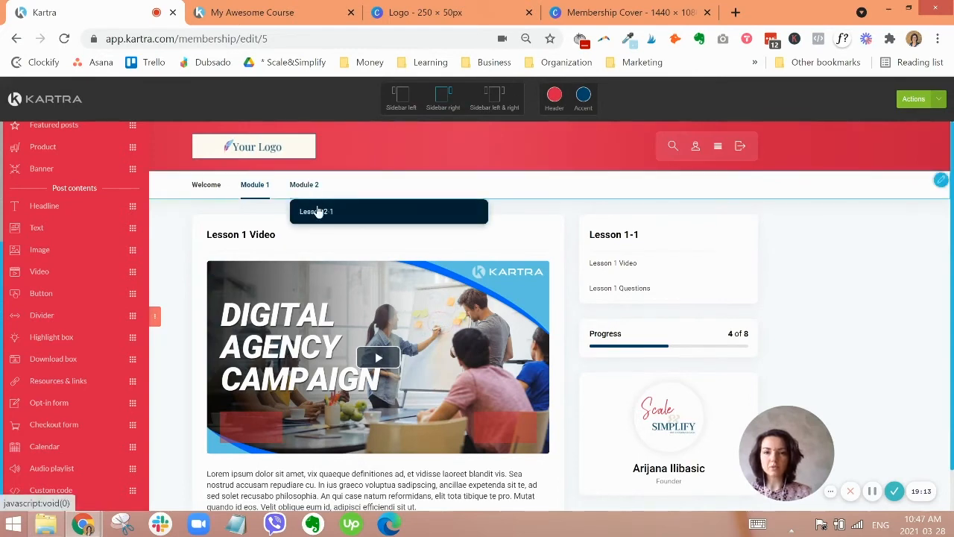
left_click(317, 211)
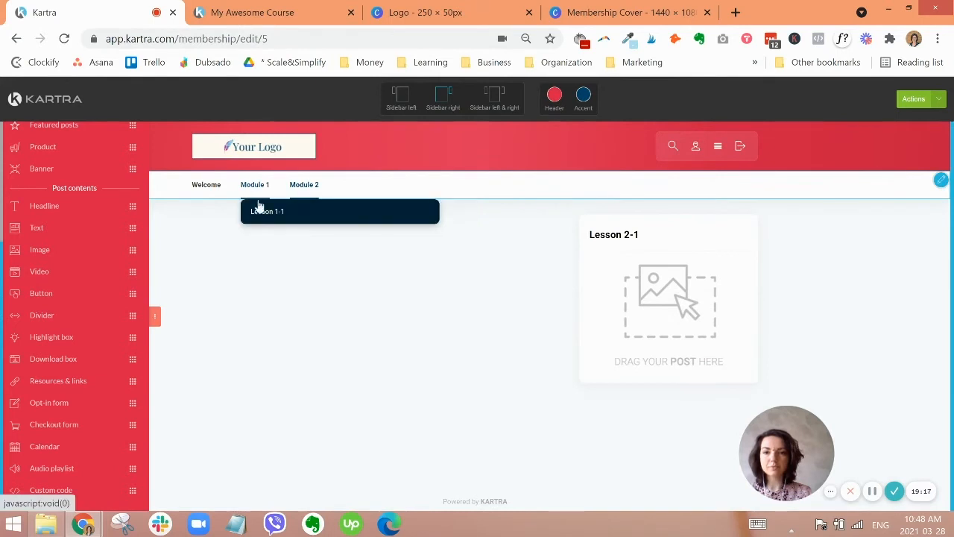
left_click(262, 215)
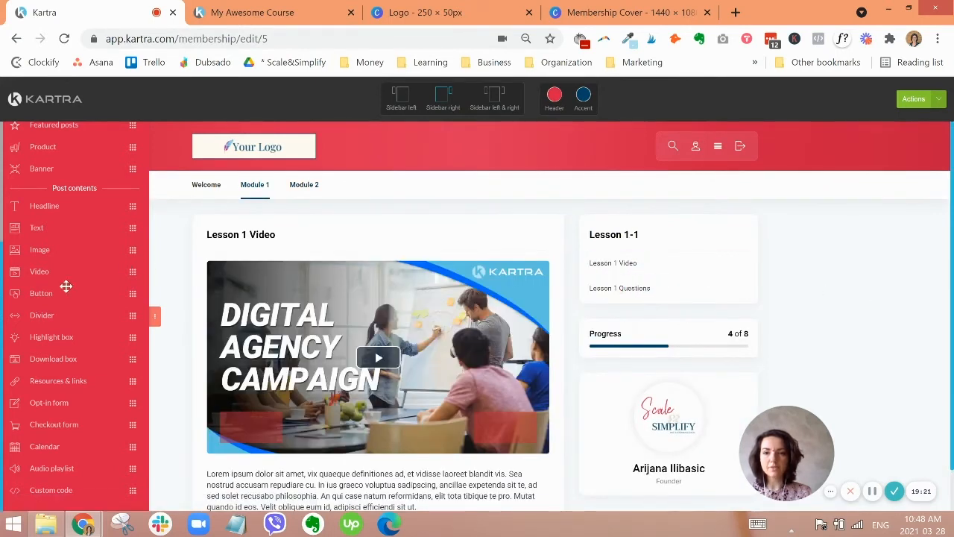
scroll(877, 267, "down", 1)
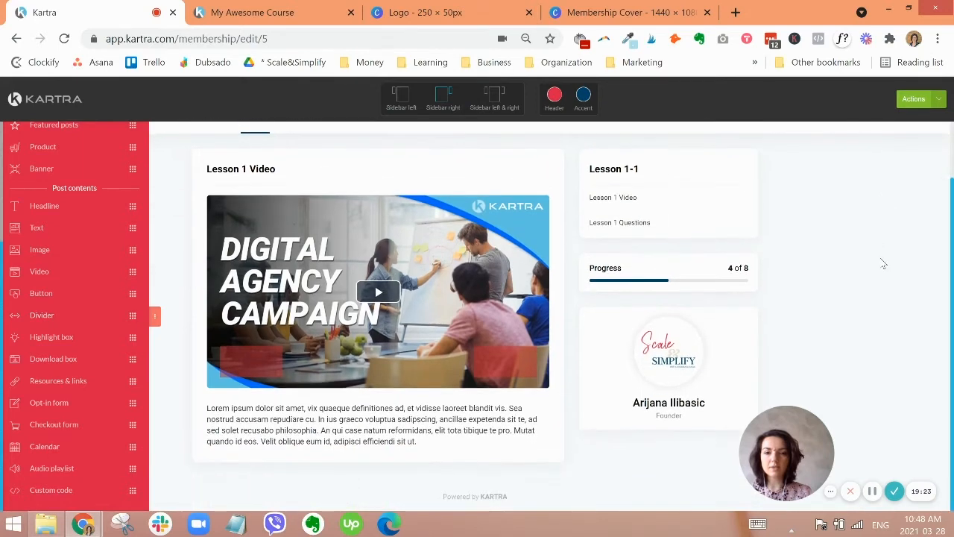
scroll(882, 264, "up", 1)
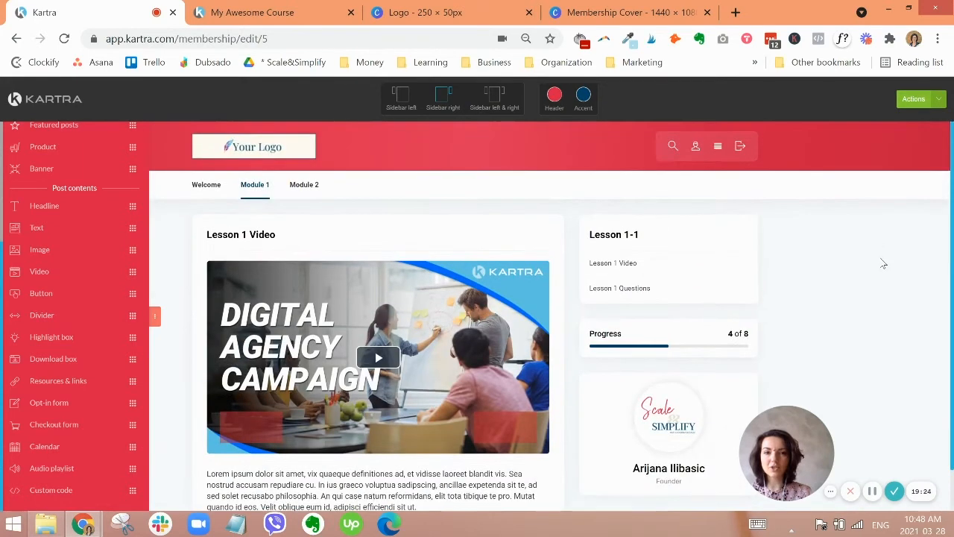
- Save the membership progress and switch the portal to the template with the vertical navigation column, saving and exiting
left_click(939, 103)
left_click(893, 141)
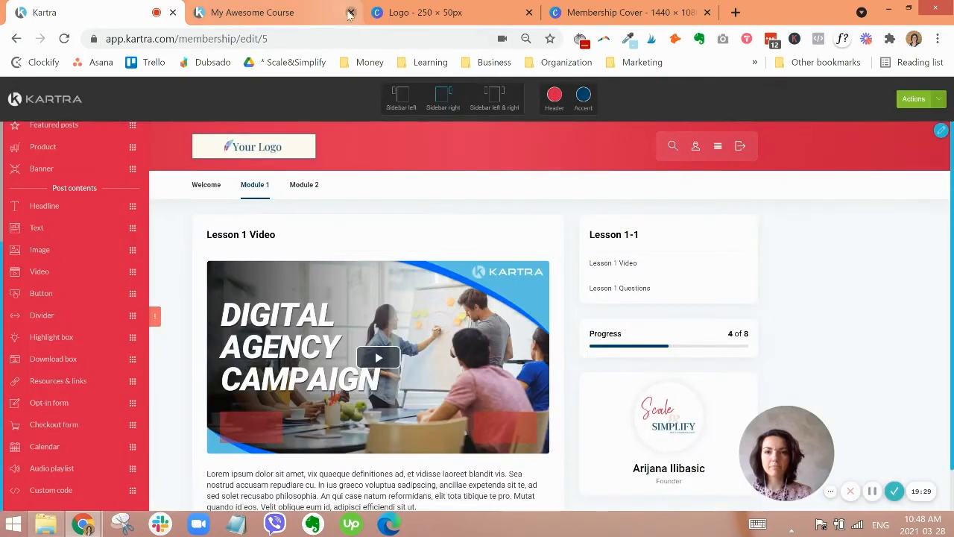
left_click(938, 103)
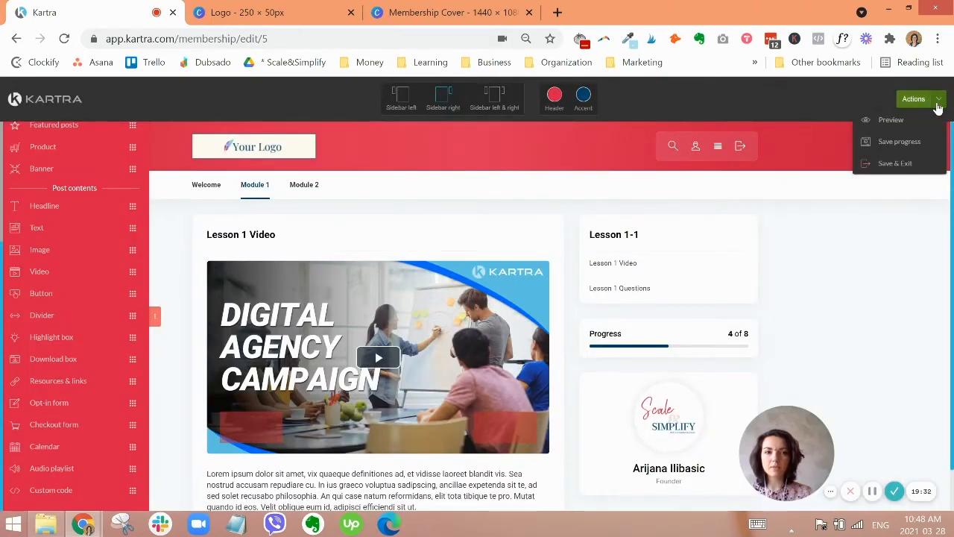
left_click(896, 122)
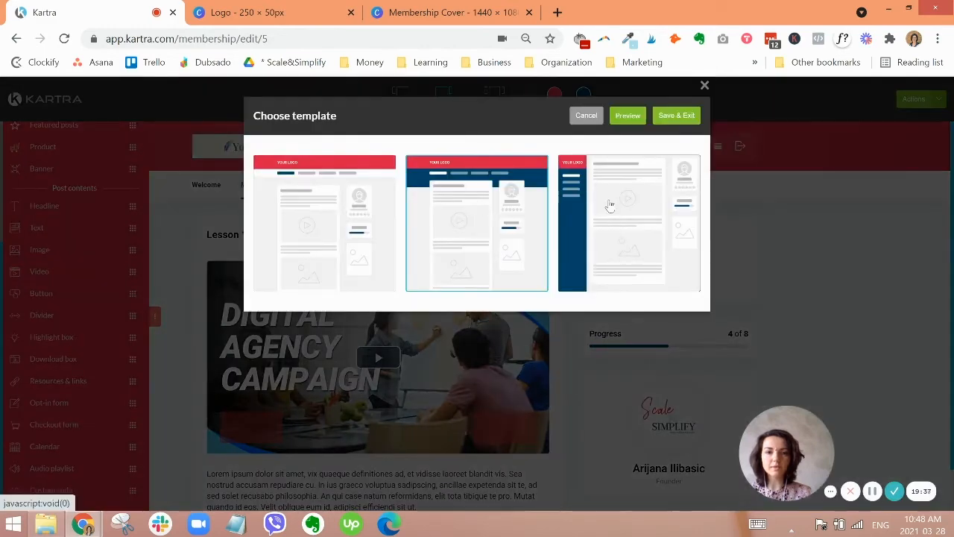
left_click(621, 246)
left_click(674, 117)
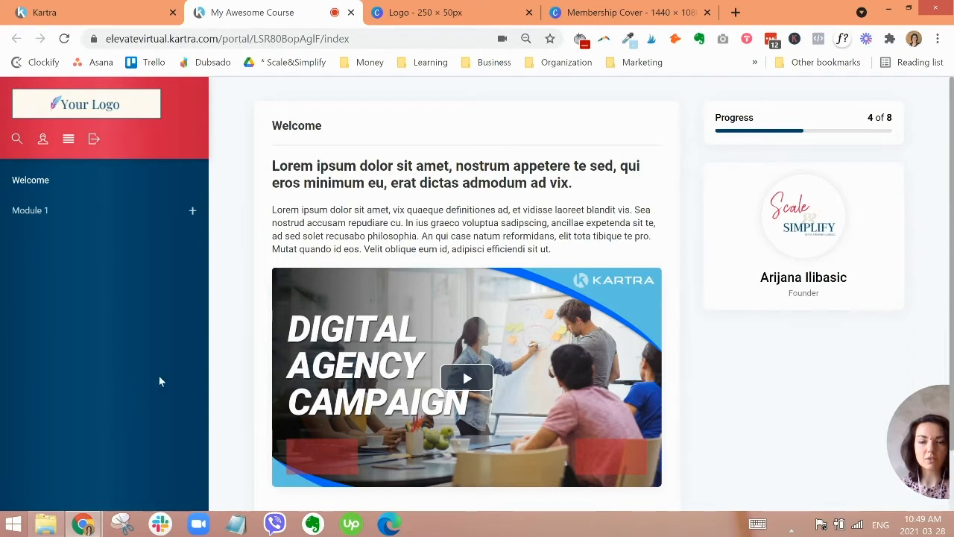
- Expand Module 1 in the live portal and view the Lesson 1 Video and Lesson 1 Questions posts under Lesson 1-1
left_click(191, 215)
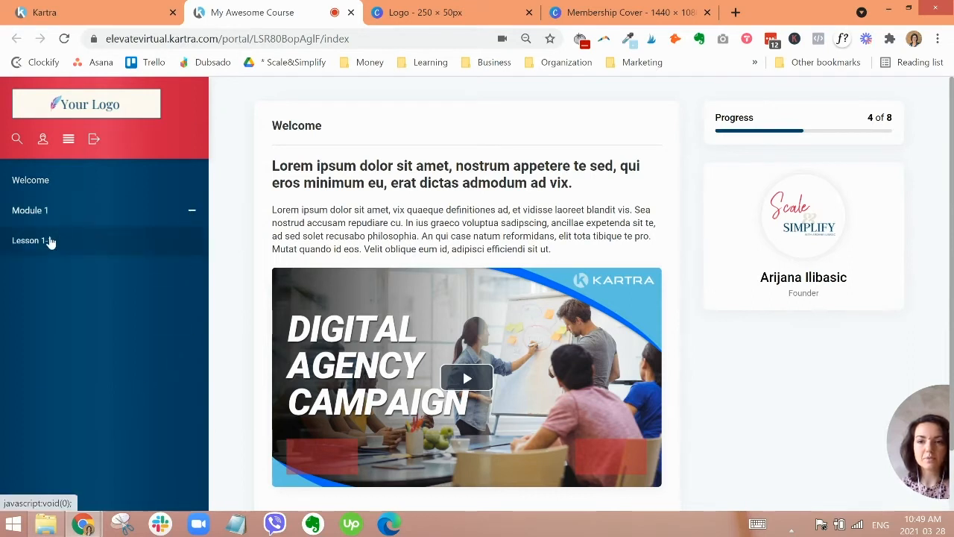
left_click(17, 184)
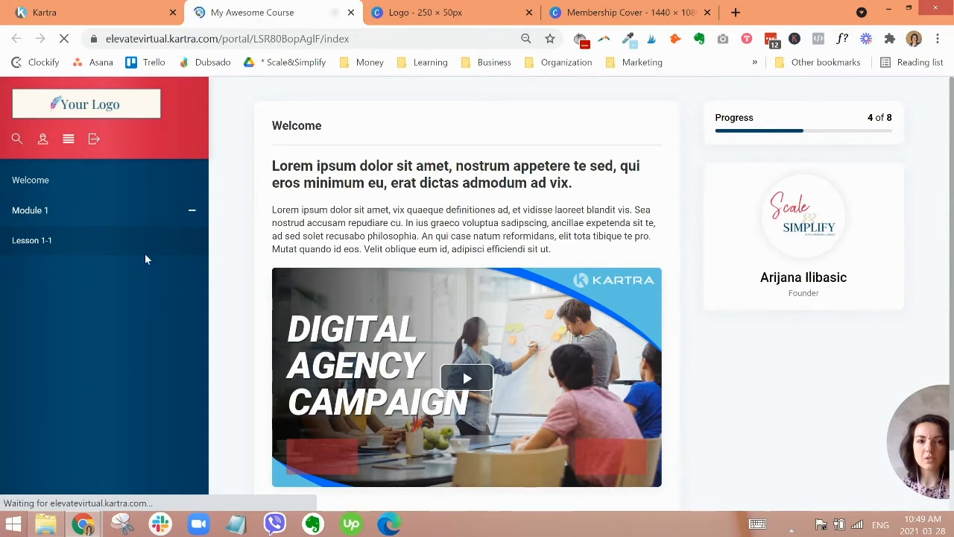
left_click(189, 211)
mouse_move(37, 241)
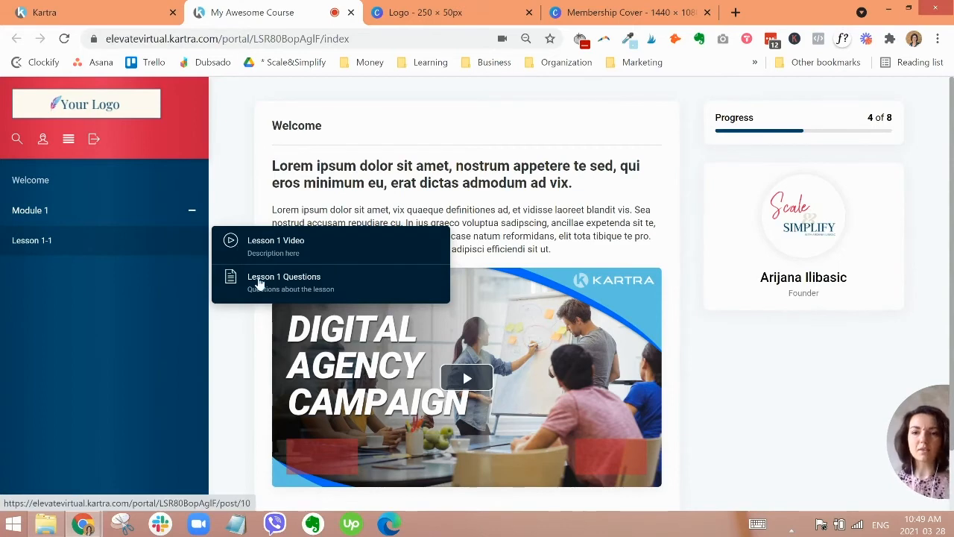
left_click(278, 250)
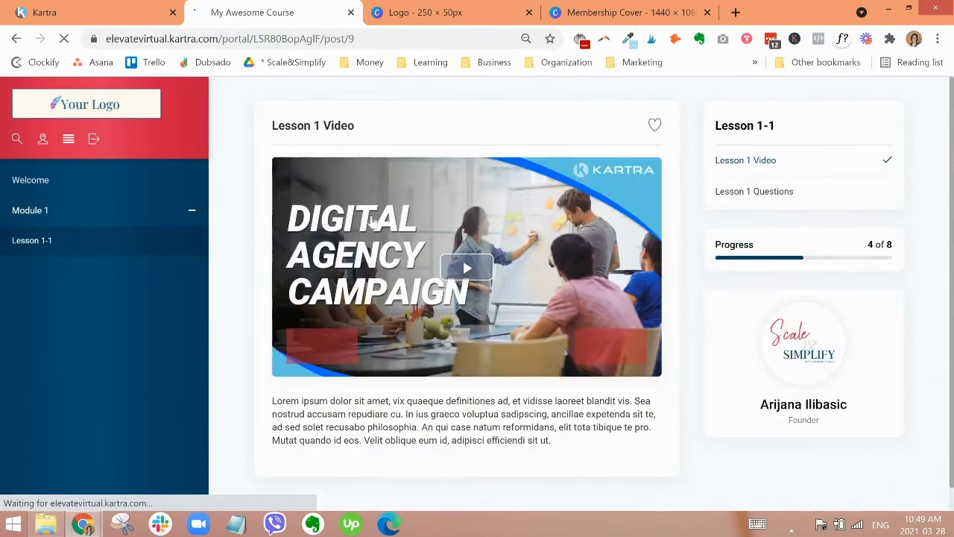
left_click(746, 192)
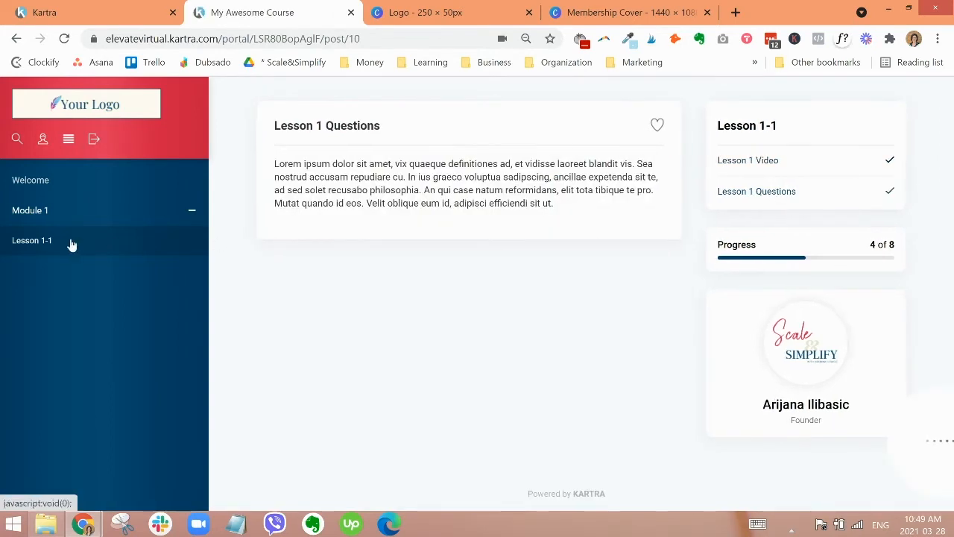
left_click(141, 243)
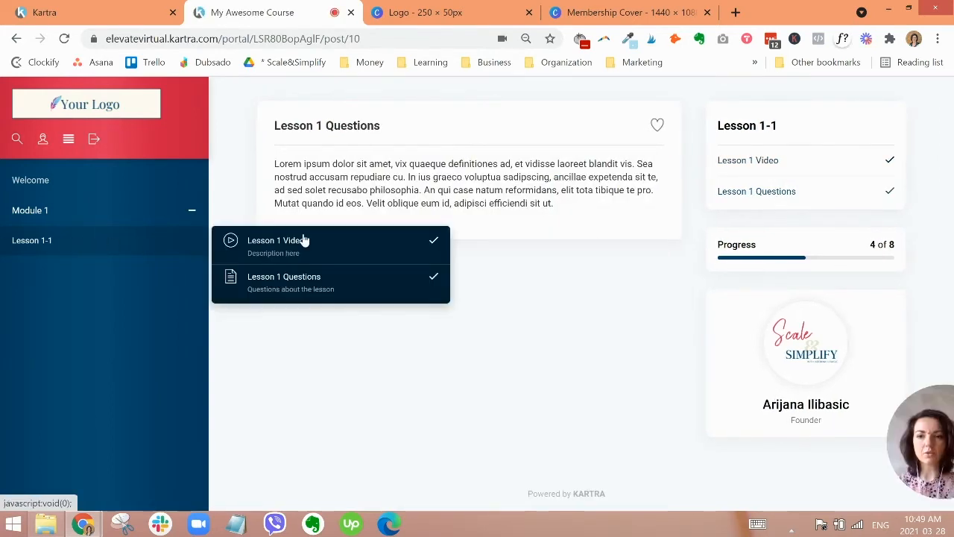
- Reopen the Lesson 1 Video post in the live portal, then save and exit the vertical-navigation template and proceed to the Comments settings
left_click(351, 261)
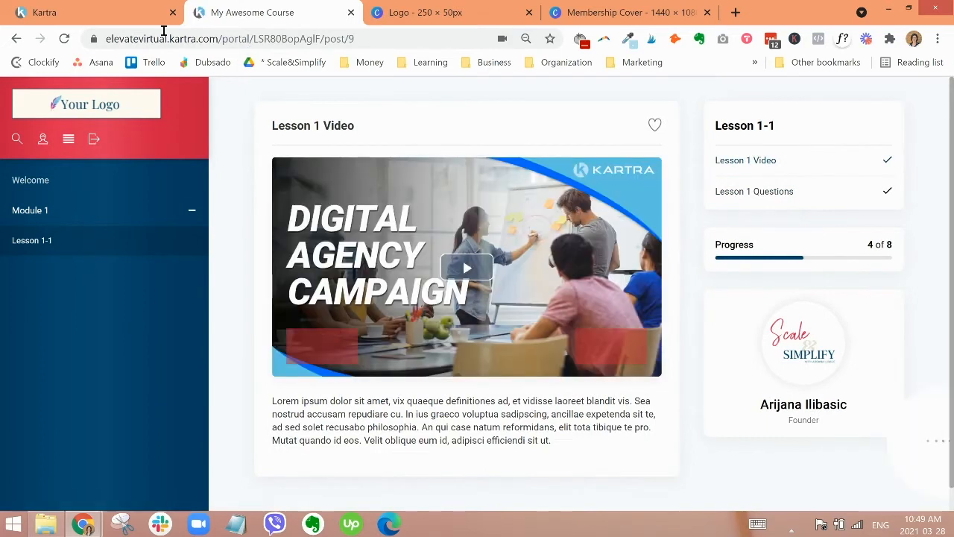
left_click(119, 13)
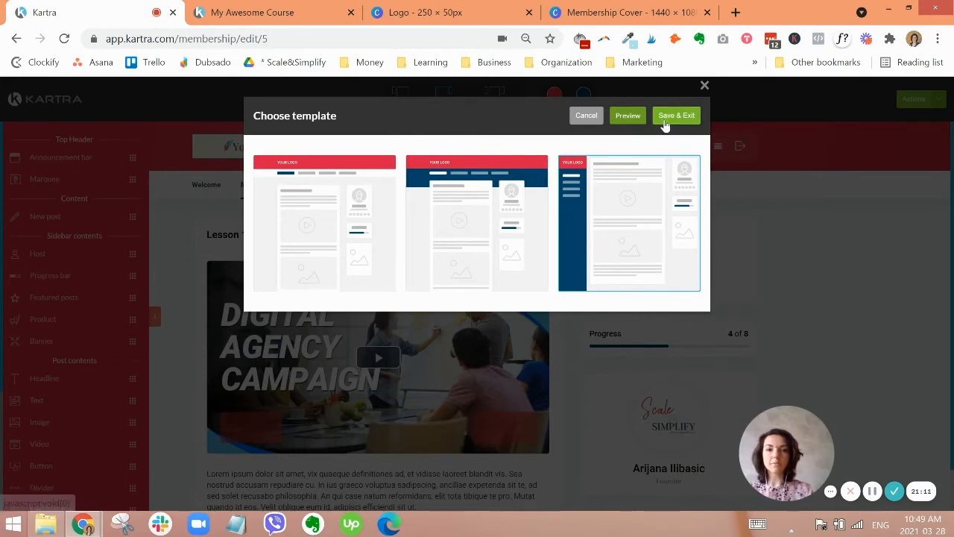
left_click(704, 85)
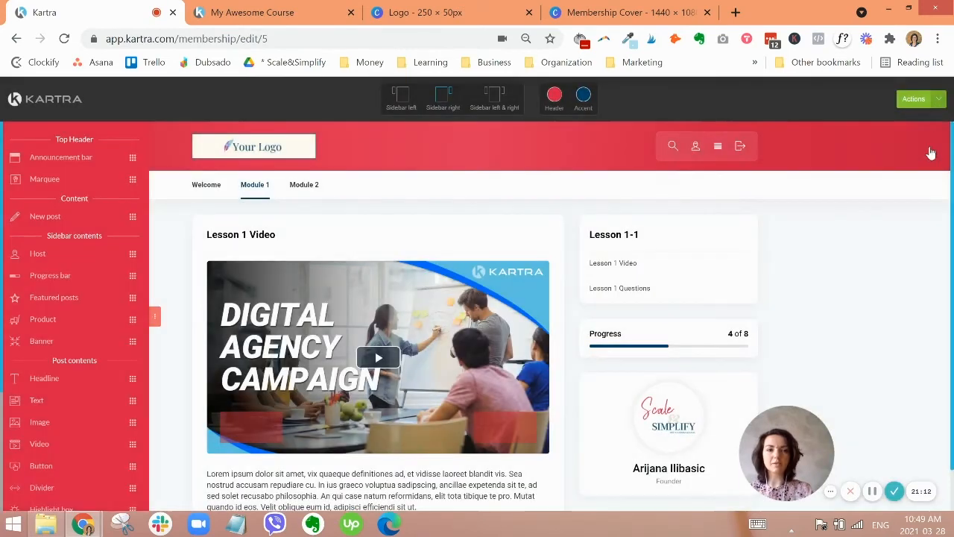
mouse_move(925, 99)
left_click(908, 165)
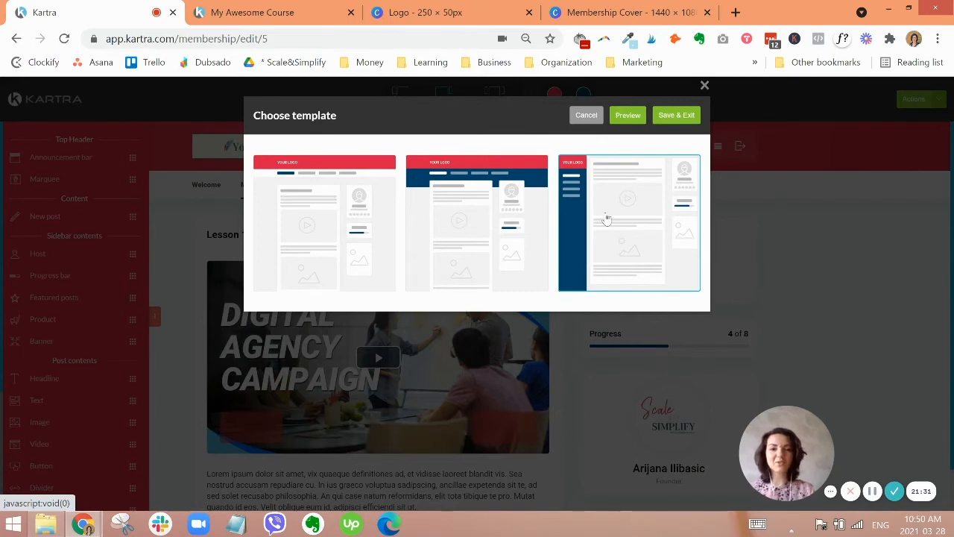
left_click(673, 120)
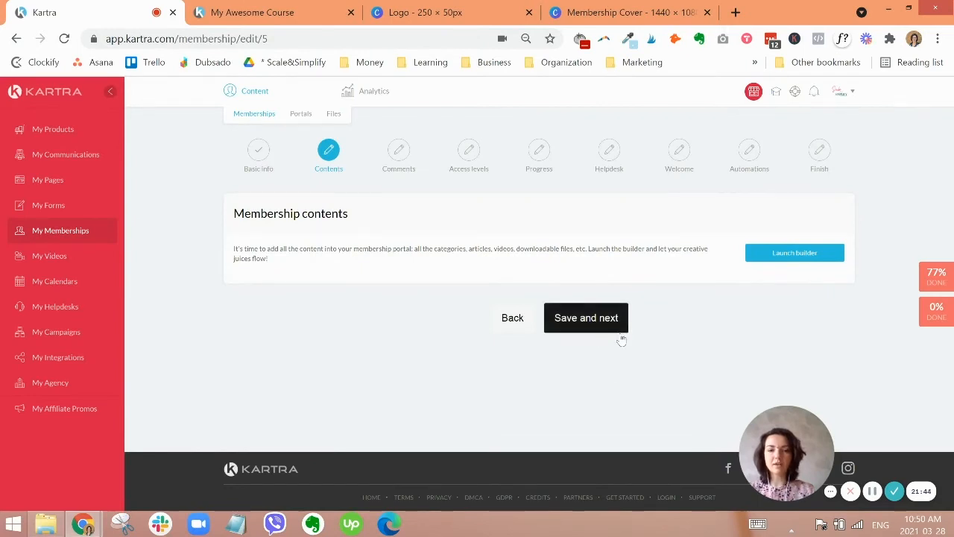
left_click(620, 329)
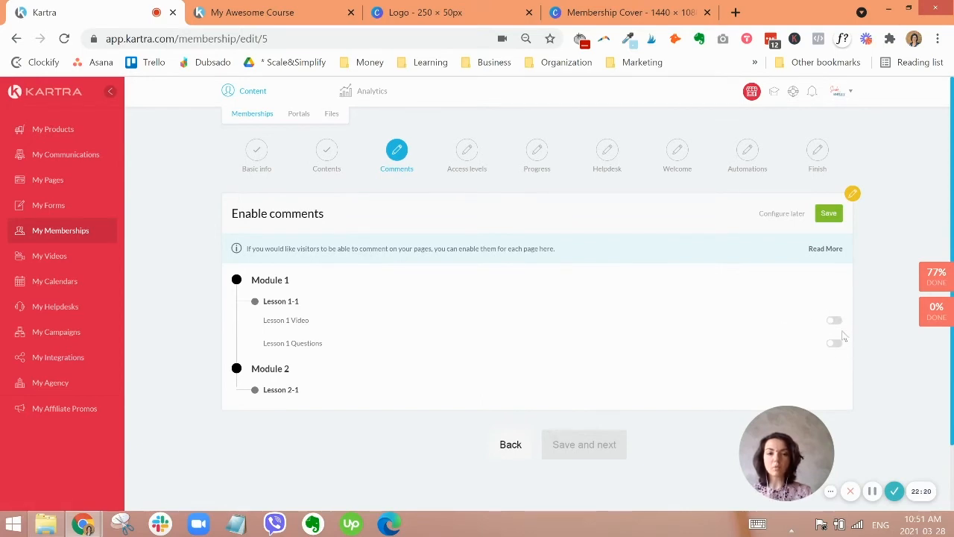
- Save the comment settings with comments left off for Lesson 1 Video and Lesson 1 Questions, and proceed to the access levels
scroll(507, 376, "down", 1)
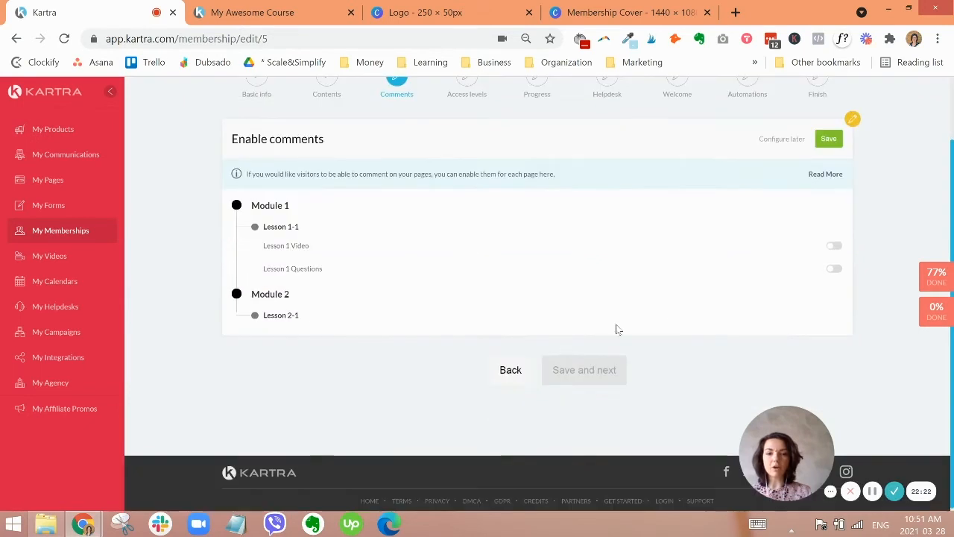
scroll(659, 319, "up", 1)
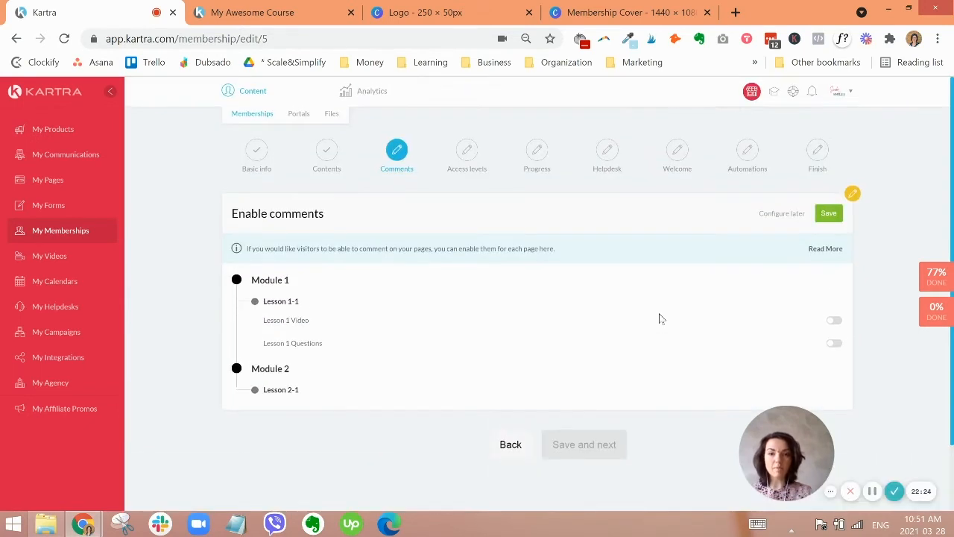
left_click(829, 214)
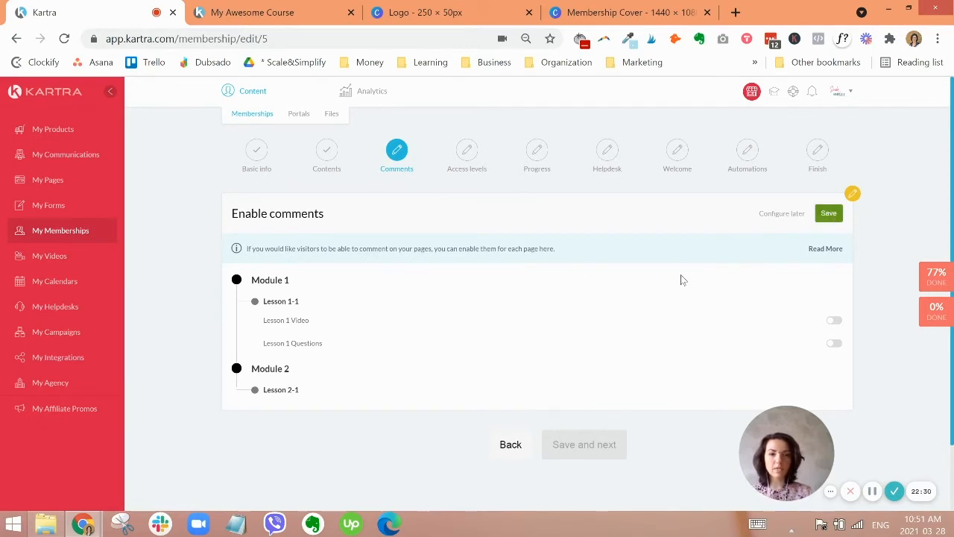
key("ctrl+Tab")
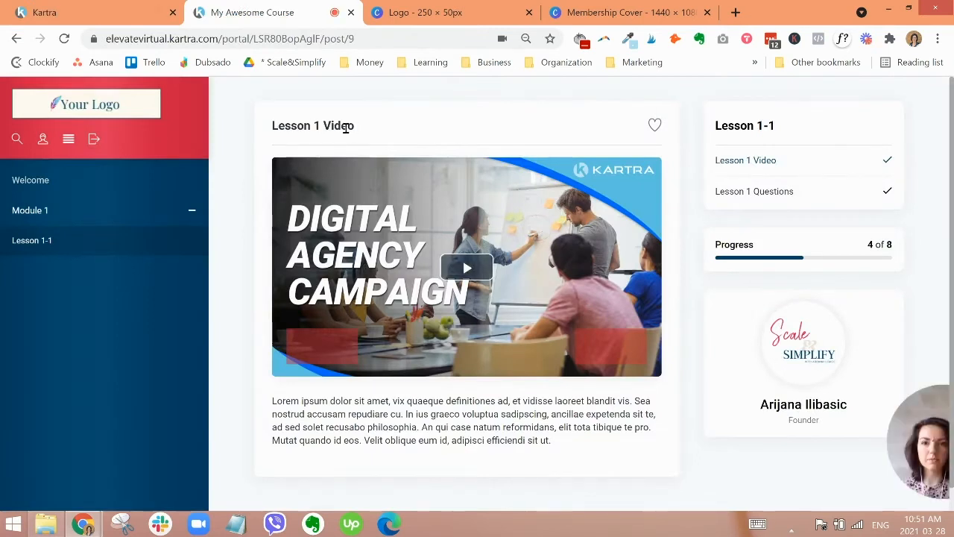
scroll(350, 142, "down", 1)
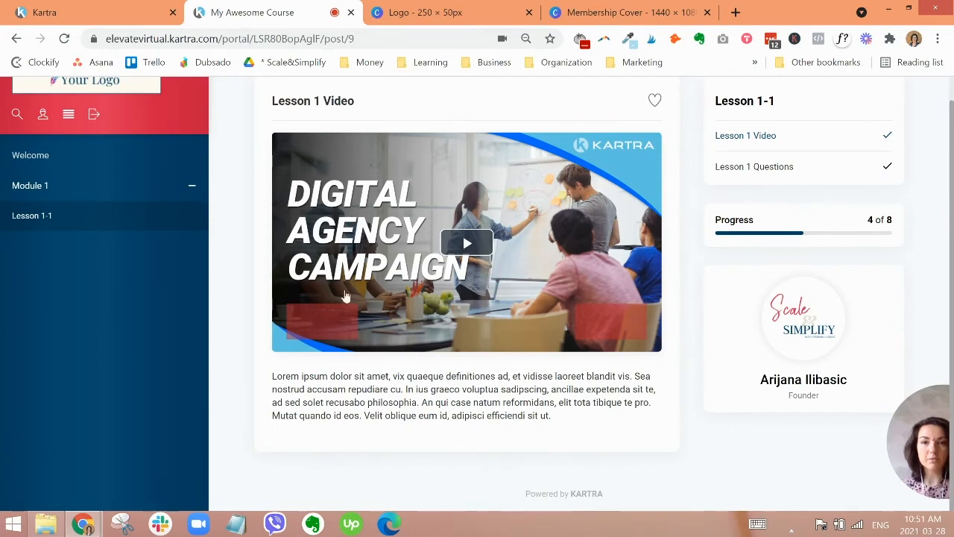
left_click(114, 13)
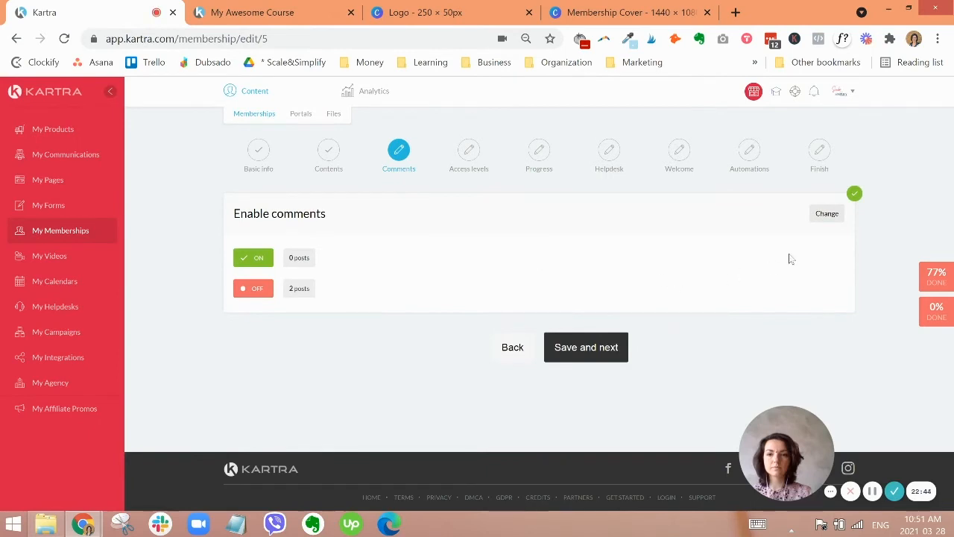
left_click(610, 348)
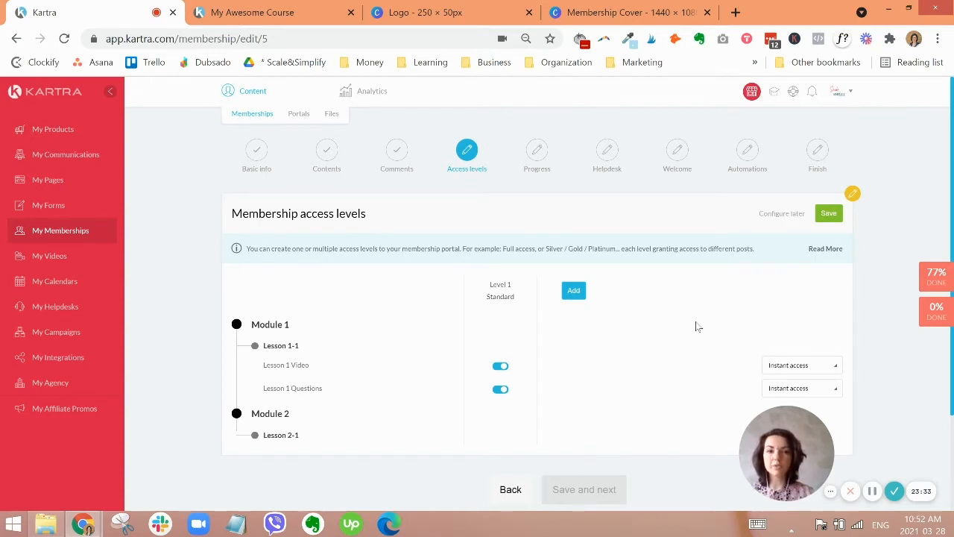
- Try switching the Level 1 Standard access to the Lesson 1 Video post off and back on
scroll(695, 326, "down", 3)
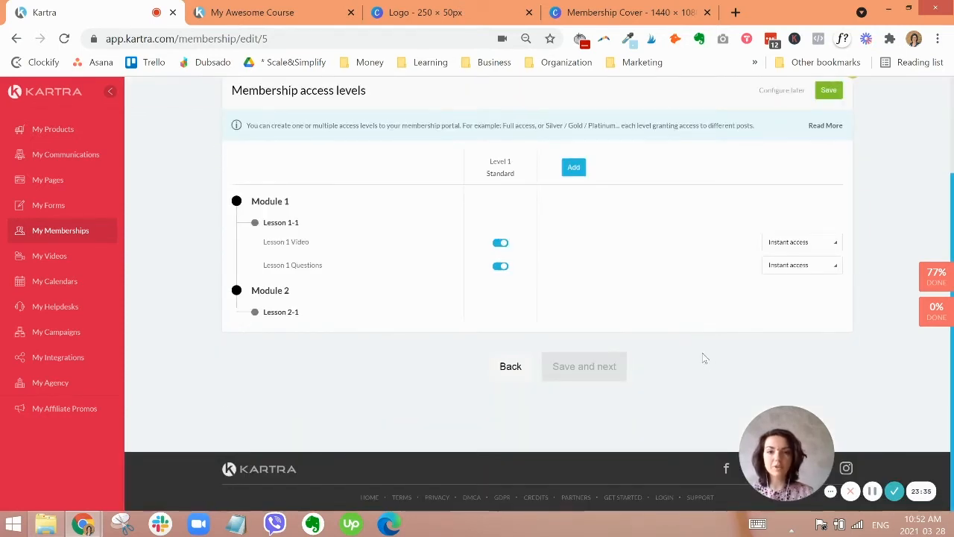
left_click(500, 243)
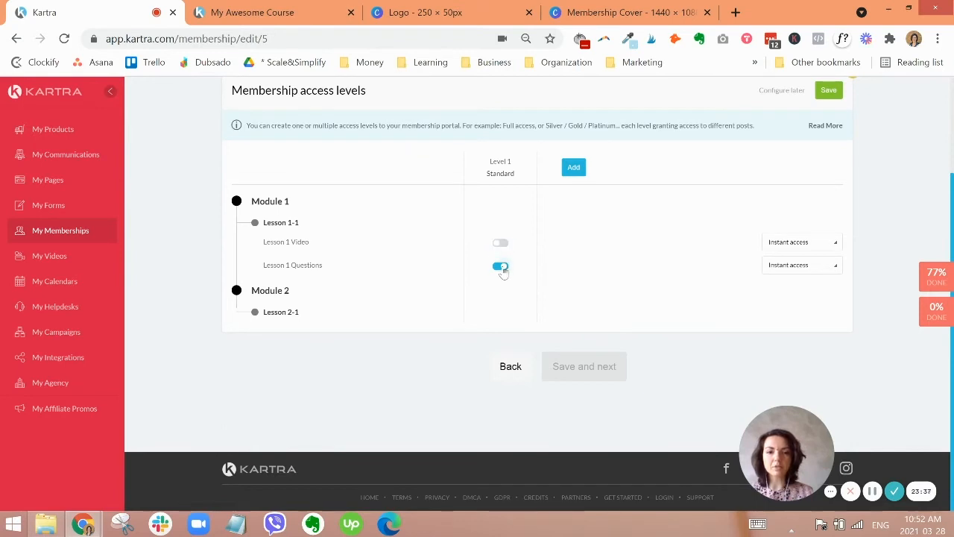
left_click(502, 246)
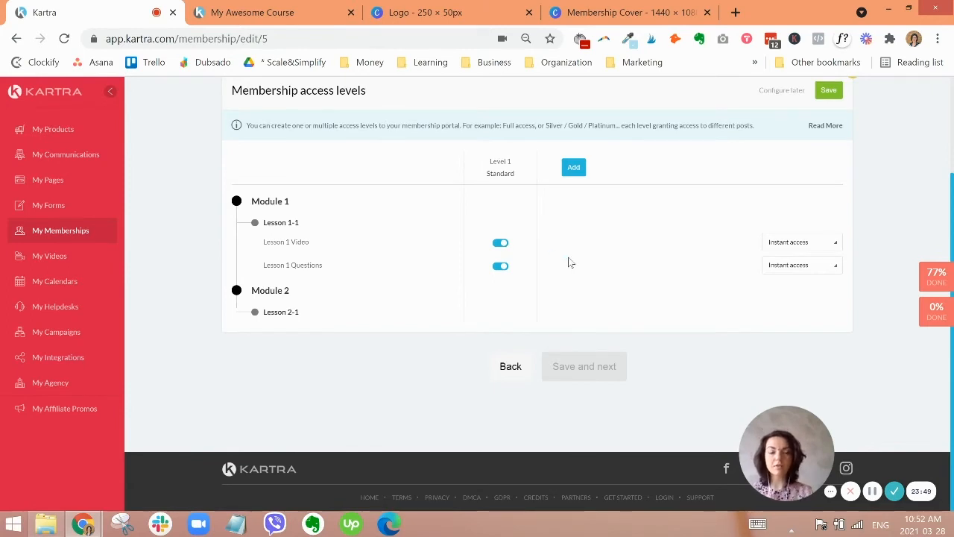
scroll(571, 263, "up", 1)
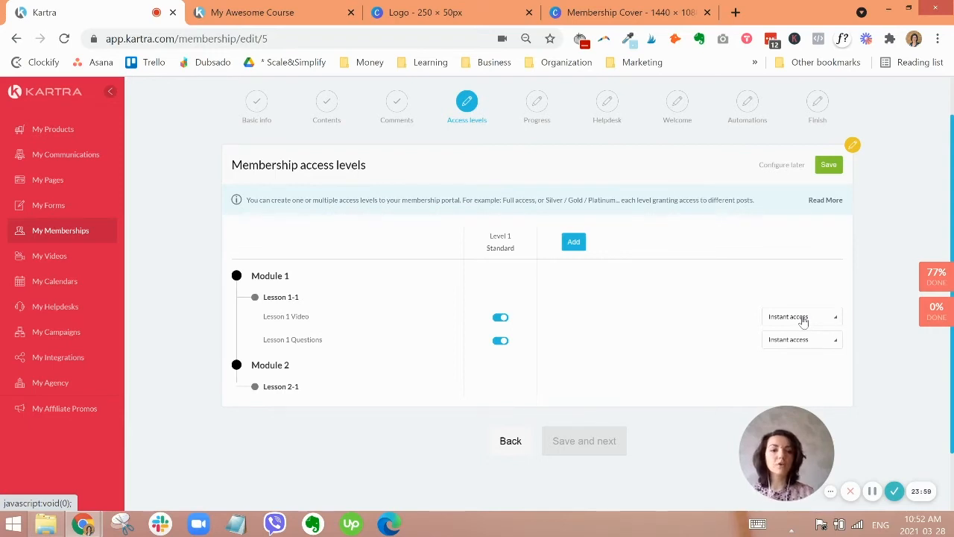
- Try unlocking Lesson 1 Questions 3 days after signup and on a specific date, then restore unlocking instantly upon signup
left_click(807, 346)
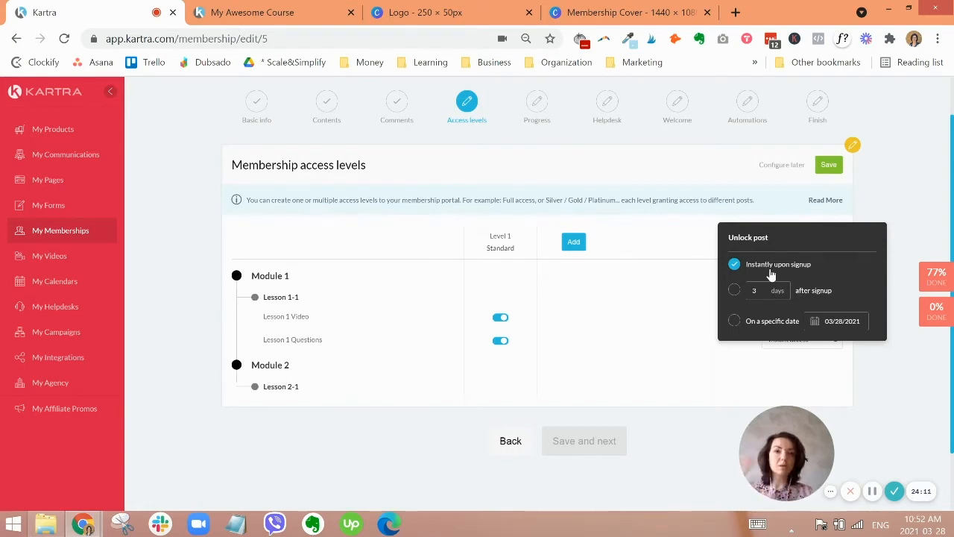
left_click(734, 291)
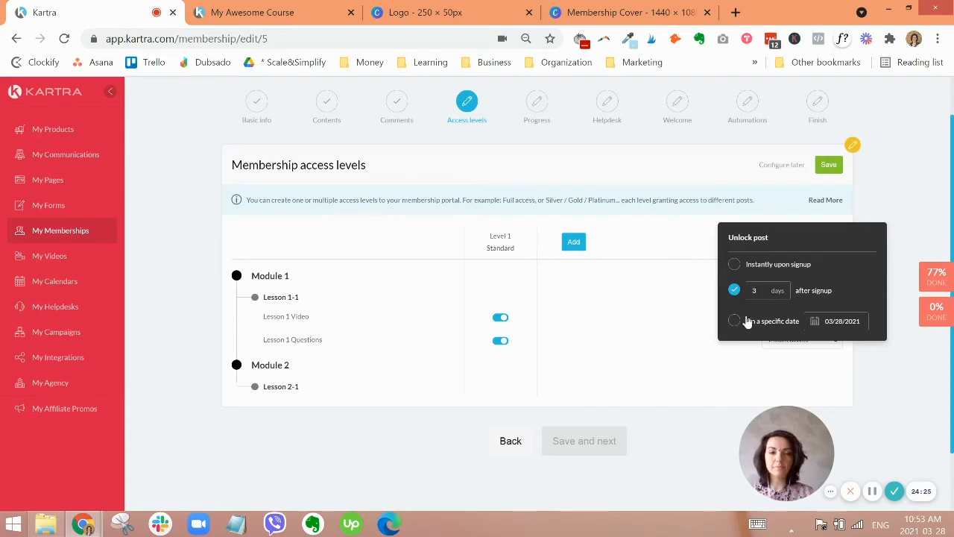
left_click(735, 321)
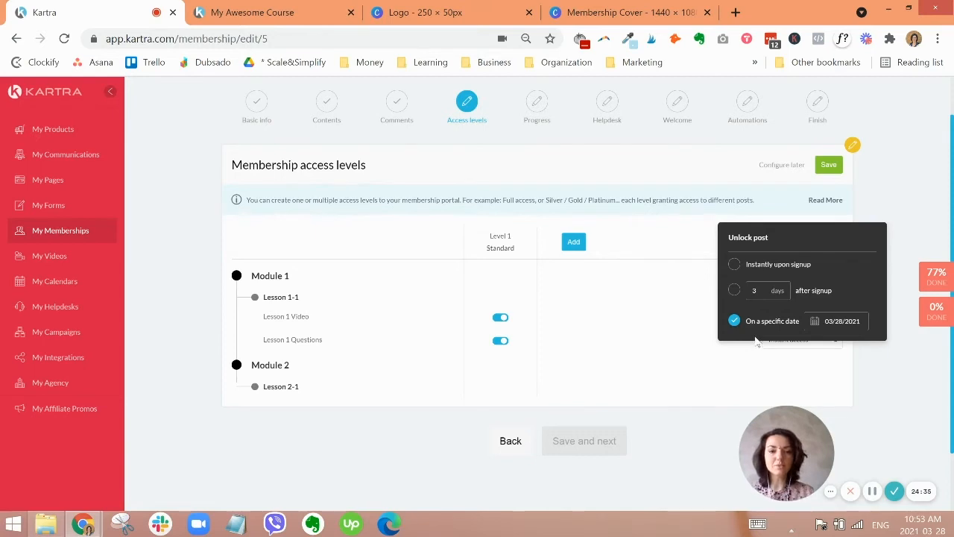
left_click(735, 266)
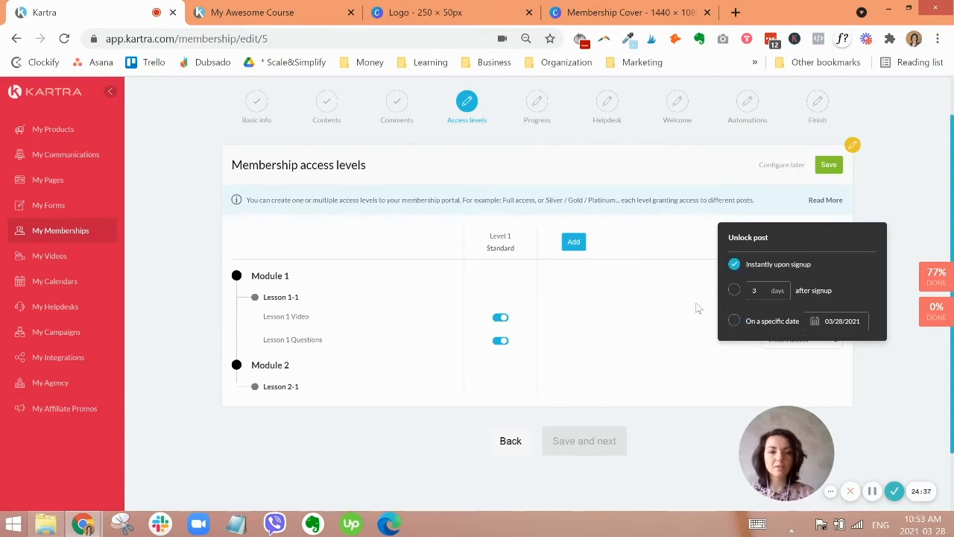
- Save the membership access levels and proceed to the Progress bar settings
left_click(829, 167)
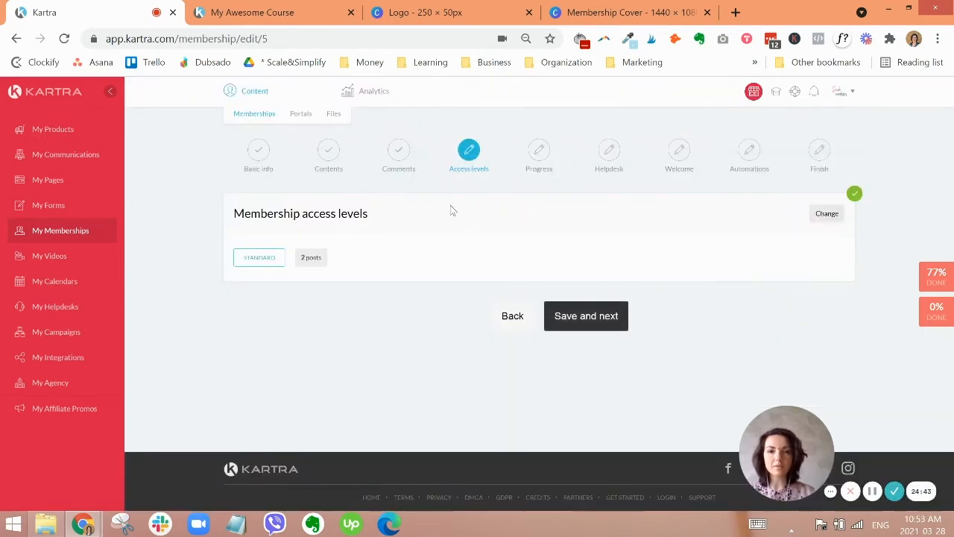
triple_click(353, 214)
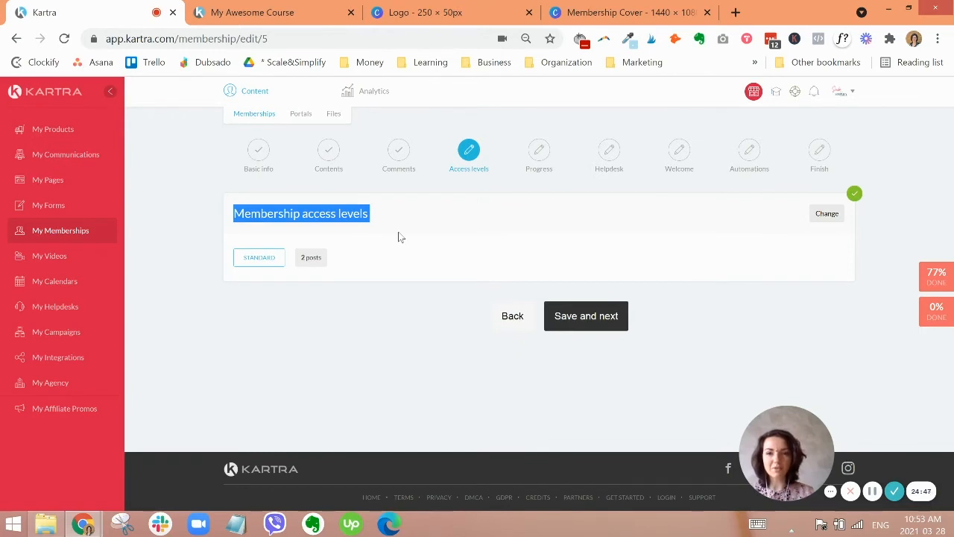
left_click(604, 327)
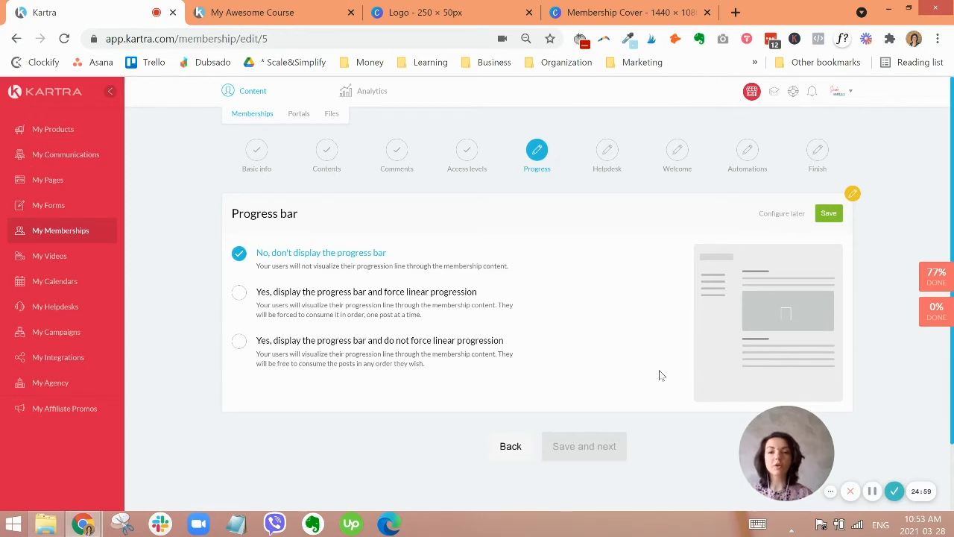
- Check the progress indicator in the live portal, then try the progress bar option with forced linear progression and review its Level 1 settings
left_click(252, 12)
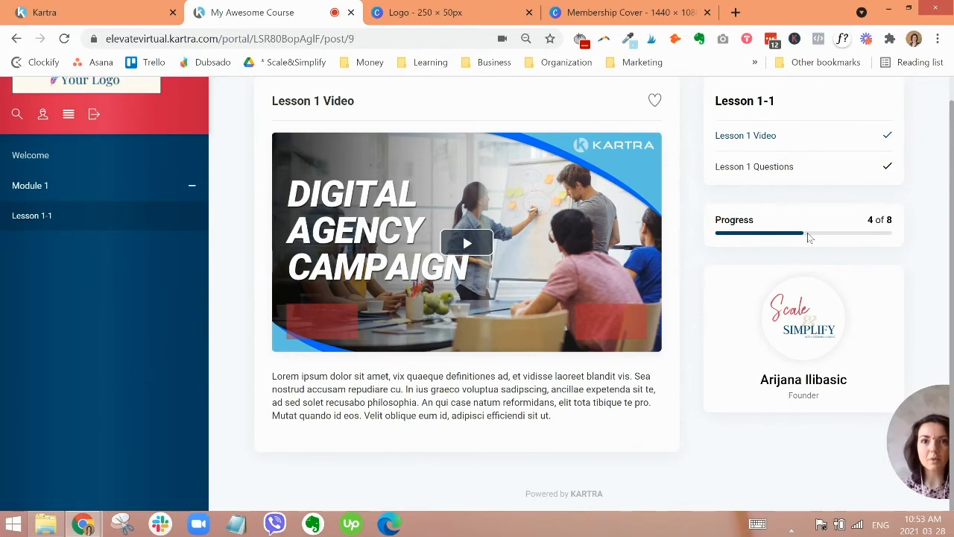
left_click(84, 17)
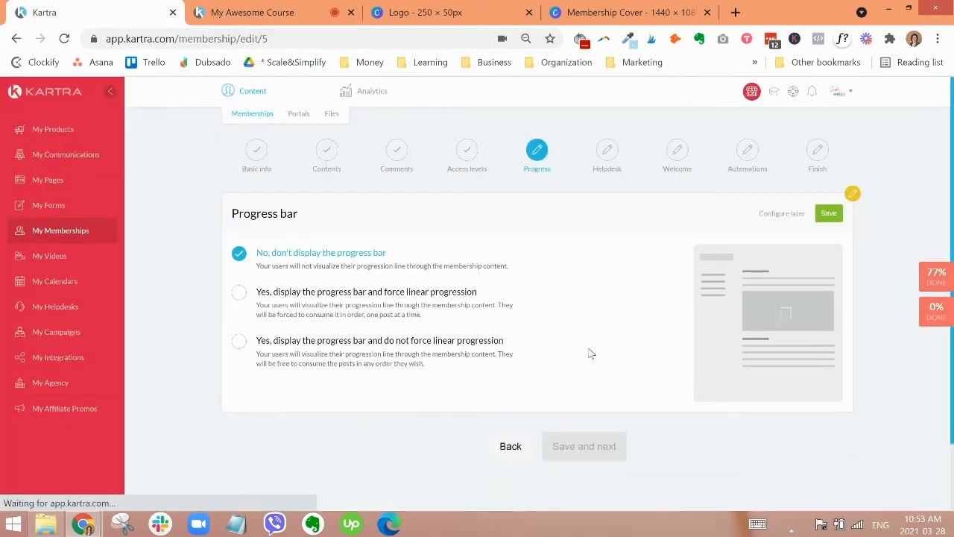
left_click(442, 309)
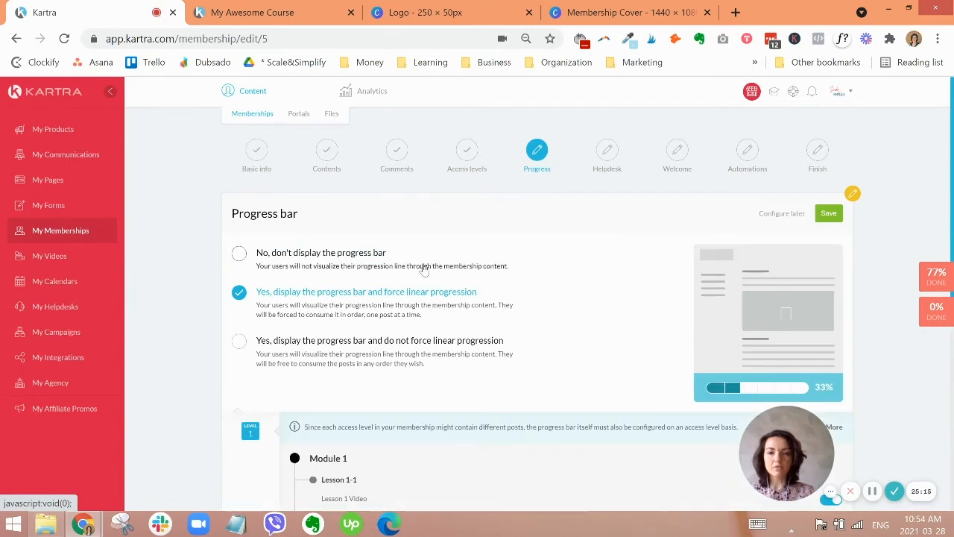
scroll(425, 311, "down", 2)
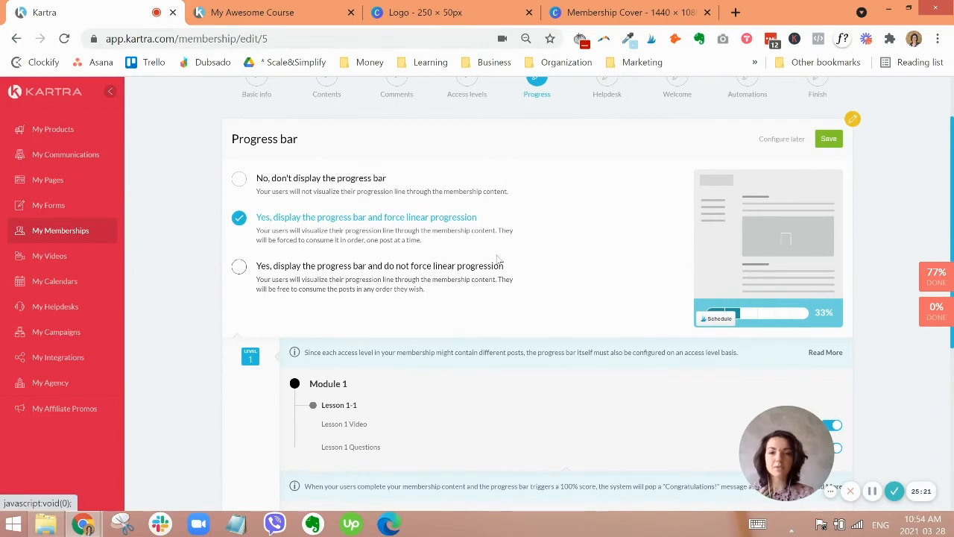
scroll(513, 263, "down", 2)
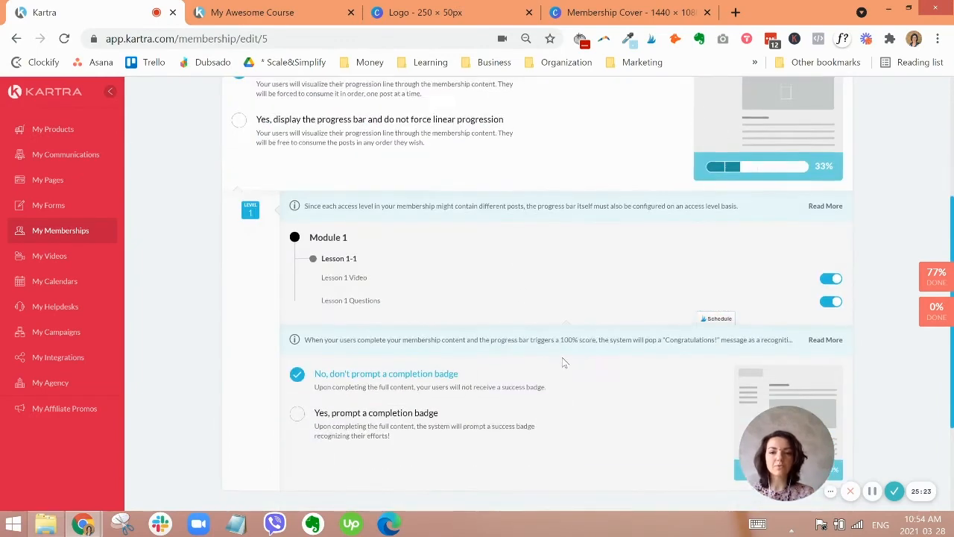
scroll(564, 359, "up", 4)
scroll(564, 361, "up", 2)
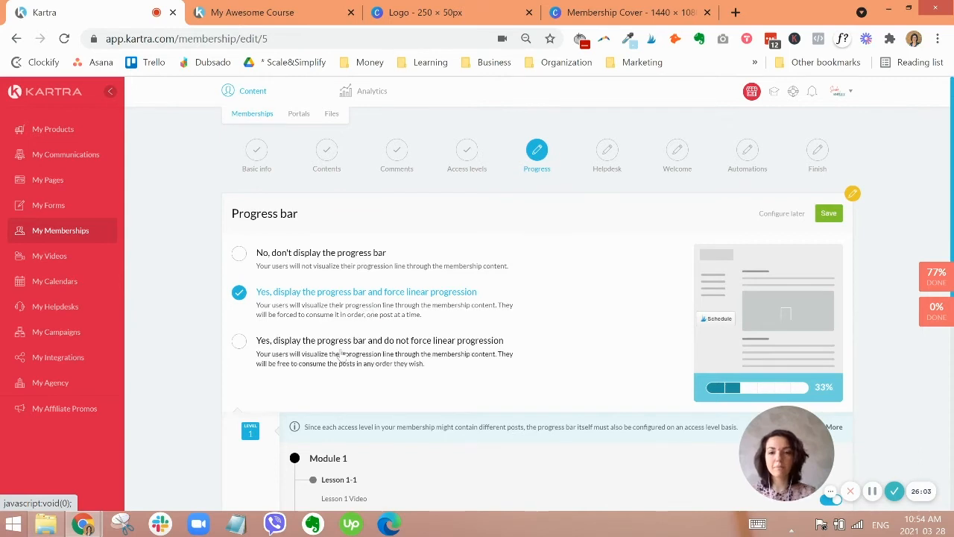
- Set the progress bar to display without forcing linear progression, and review the Level 1 posts and completion badge options
left_click(441, 362)
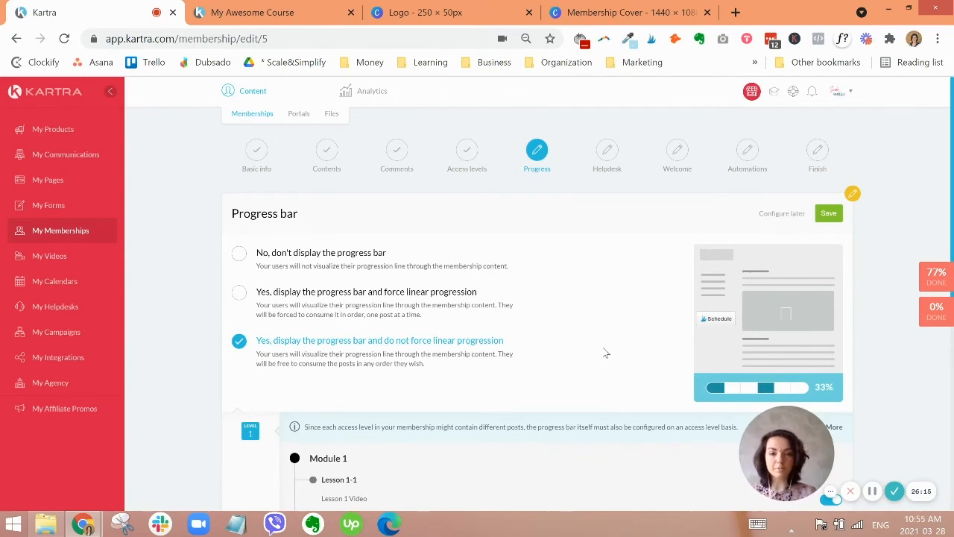
scroll(606, 354, "down", 3)
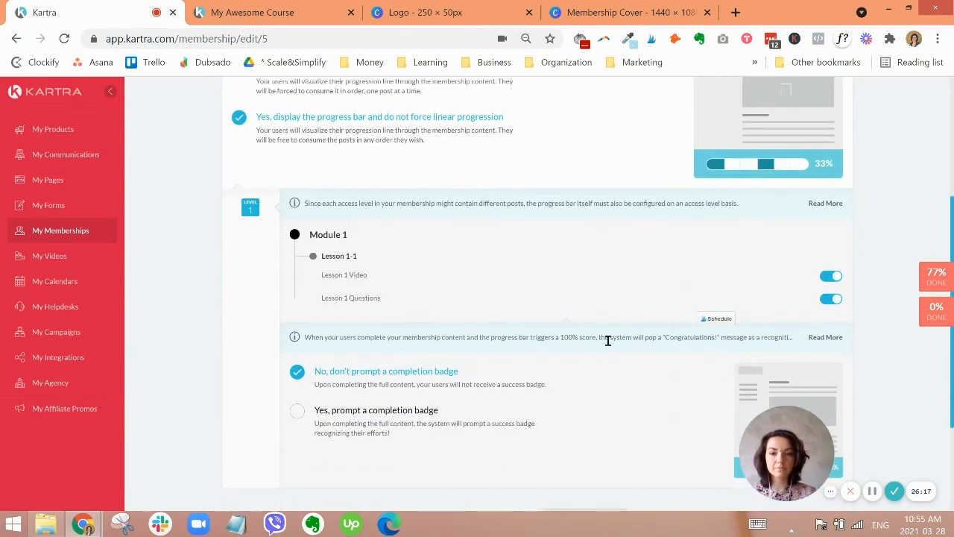
scroll(608, 340, "down", 1)
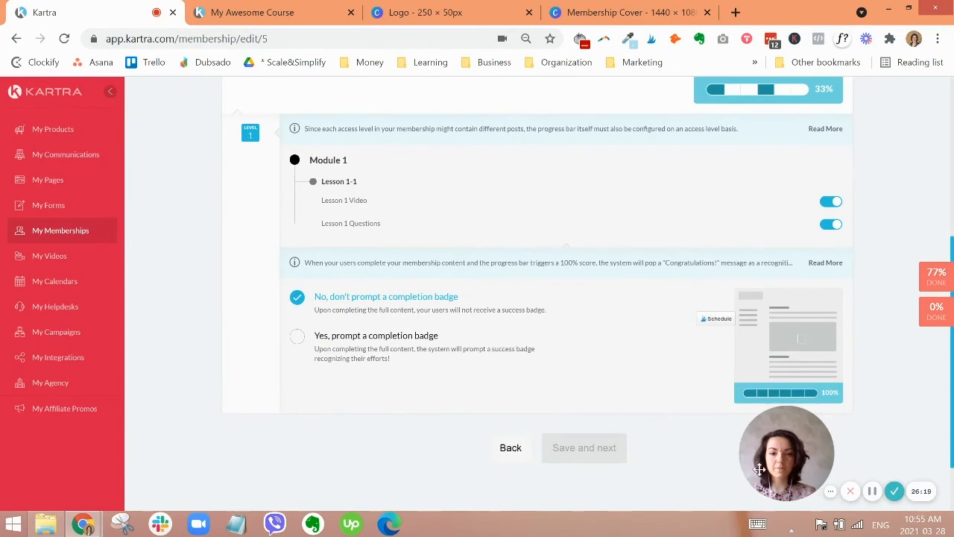
scroll(497, 273, "up", 3)
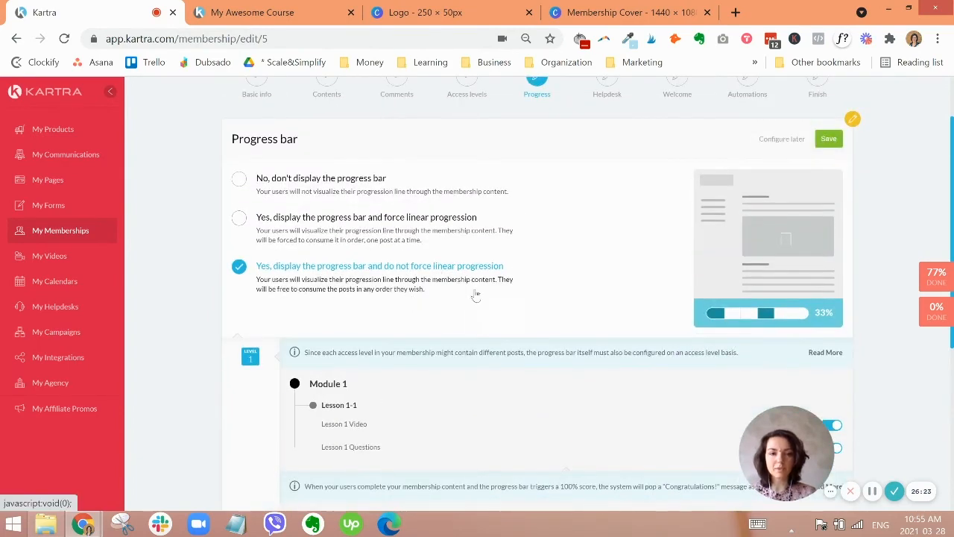
scroll(476, 295, "down", 3)
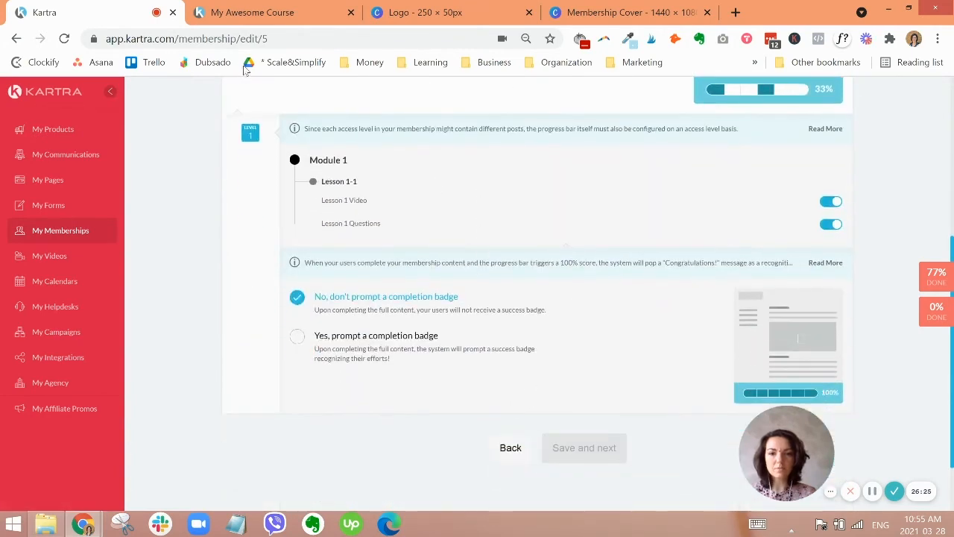
- Read the full completion badge note, then save the progress bar settings and proceed to the Helpdesk settings
scroll(567, 340, "down", 1)
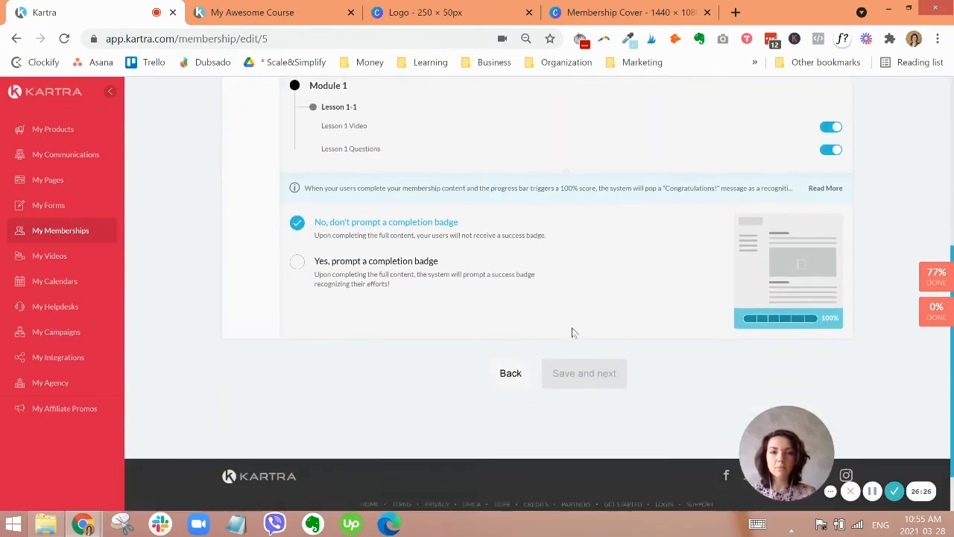
scroll(571, 329, "up", 1)
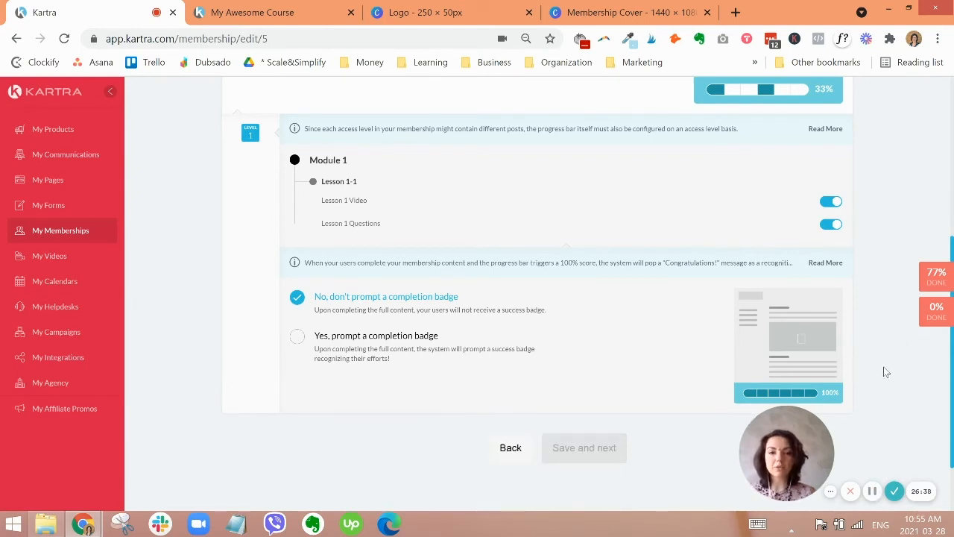
left_click(828, 262)
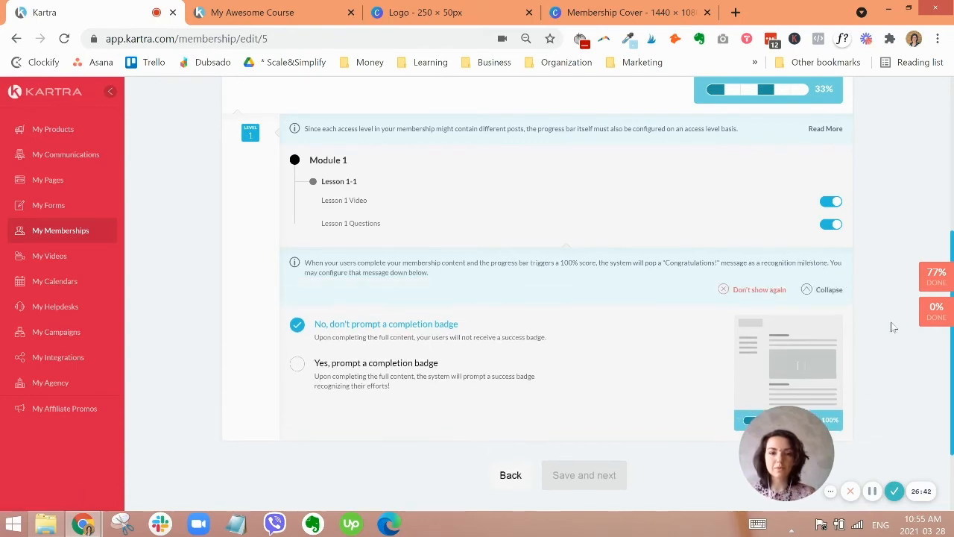
scroll(894, 328, "up", 1)
scroll(892, 325, "up", 3)
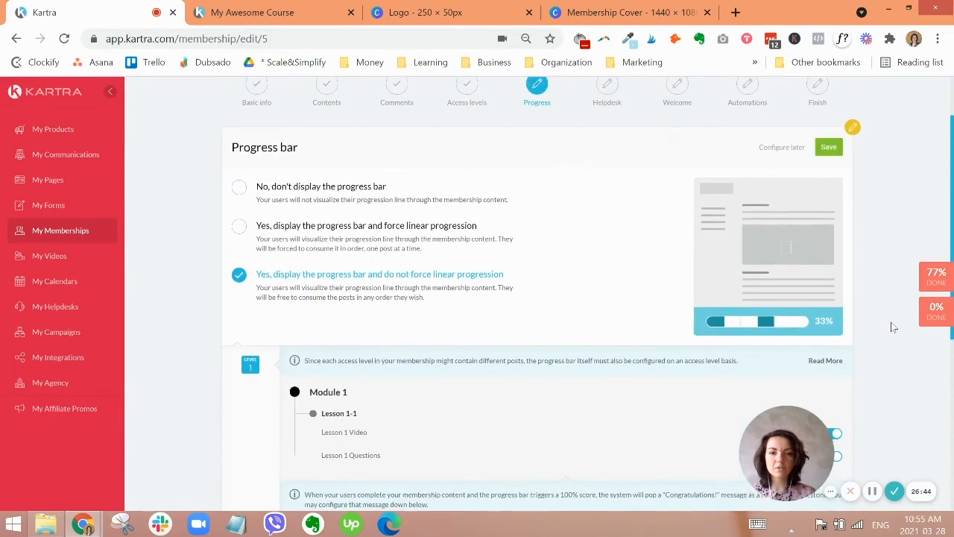
left_click(828, 215)
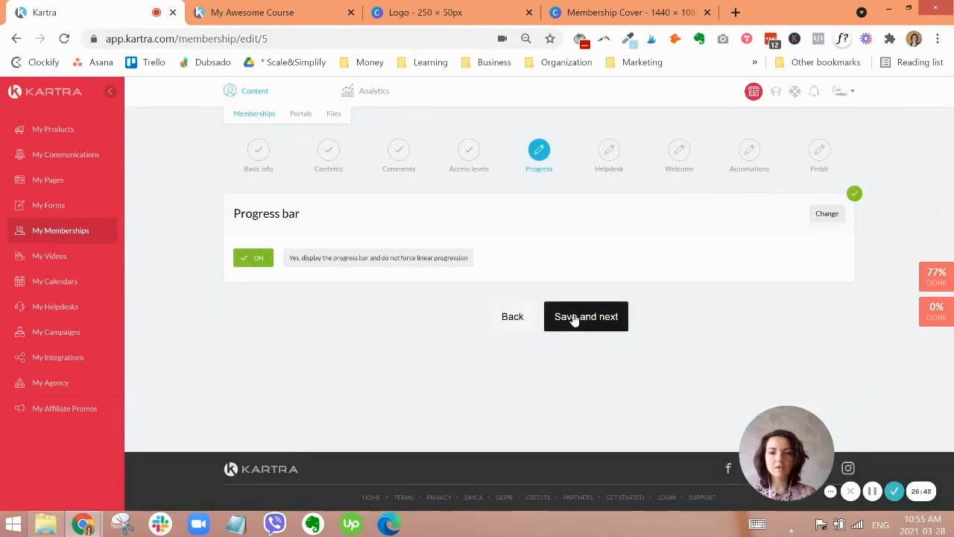
left_click(625, 325)
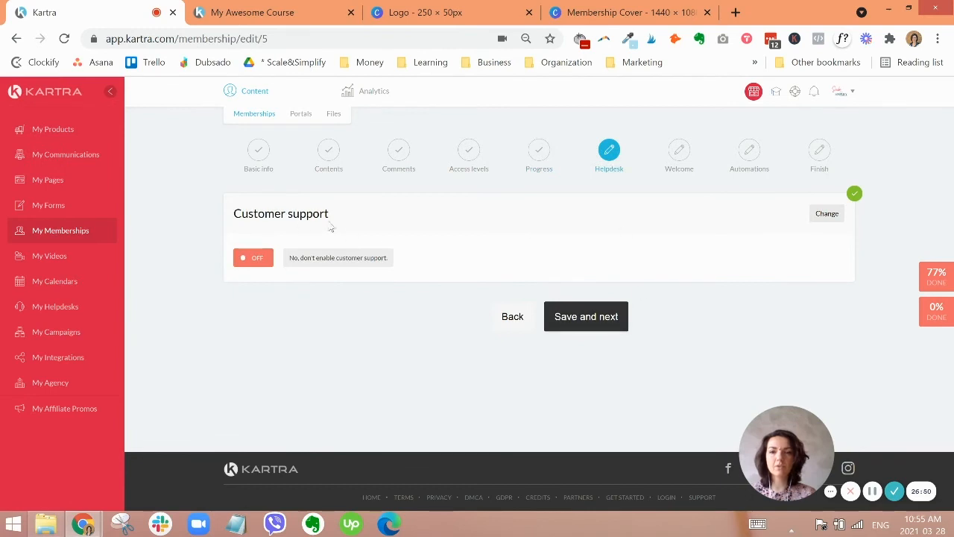
- Keep customer support disabled for the membership and proceed to the Welcome settings
triple_click(302, 214)
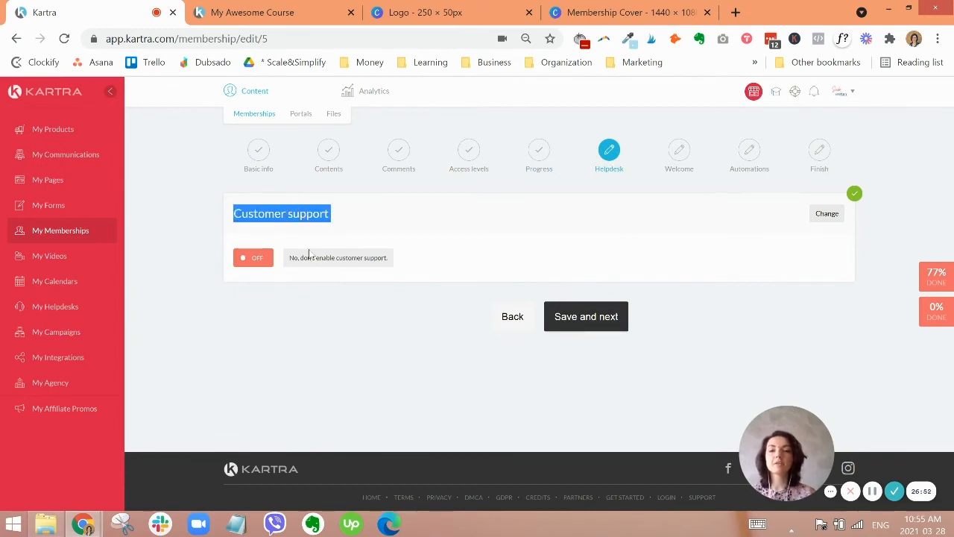
left_click(576, 270)
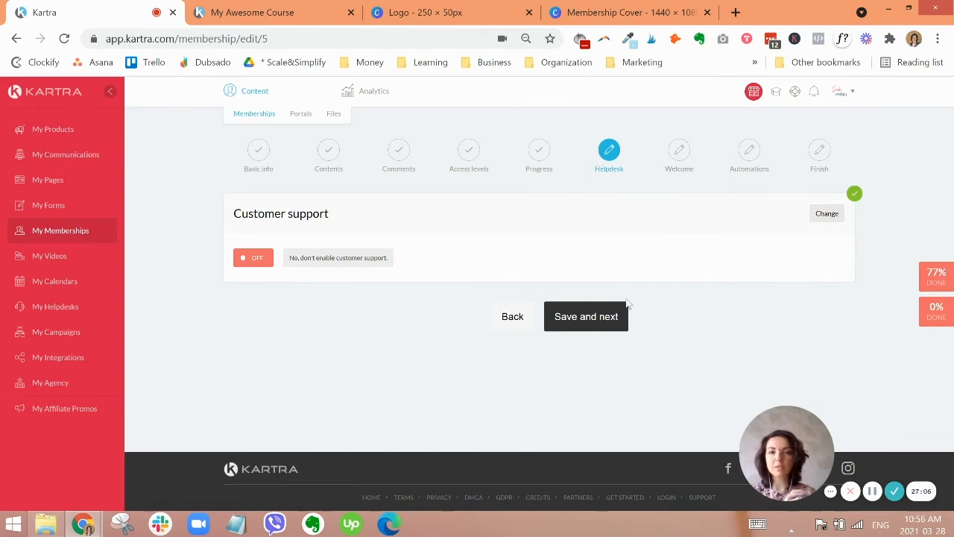
left_click(616, 319)
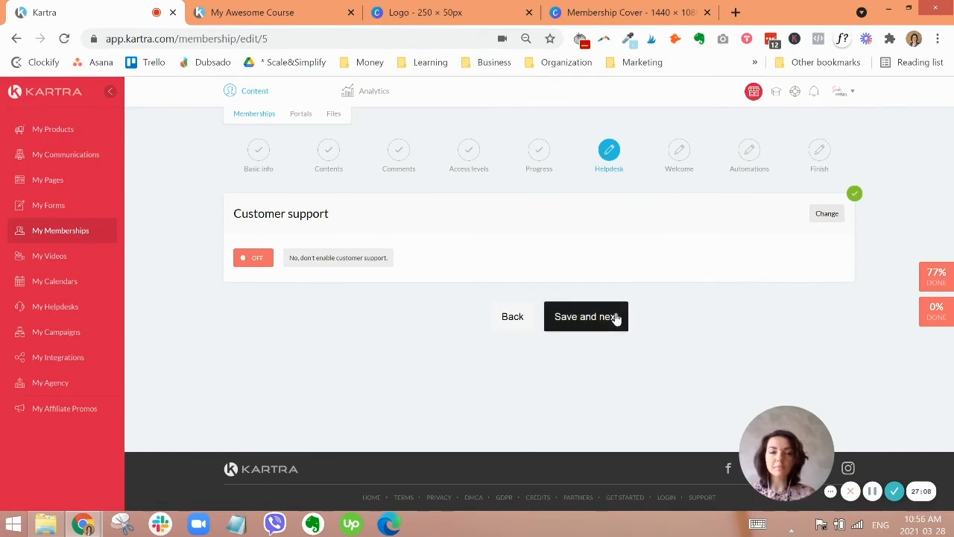
- Try the option without a welcome email, then restore sending a welcome email via KartraMail and save the sender settings
scroll(656, 298, "down", 1)
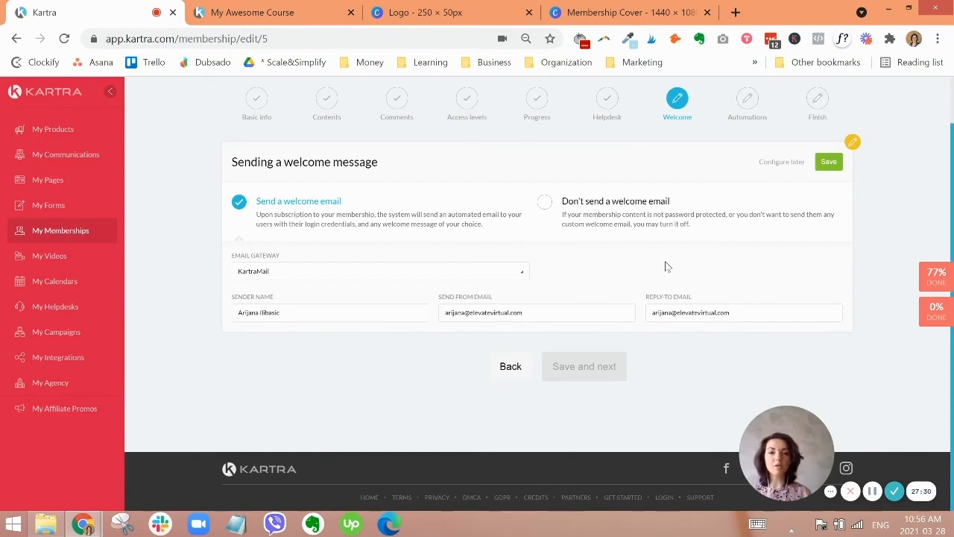
left_click(646, 209)
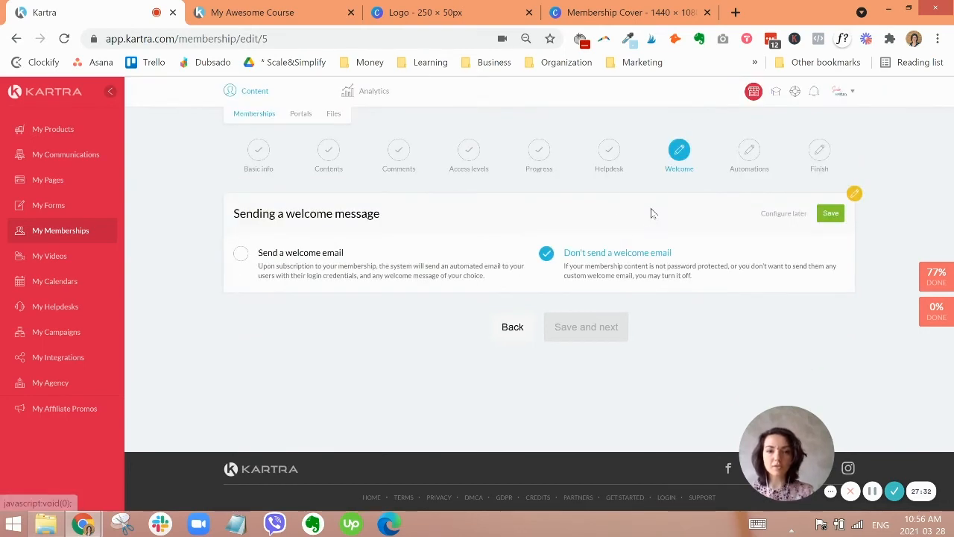
left_click(463, 247)
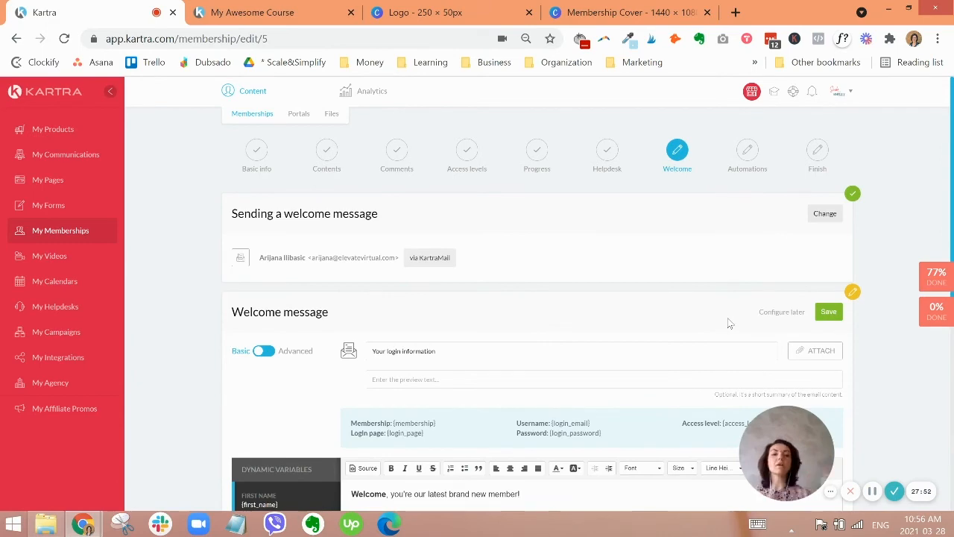
- Examine the welcome message's subject, preview text, login details and the membership variables available for it
scroll(685, 297, "down", 3)
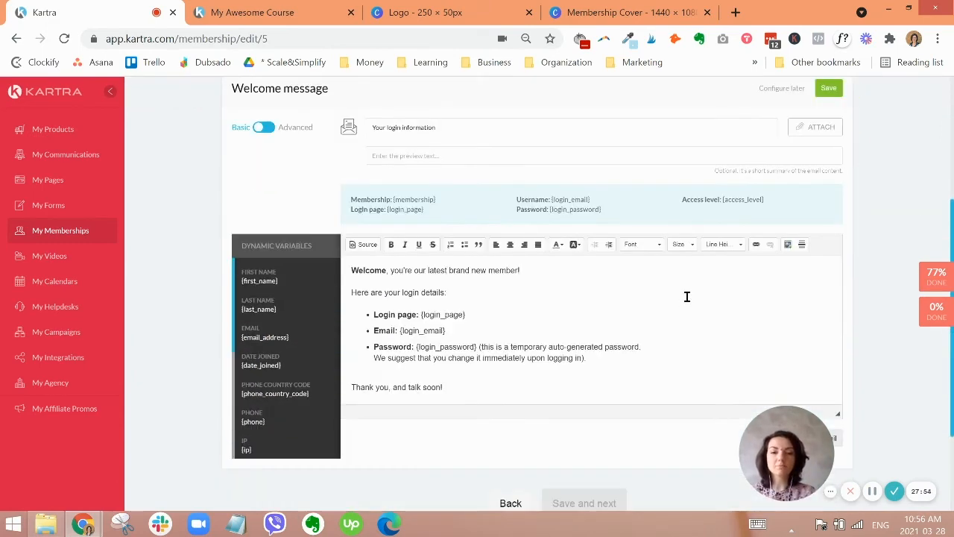
left_click(492, 388)
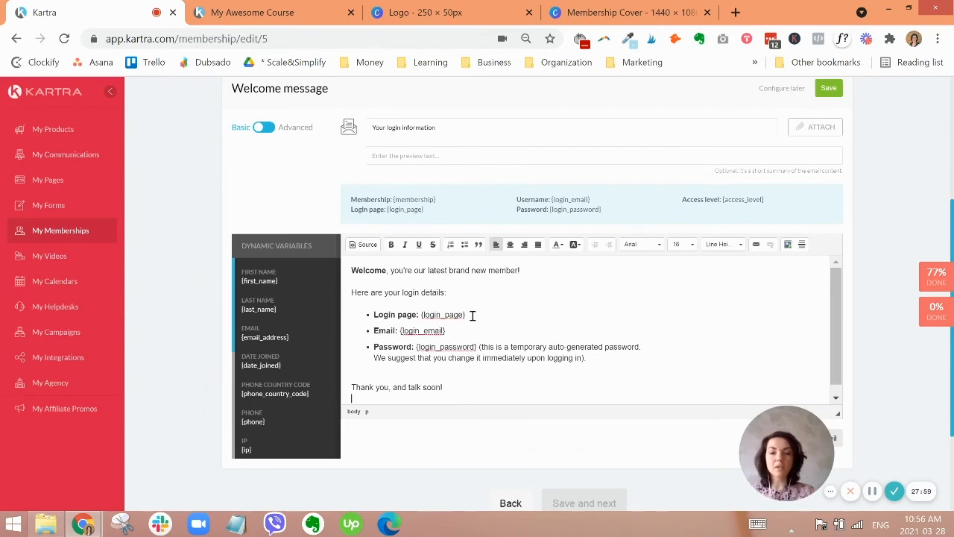
left_click_drag(472, 316, 401, 336)
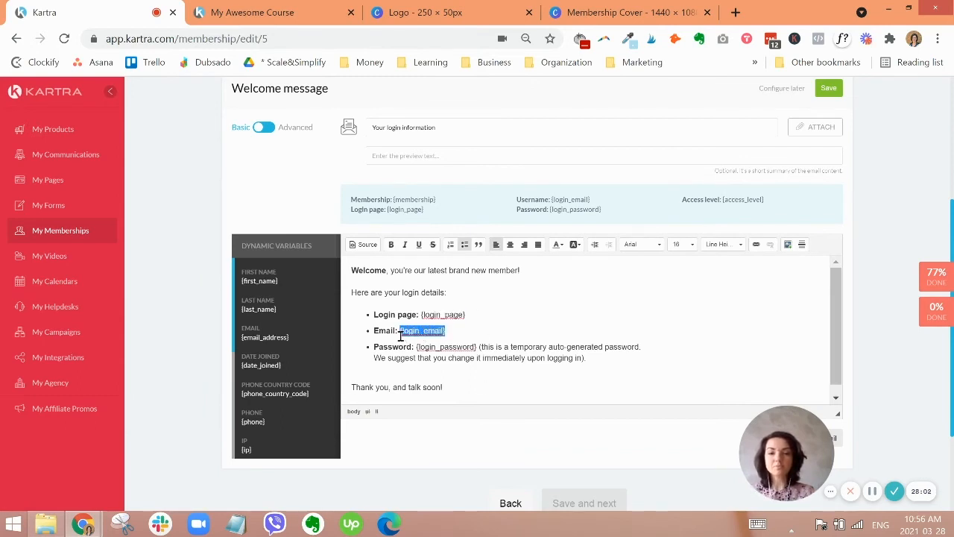
left_click(607, 361)
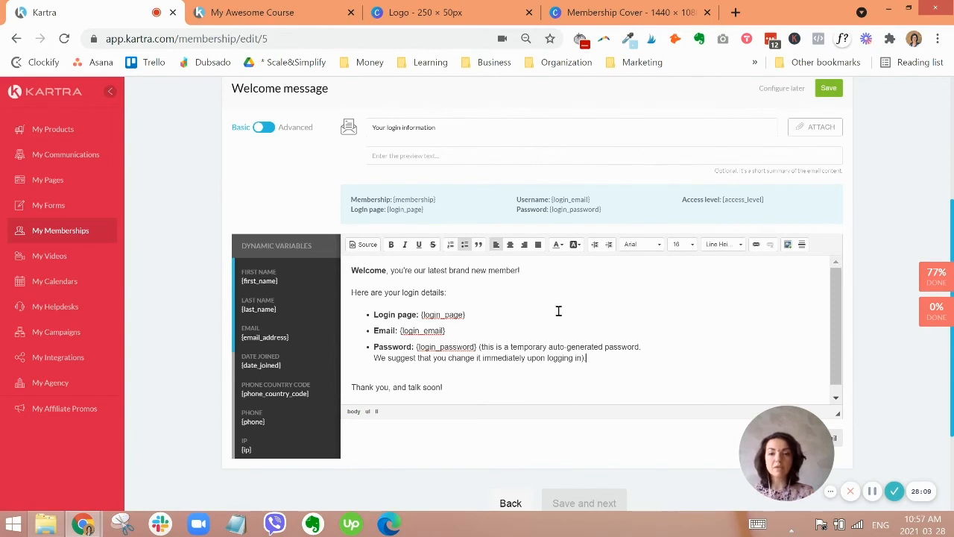
triple_click(452, 128)
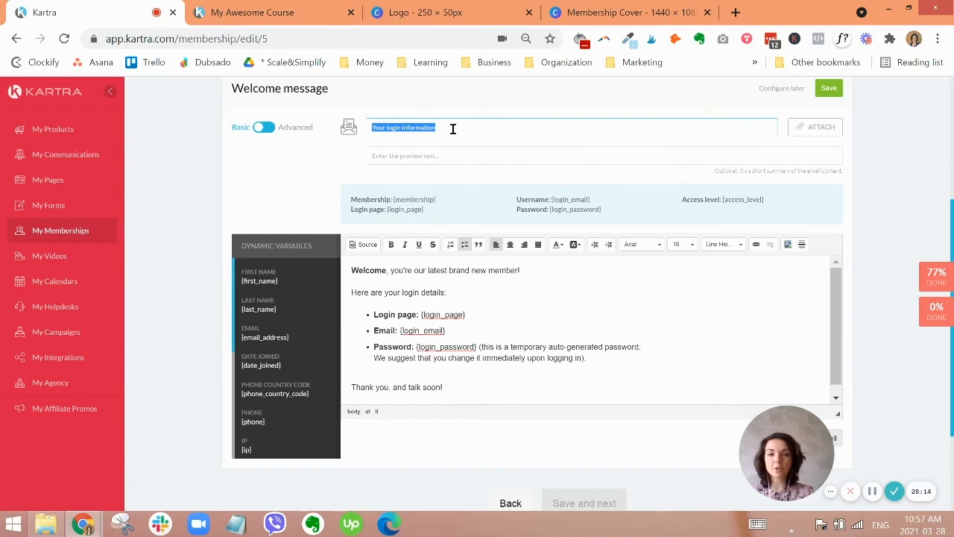
left_click(442, 158)
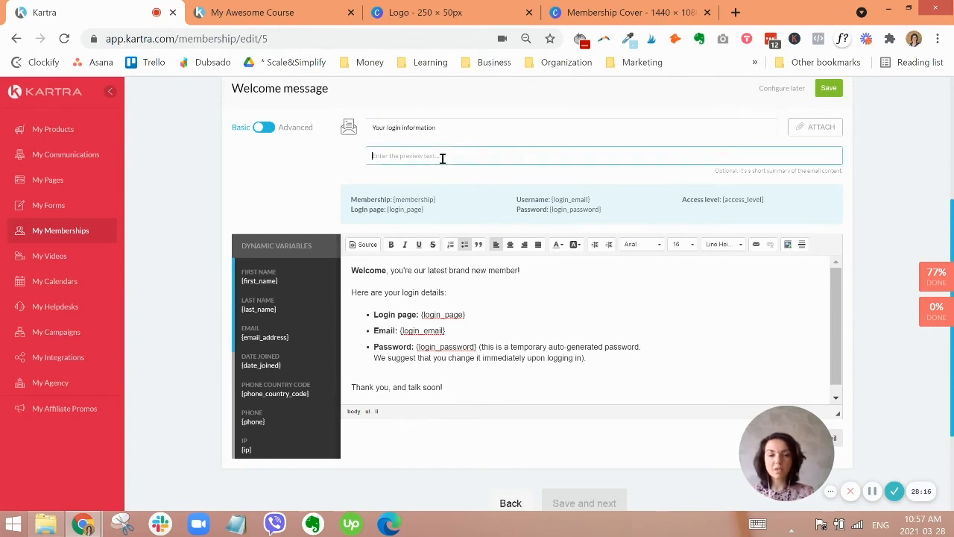
left_click_drag(352, 198, 789, 212)
left_click(608, 334)
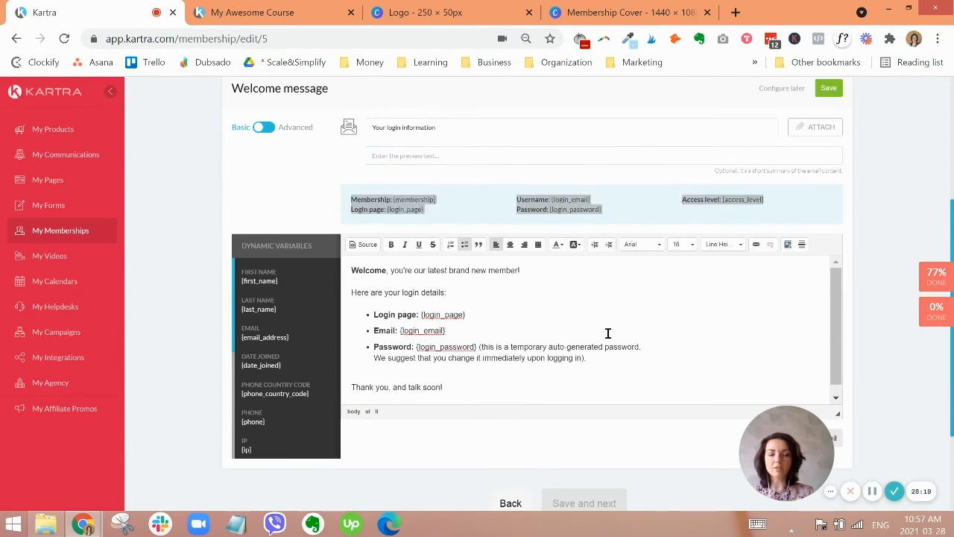
left_click(616, 212)
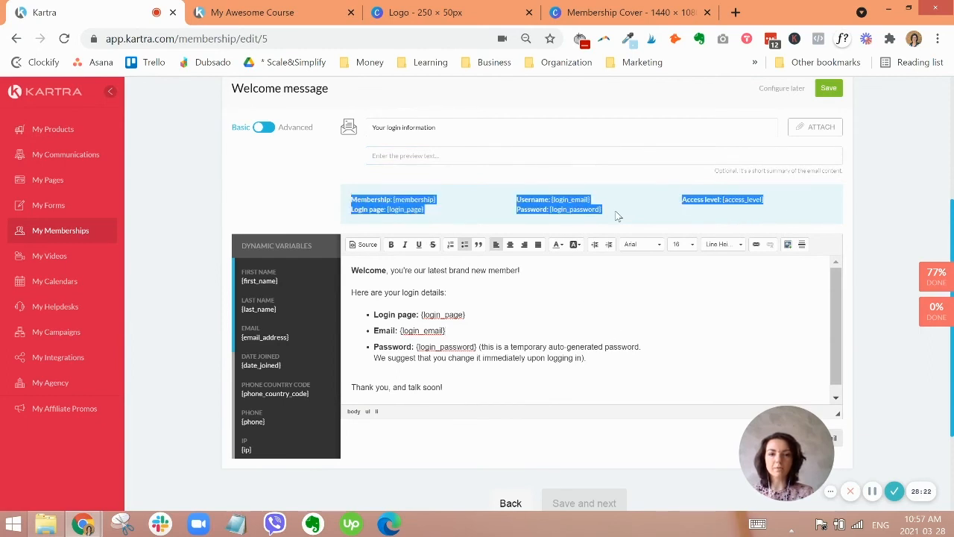
left_click(615, 215)
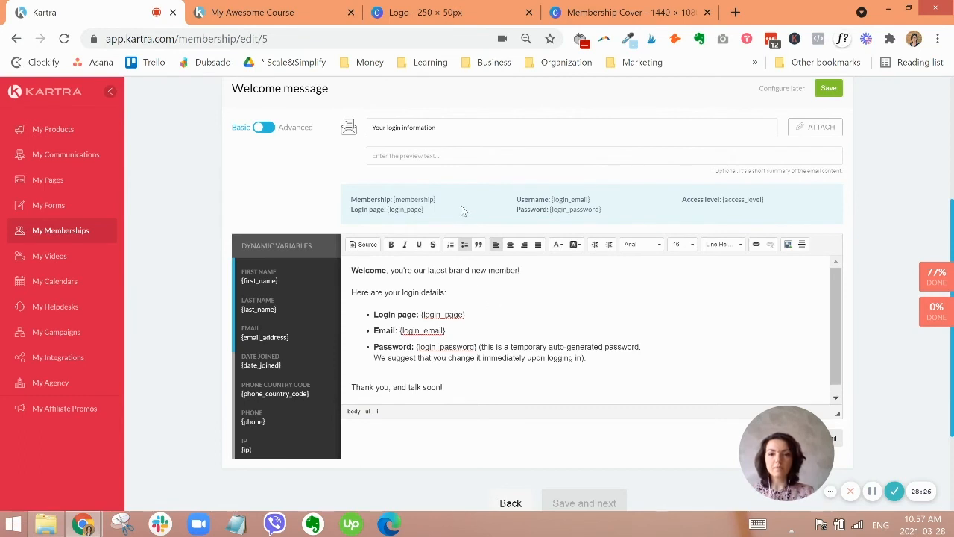
- Delete the {login_page} variable from the Login page line of the welcome message and paste the same variable back
left_click_drag(466, 314, 419, 316)
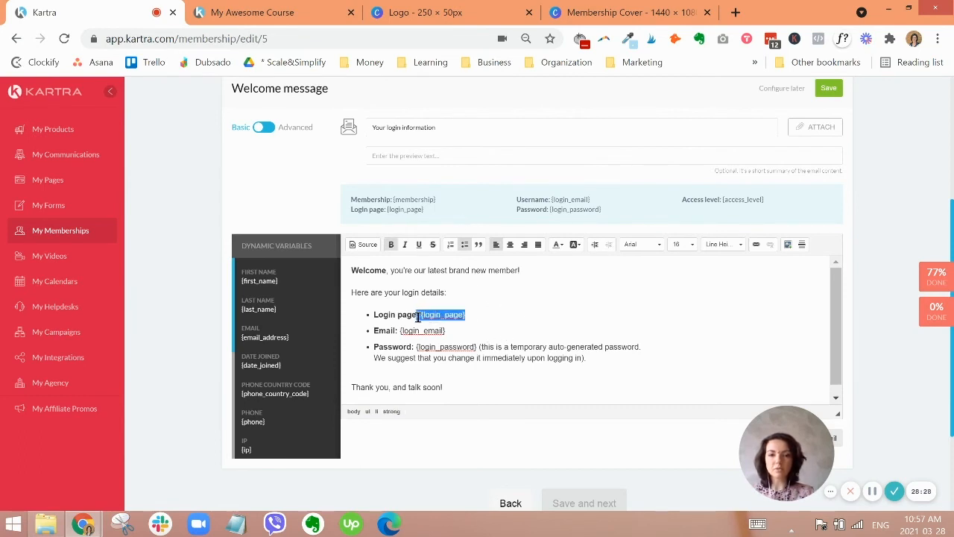
left_click_drag(424, 209, 388, 211)
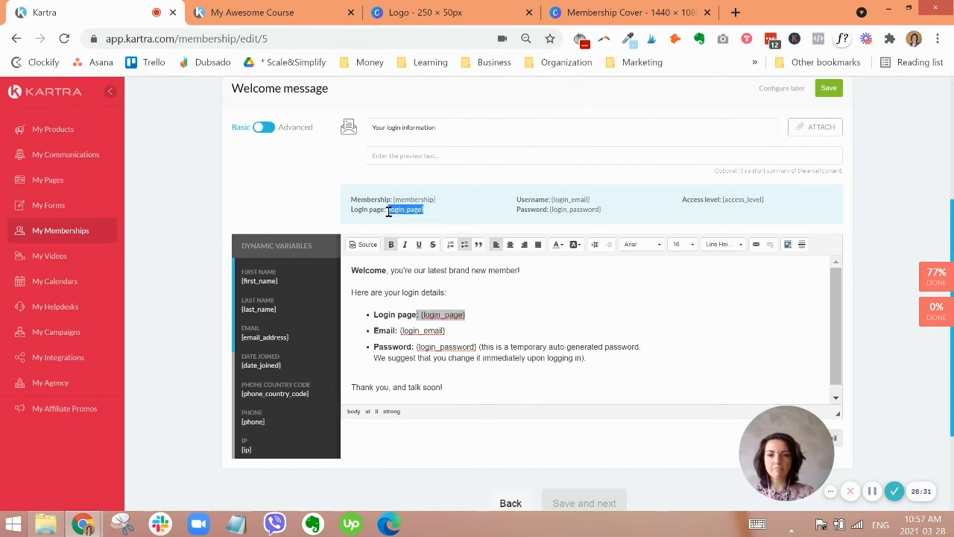
left_click(453, 315)
left_click_drag(477, 313, 419, 314)
key("ctrl+c")
key("BackSpace")
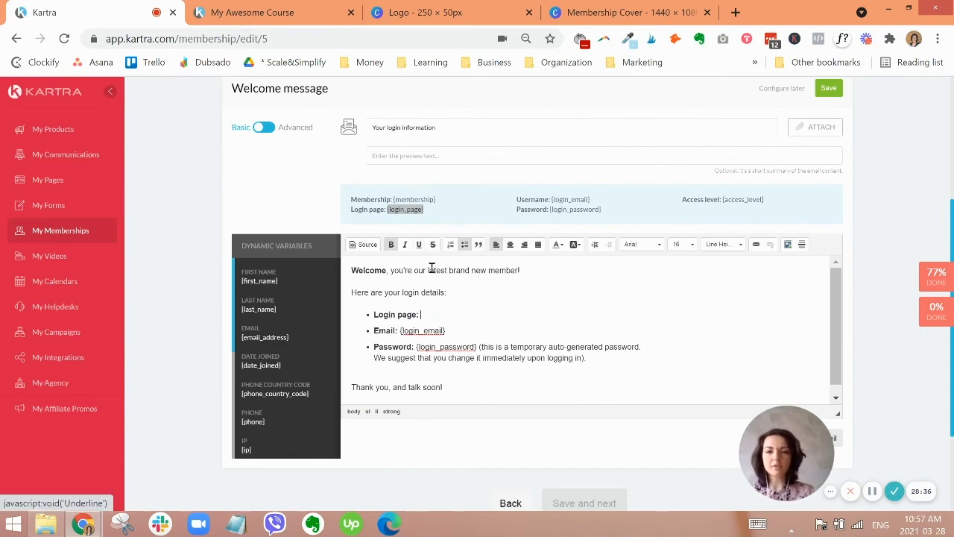
left_click(430, 211)
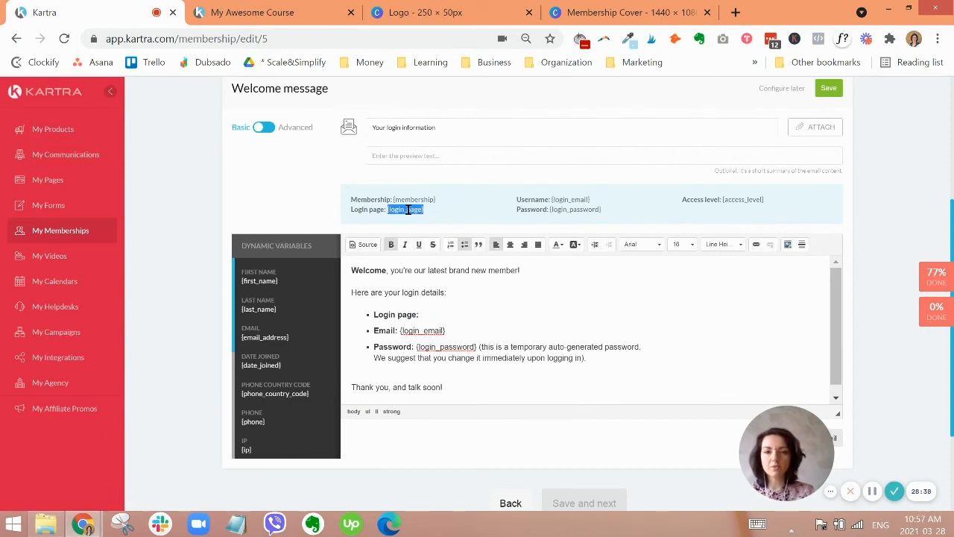
left_click(439, 313)
key("ctrl+v")
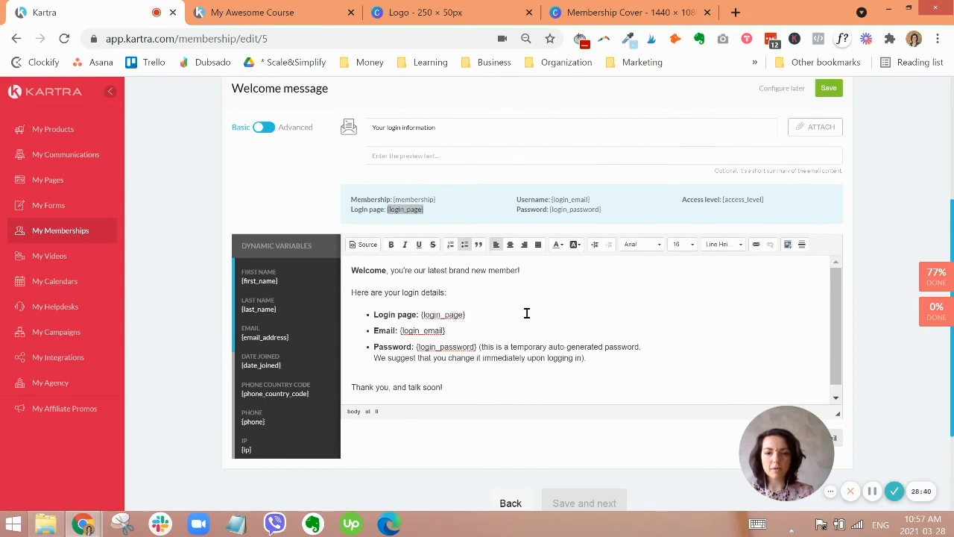
- Examine the password, access level and membership variables, then the login details list and temporary password note in the welcome message
left_click_drag(550, 210, 601, 210)
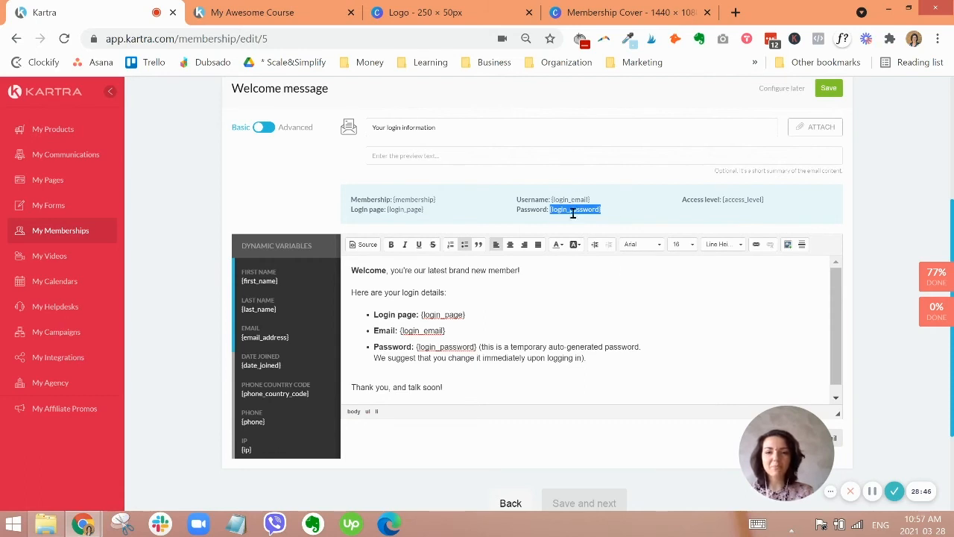
left_click(554, 316)
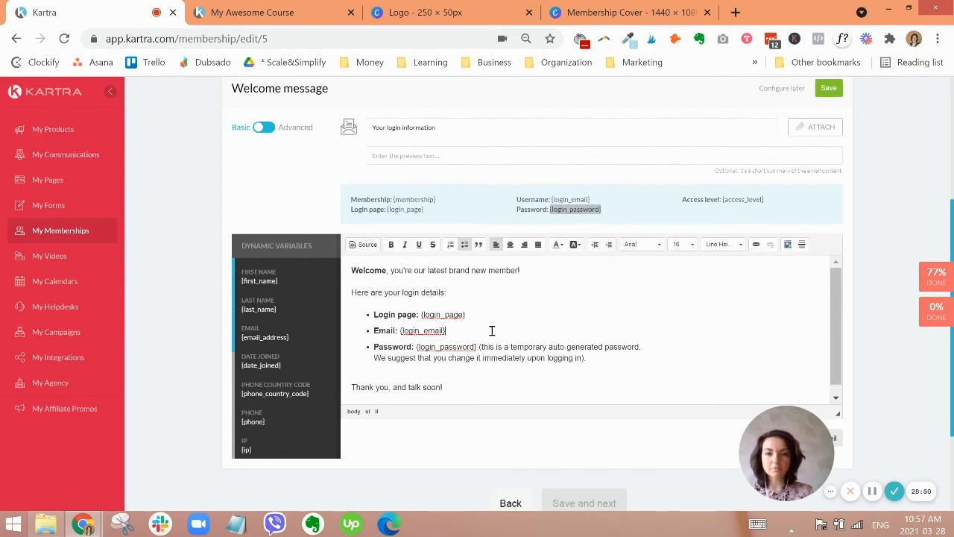
triple_click(707, 200)
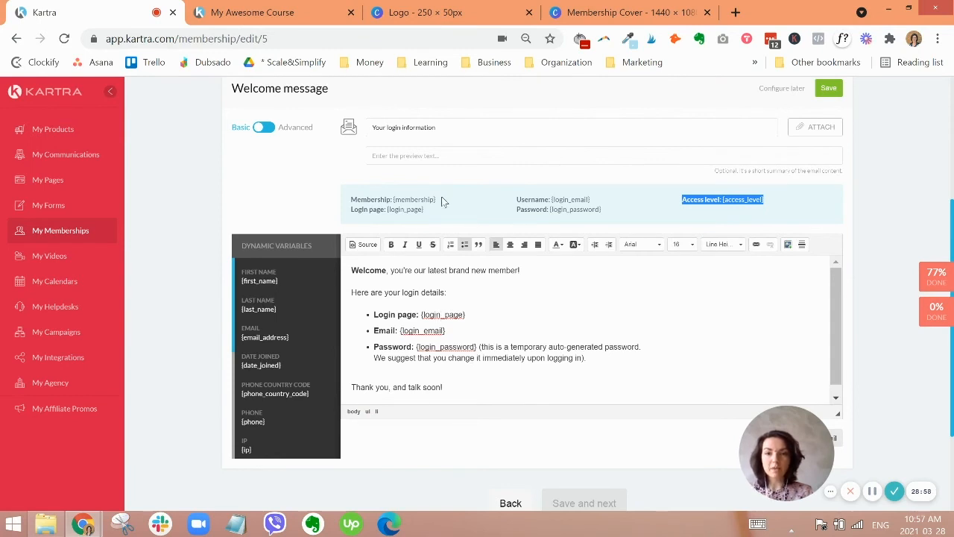
left_click_drag(442, 198, 395, 199)
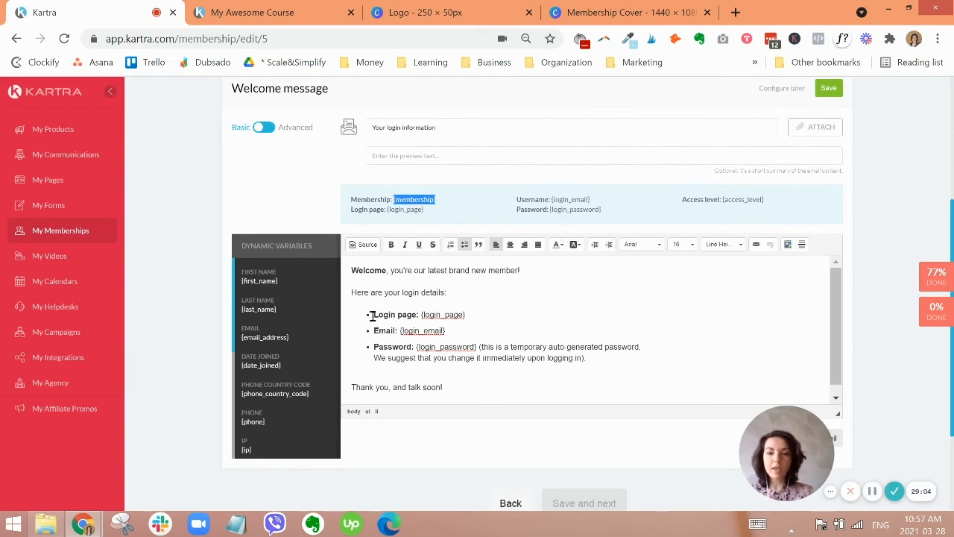
left_click_drag(371, 317, 614, 370)
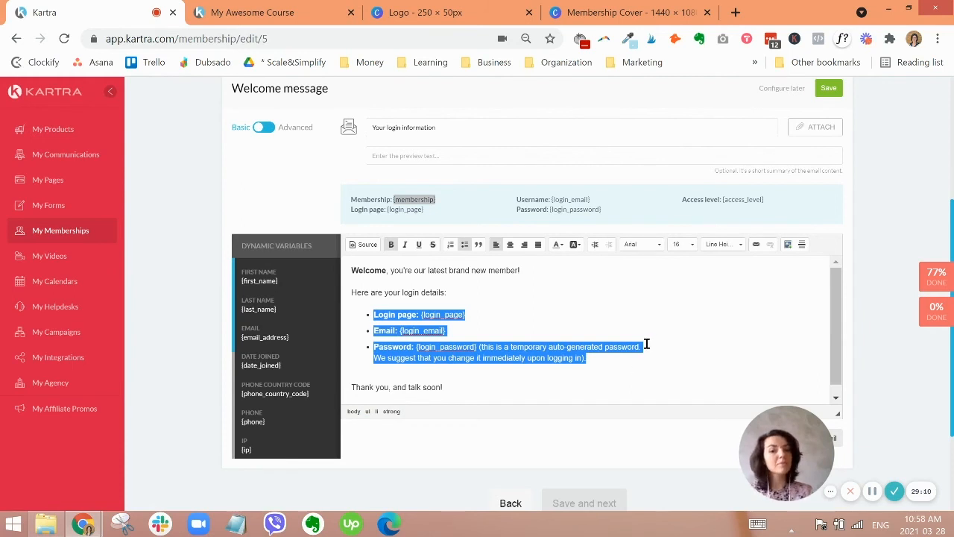
left_click(472, 334)
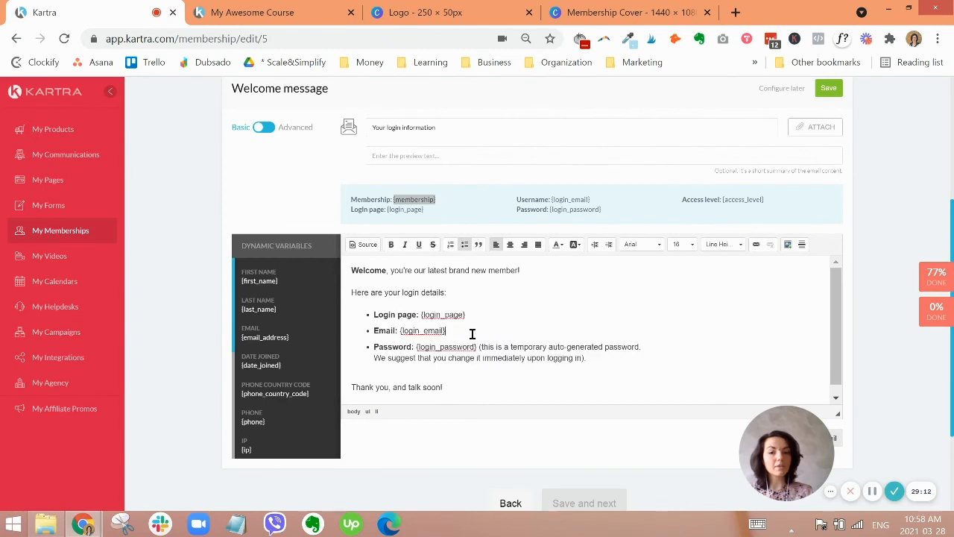
left_click_drag(478, 347, 419, 350)
left_click_drag(629, 363, 492, 351)
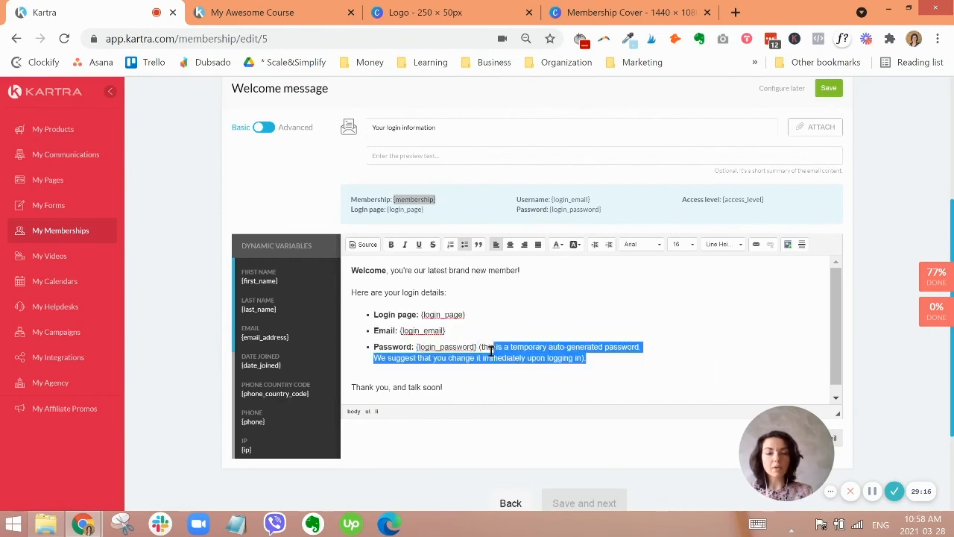
left_click(671, 314)
left_click(637, 360)
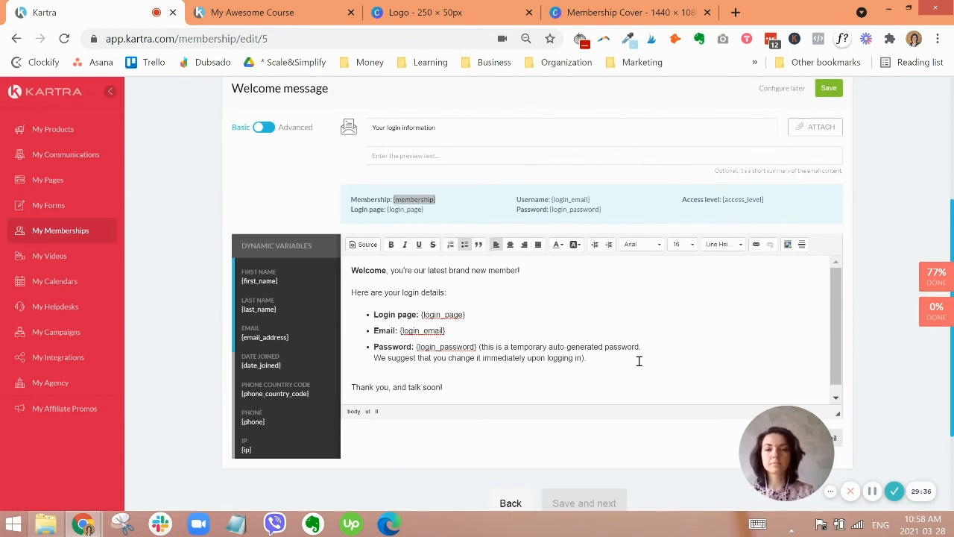
scroll(639, 361, "down", 1)
left_click(483, 378)
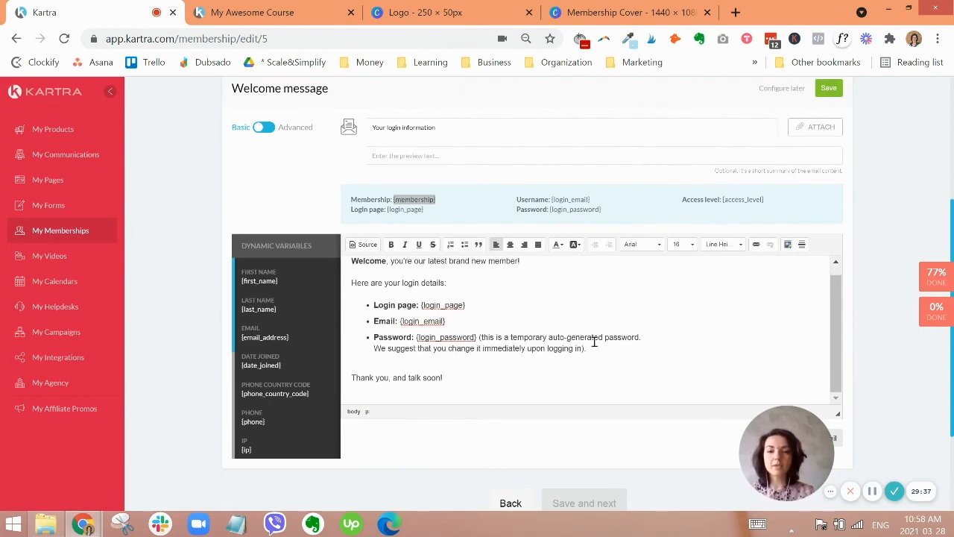
- Review the login details in the welcome message, save it and continue to the membership's automations
left_click_drag(589, 347, 373, 302)
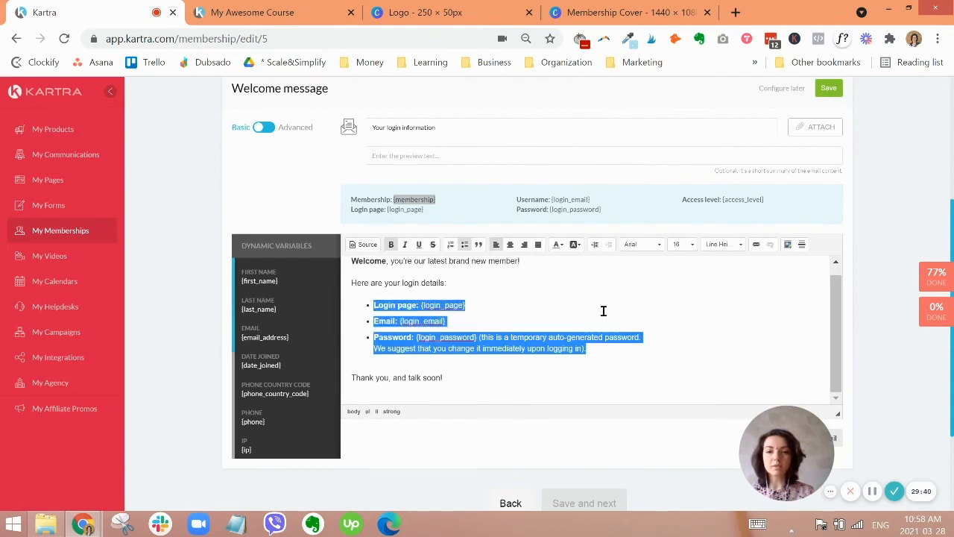
scroll(582, 318, "up", 1)
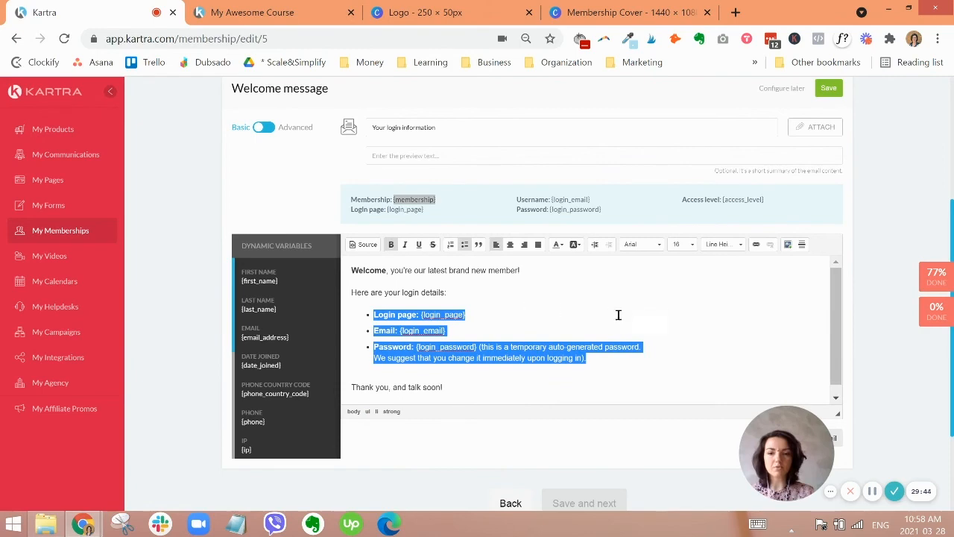
scroll(730, 302, "up", 3)
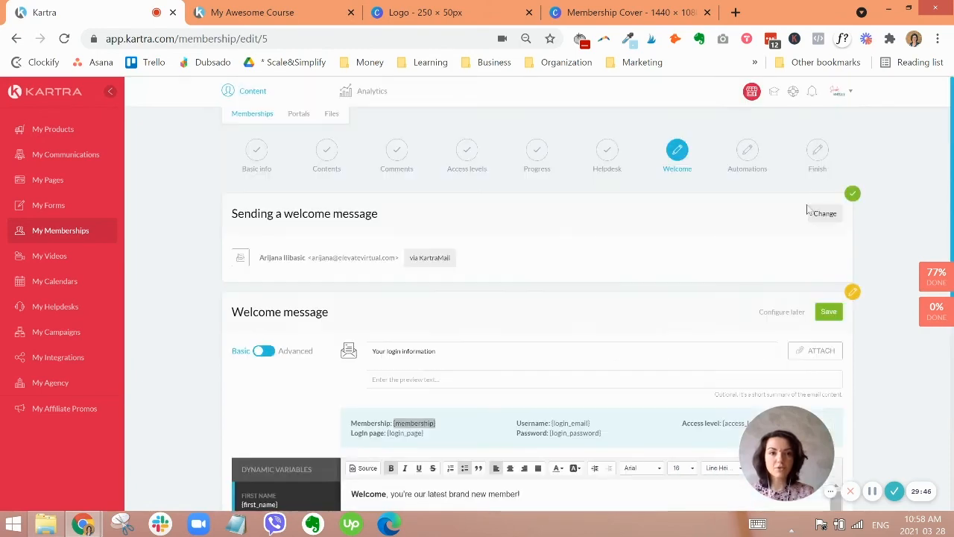
left_click(827, 312)
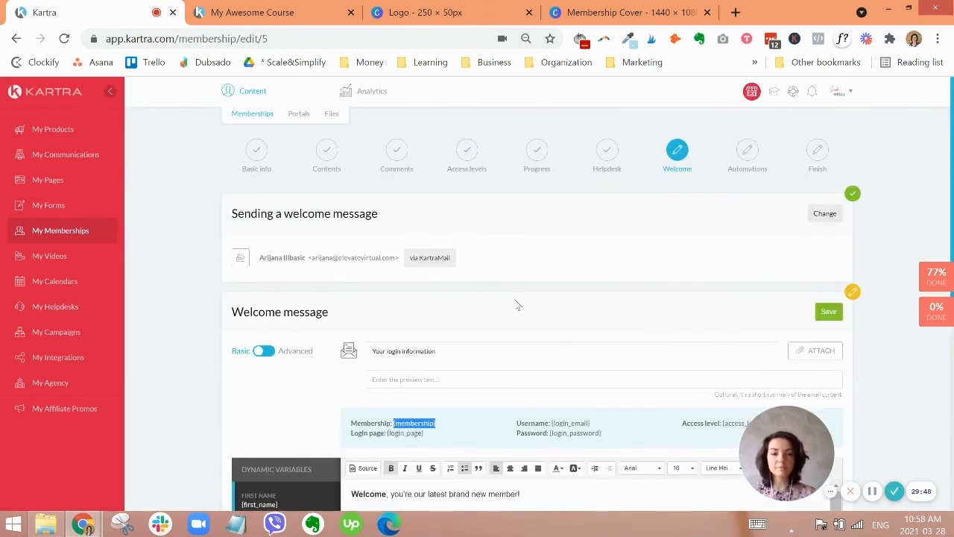
left_click(613, 416)
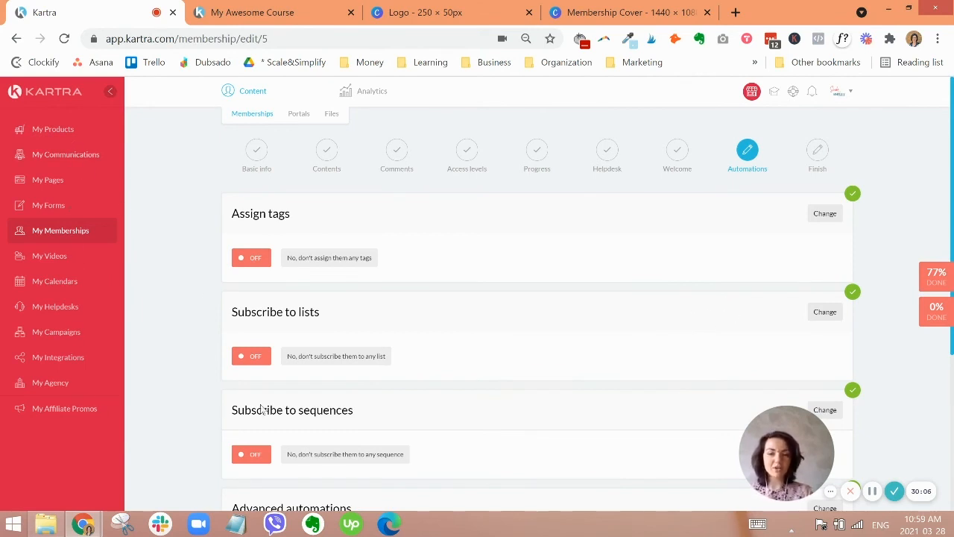
- Examine the automation settings for assigning tags, subscribing to lists and sequences, and advanced automations
scroll(583, 346, "down", 3)
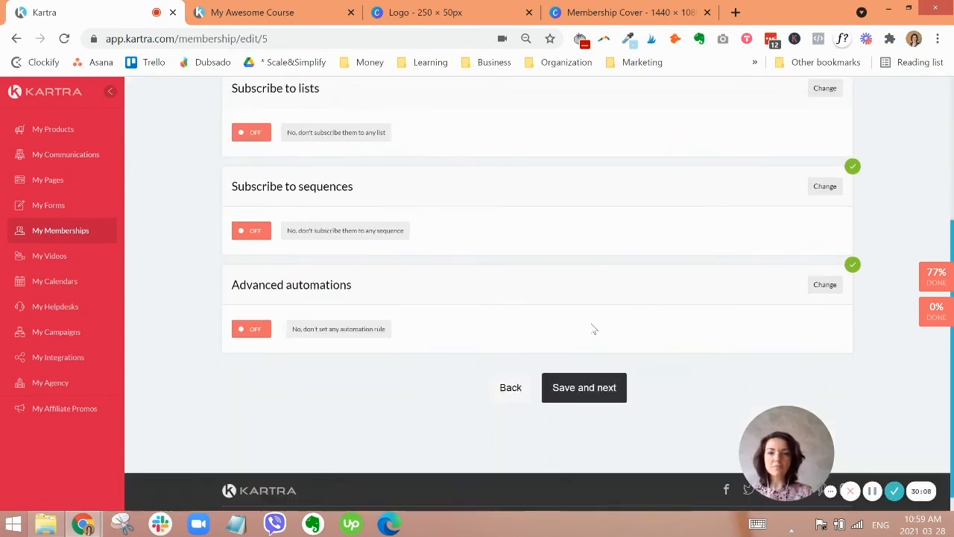
scroll(594, 330, "up", 2)
scroll(603, 328, "up", 1)
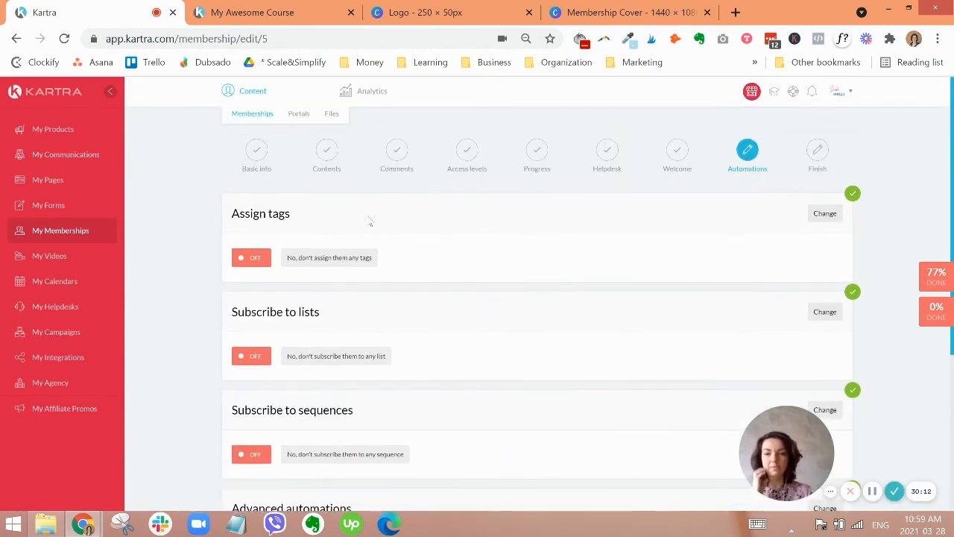
double_click(264, 213)
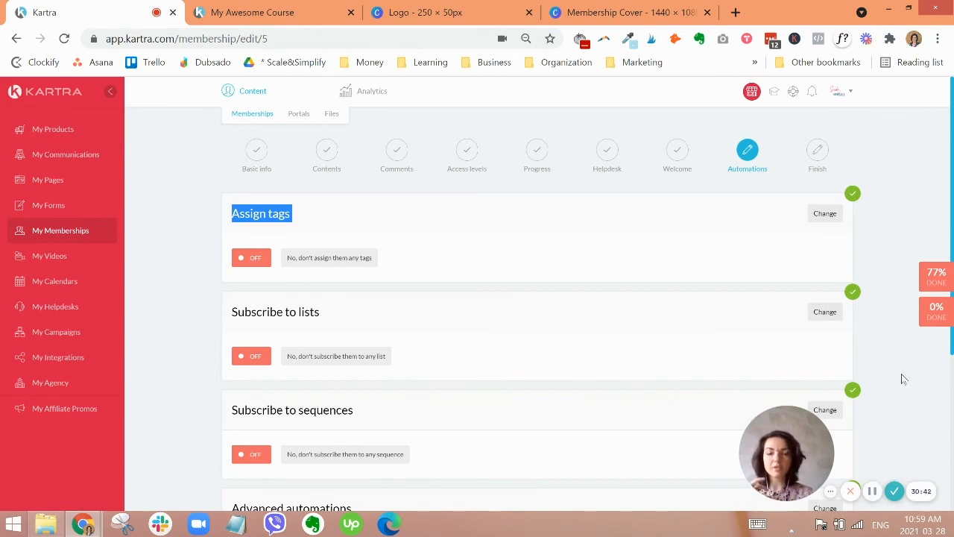
left_click(884, 214)
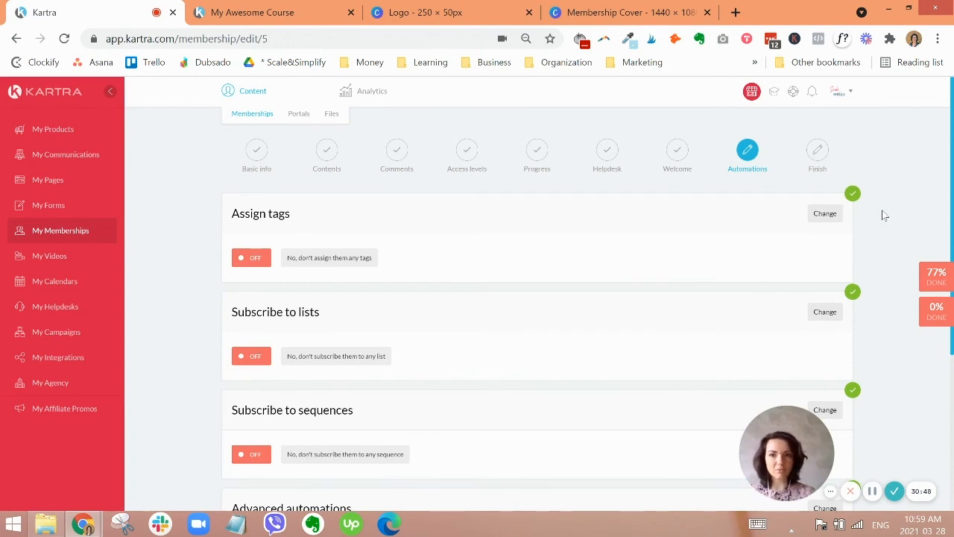
triple_click(328, 258)
scroll(447, 303, "down", 1)
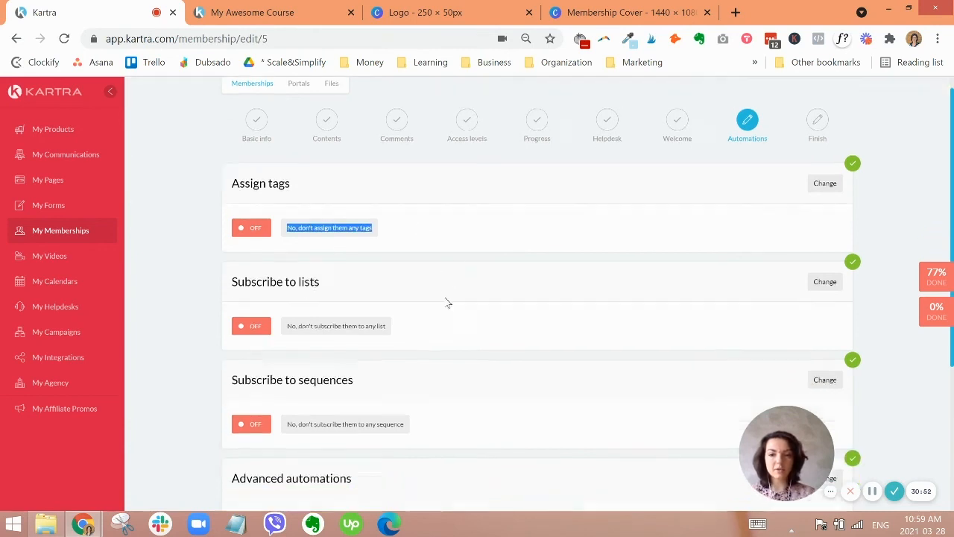
scroll(433, 290, "down", 1)
triple_click(379, 304)
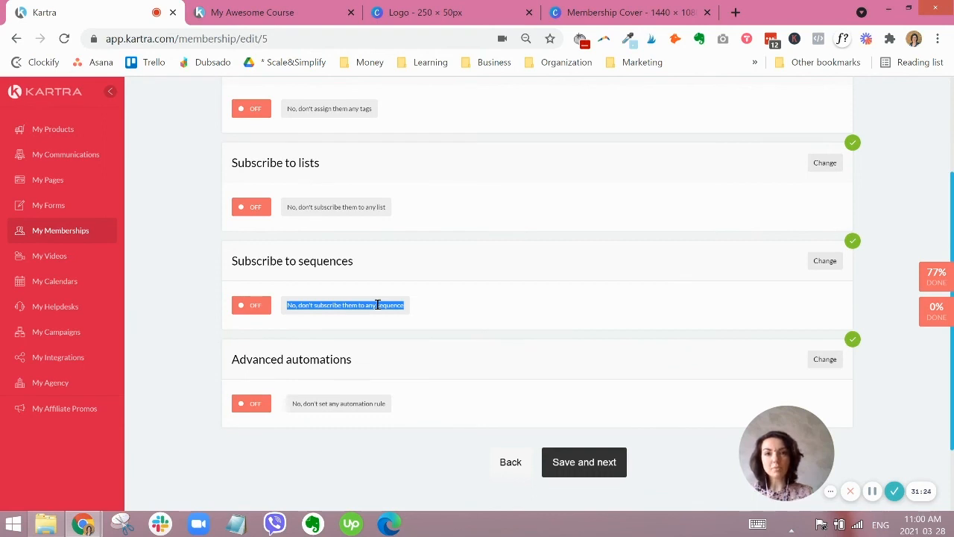
left_click(457, 346)
scroll(507, 357, "down", 1)
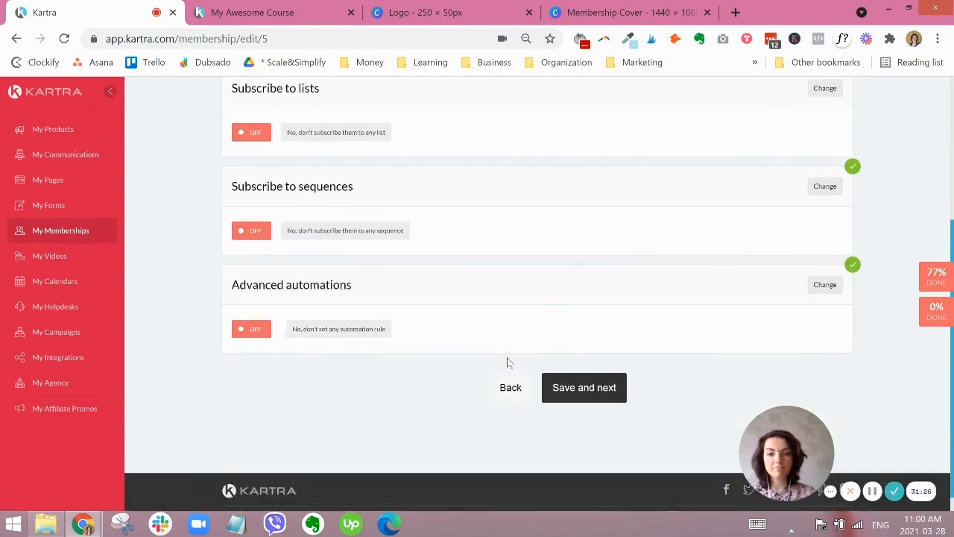
triple_click(341, 328)
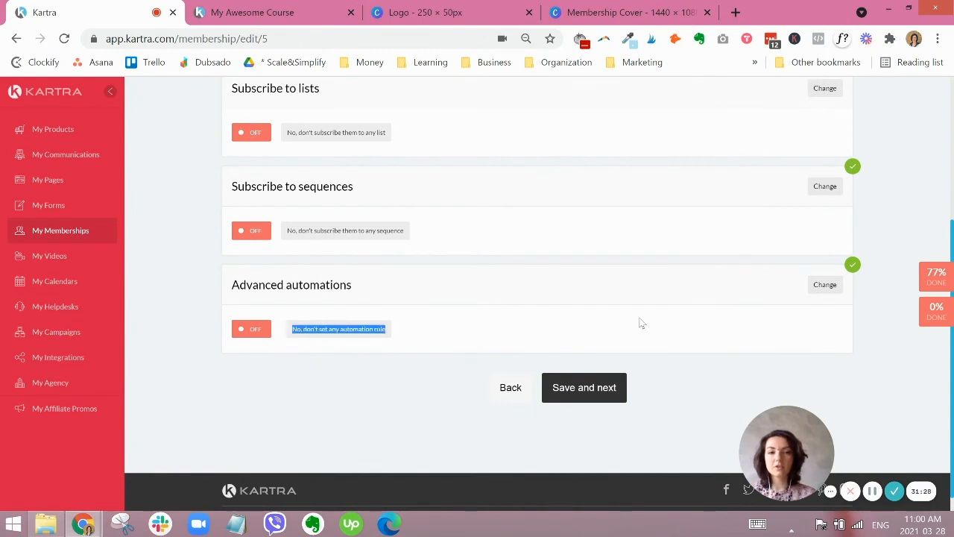
- Try a new advanced automation with the condition that a lead is granted access to My Awesome Course at the Standard level
left_click(825, 286)
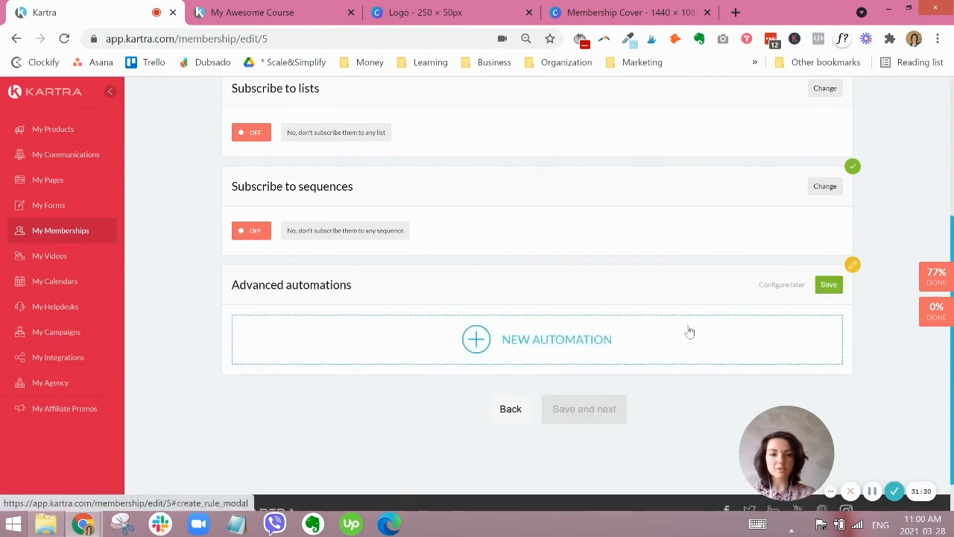
left_click(658, 340)
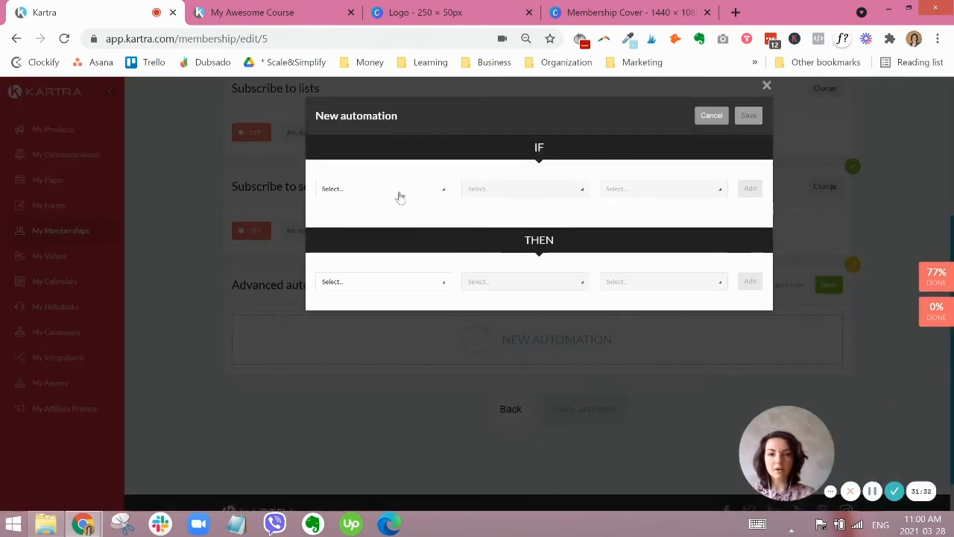
left_click(398, 195)
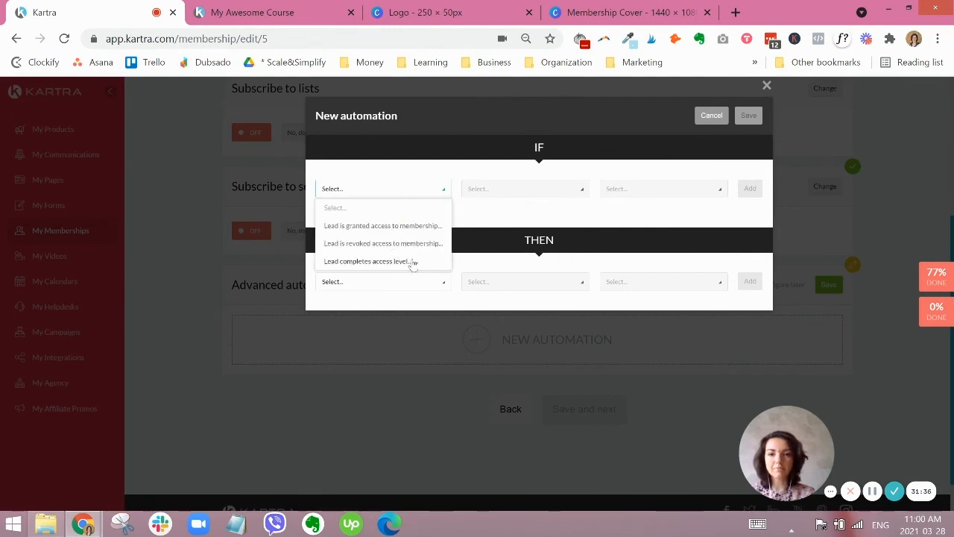
left_click(379, 227)
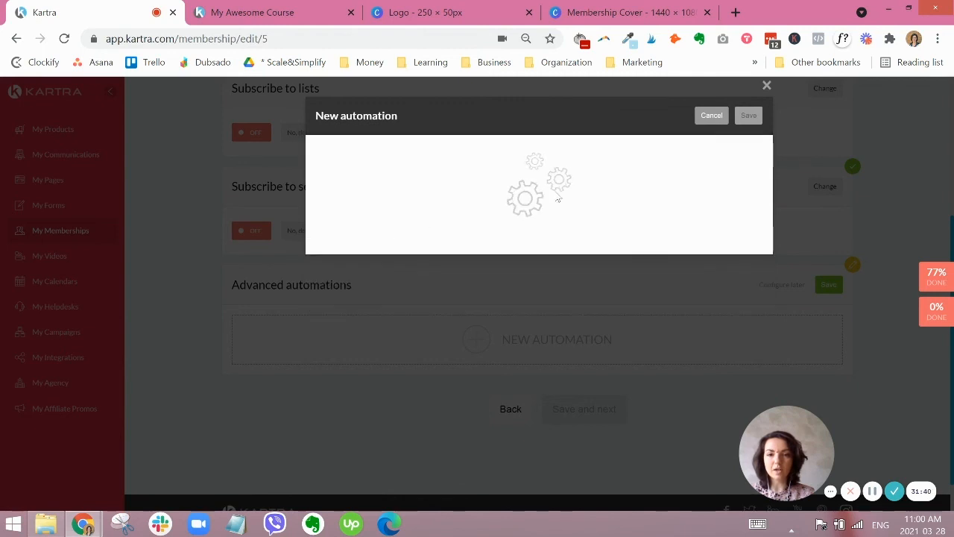
left_click(543, 194)
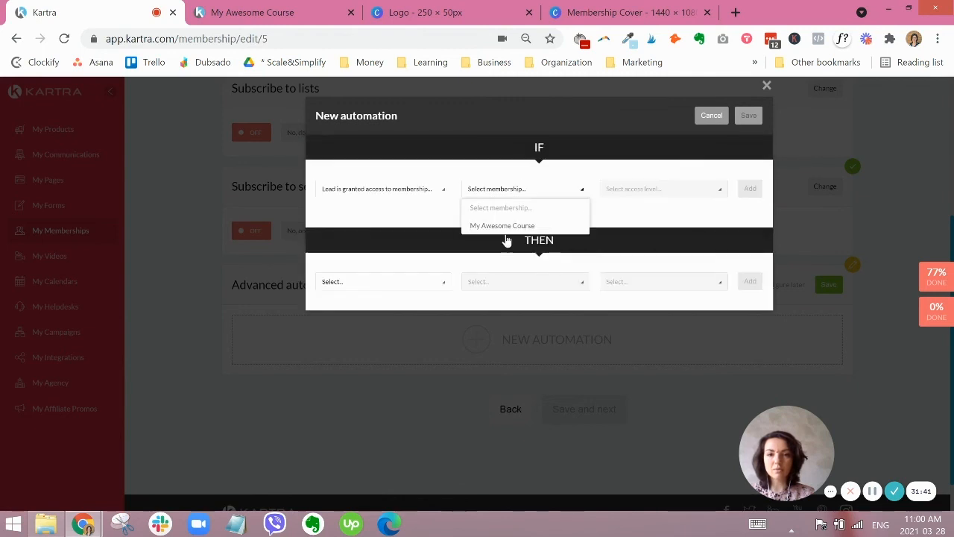
left_click(505, 228)
left_click(639, 190)
left_click(637, 234)
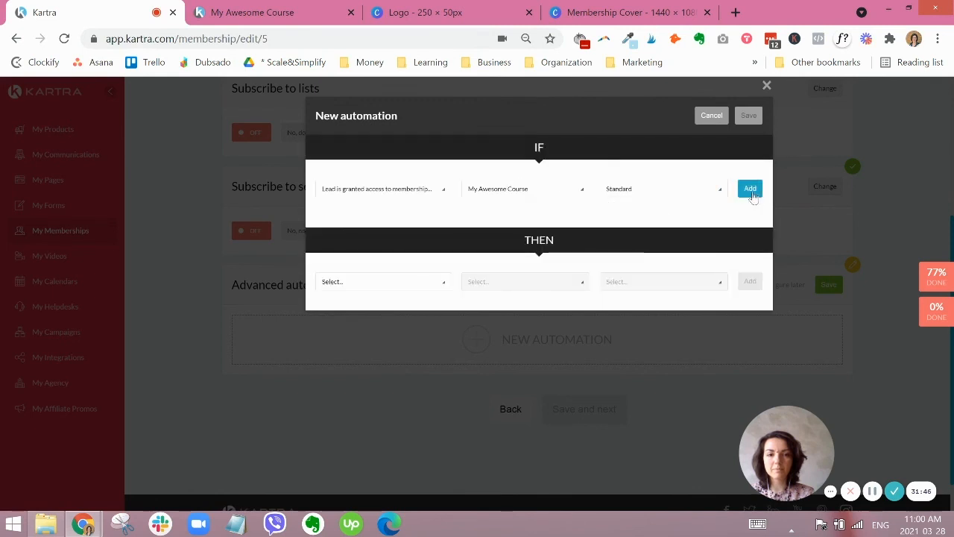
left_click(750, 189)
- Examine the THEN actions available for the automation, from list subscriptions to cancelling subscriptions, and discard the new automation
left_click(394, 308)
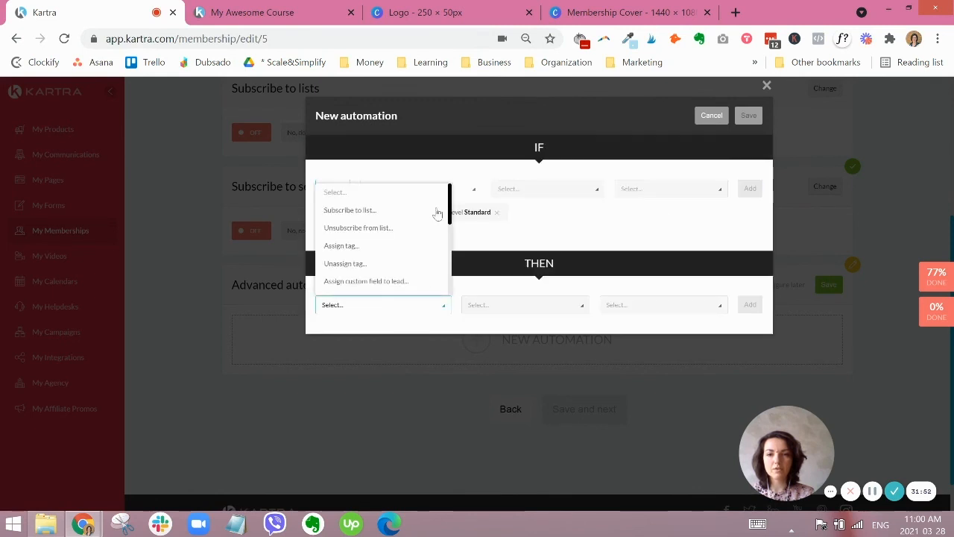
left_click_drag(456, 210, 449, 250)
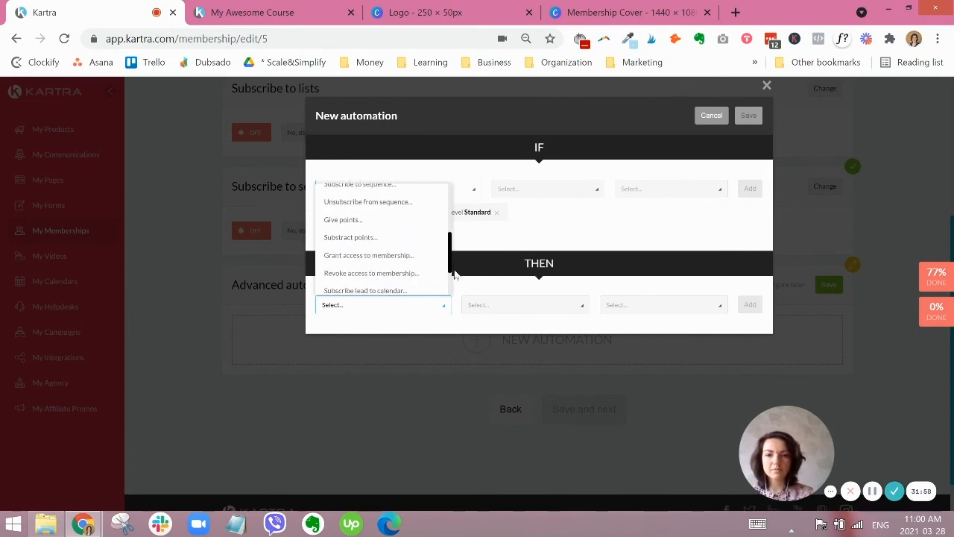
scroll(452, 271, "down", 2)
scroll(455, 283, "down", 1)
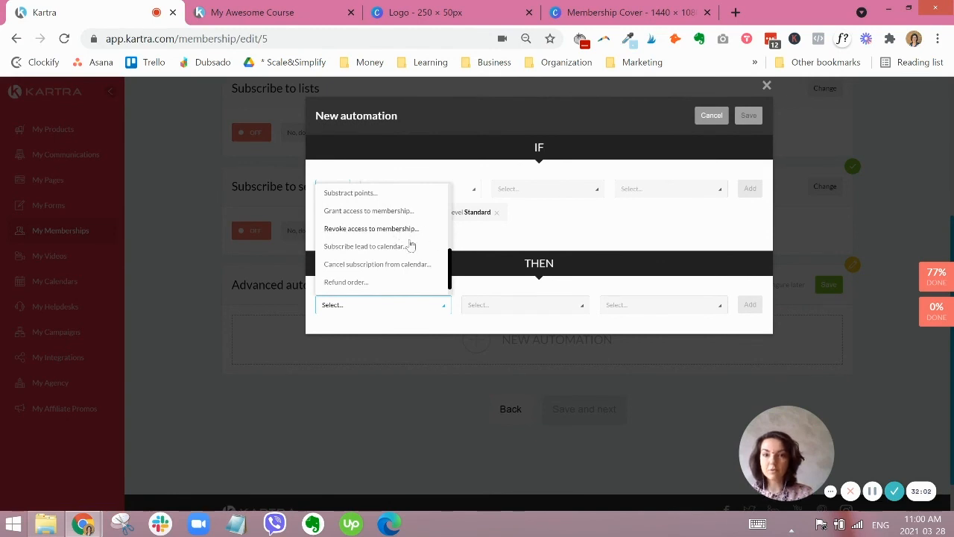
scroll(411, 246, "down", 1)
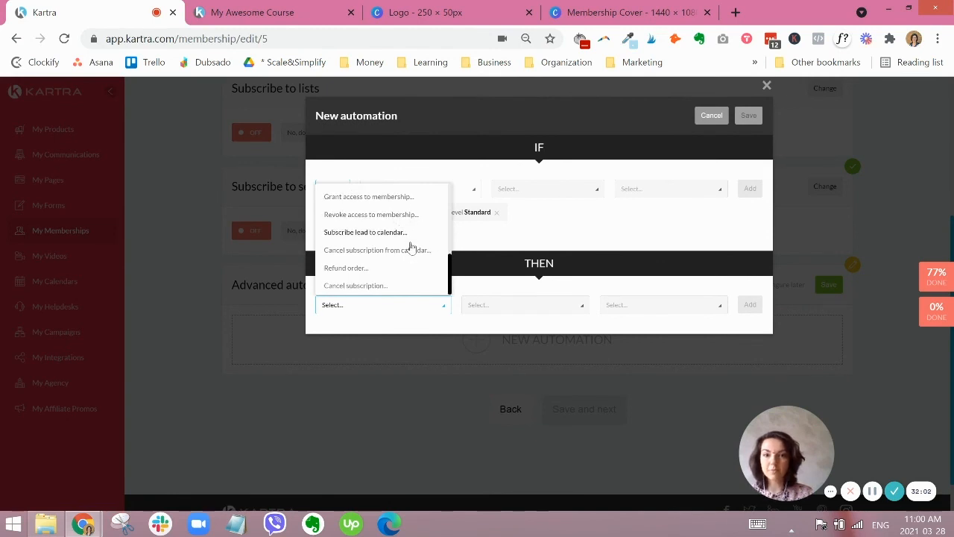
left_click(711, 118)
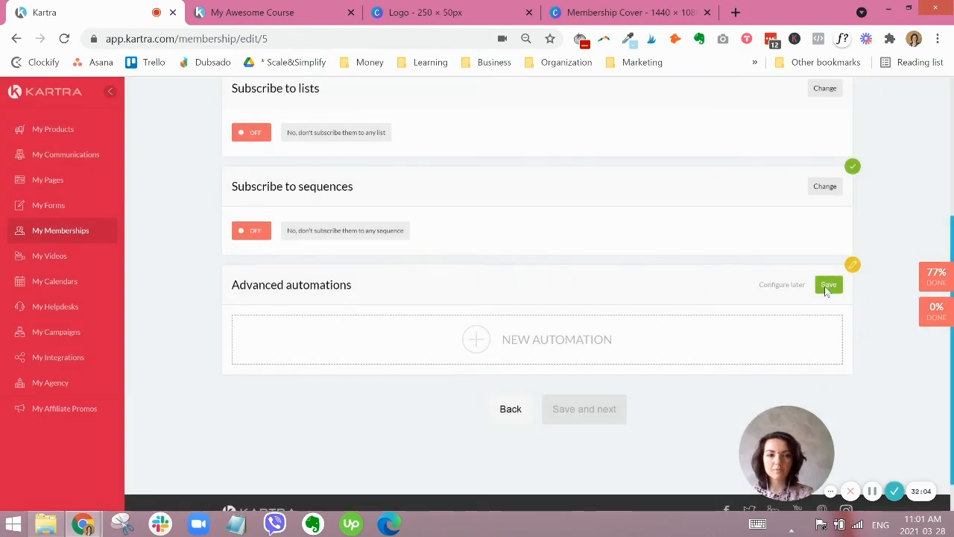
- Save the automations without any rule to finish the membership setup, and return to the memberships list
double_click(828, 284)
scroll(656, 326, "down", 3)
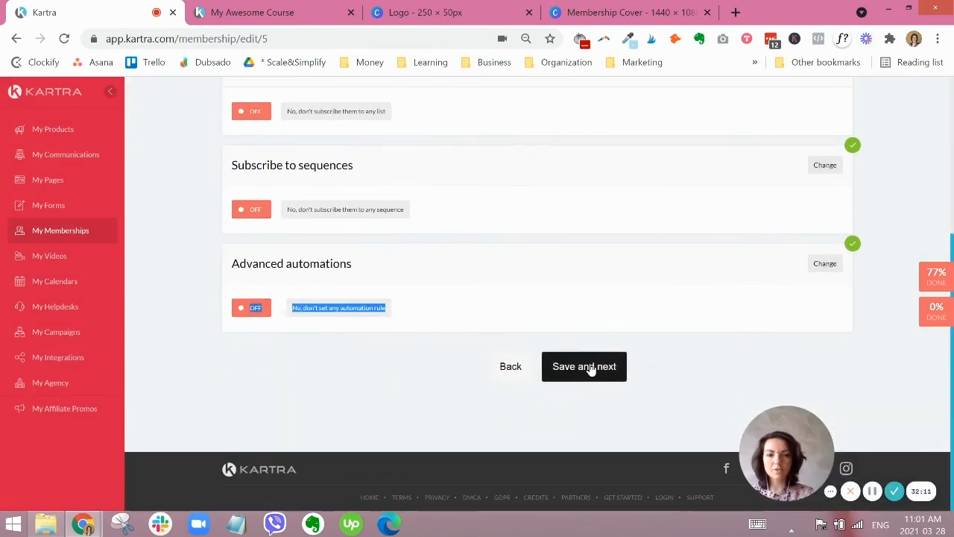
left_click(605, 366)
left_click(882, 309)
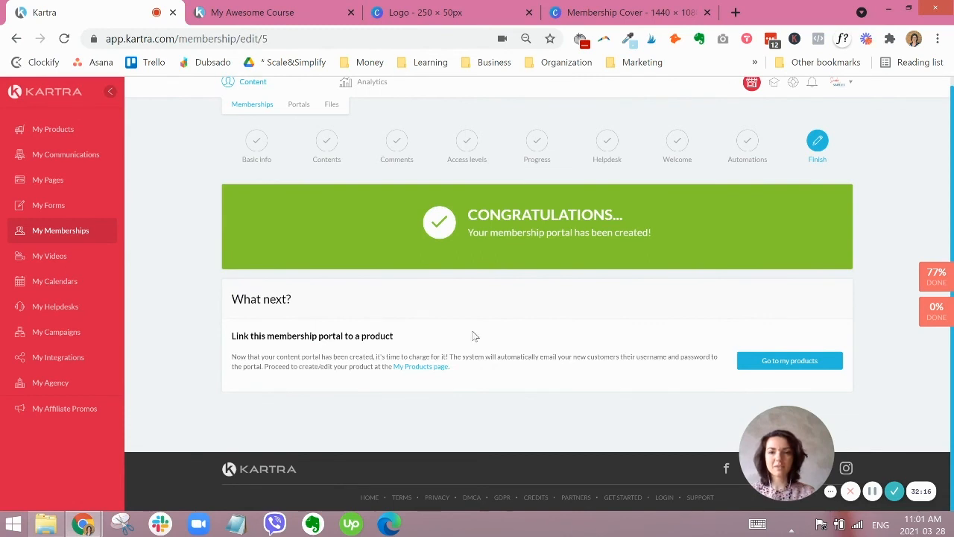
left_click(254, 104)
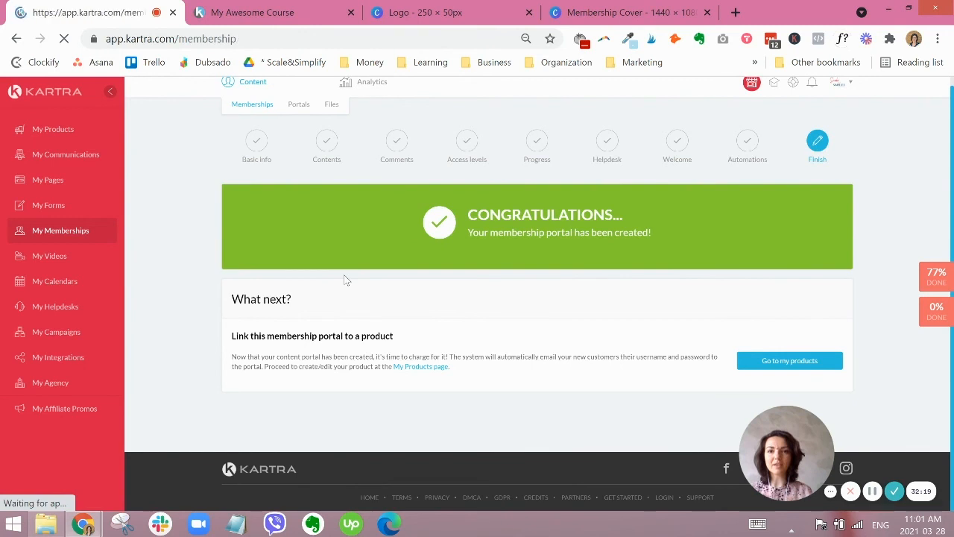